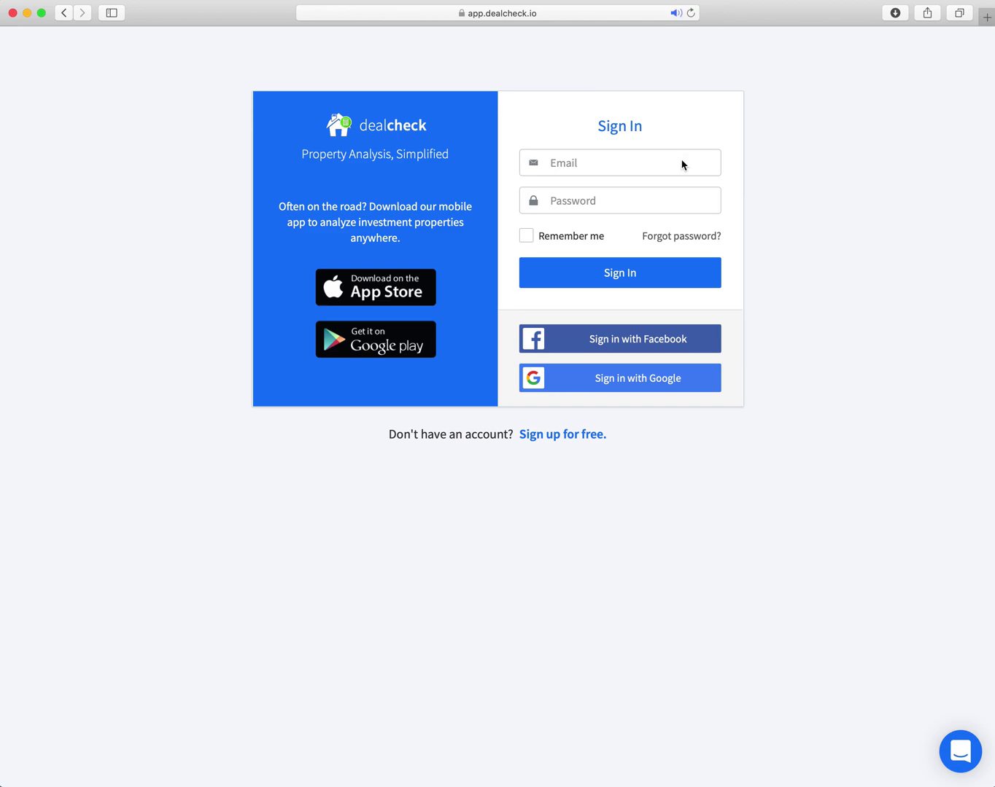
Sign in to DealCheck with the saved Safari email and password.
left_click(591, 165)
left_click(591, 202)
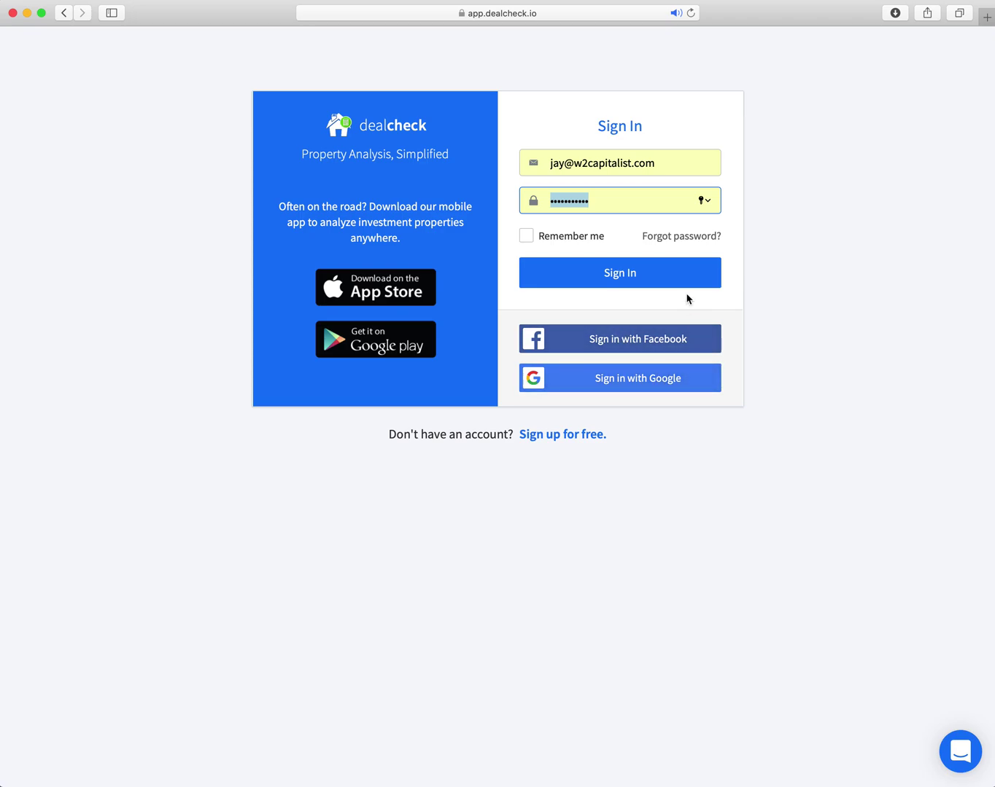
left_click(613, 275)
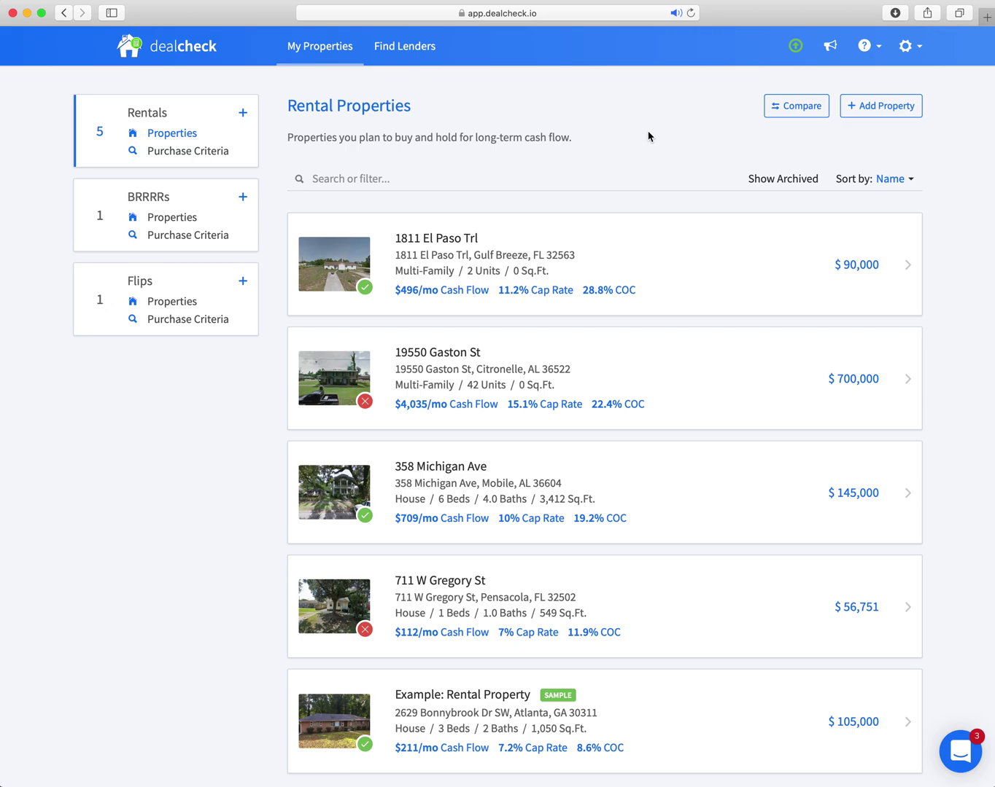
scroll(614, 147, "down", 4)
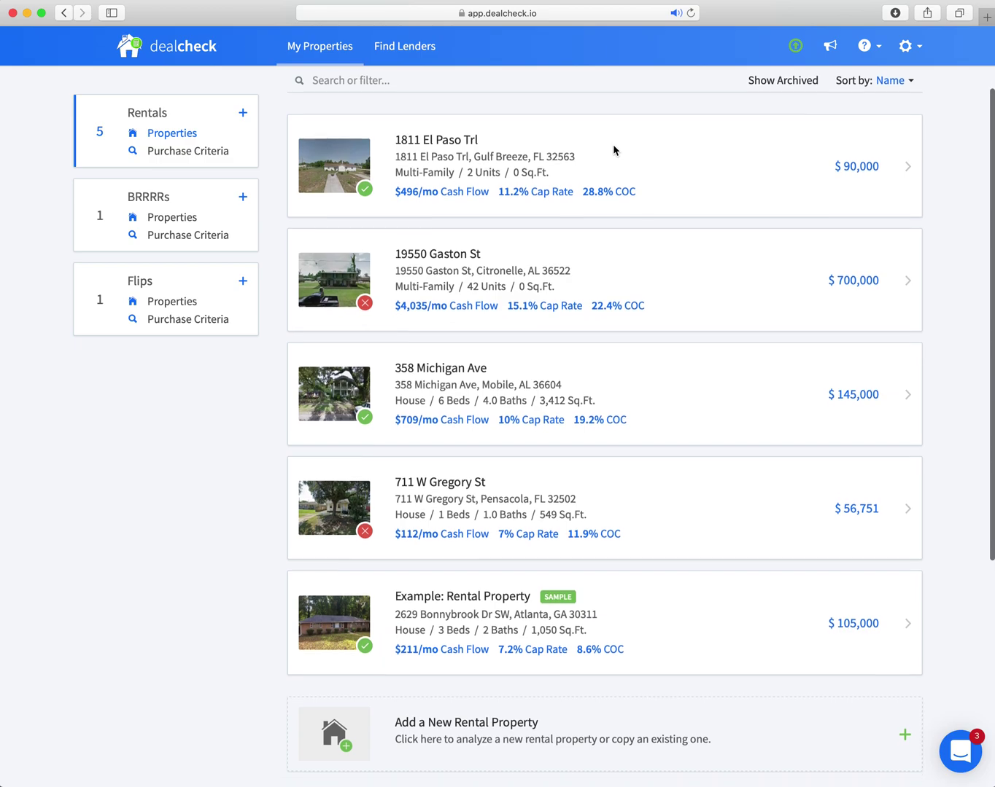
scroll(614, 149, "up", 4)
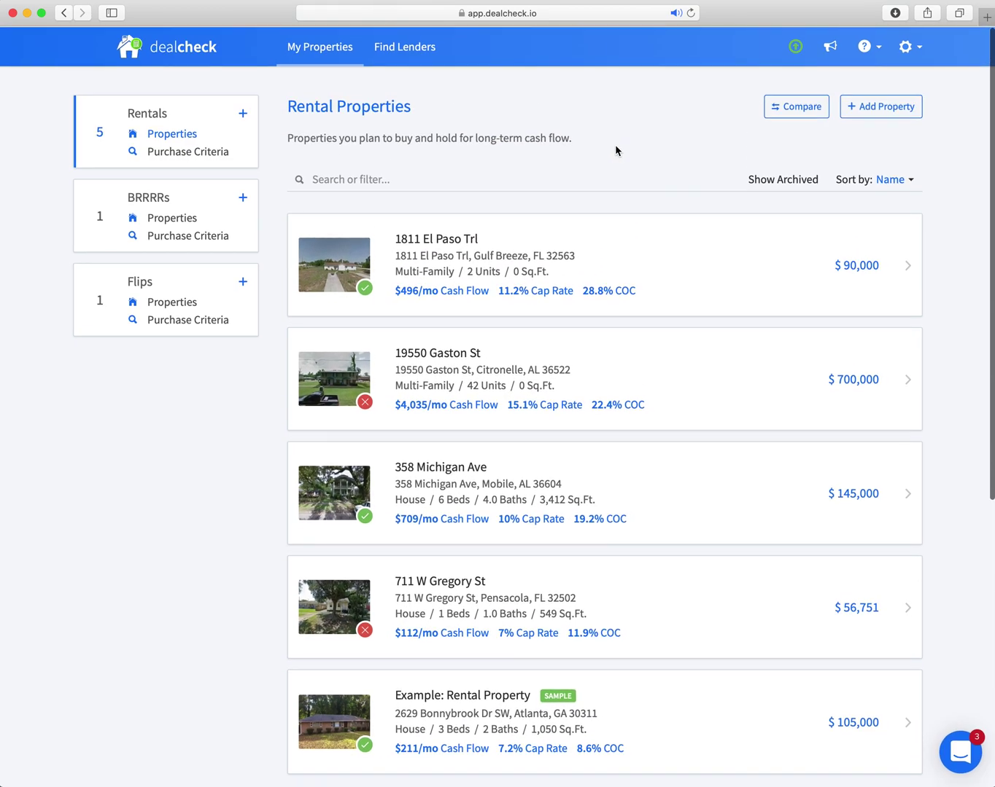
scroll(614, 150, "down", 1)
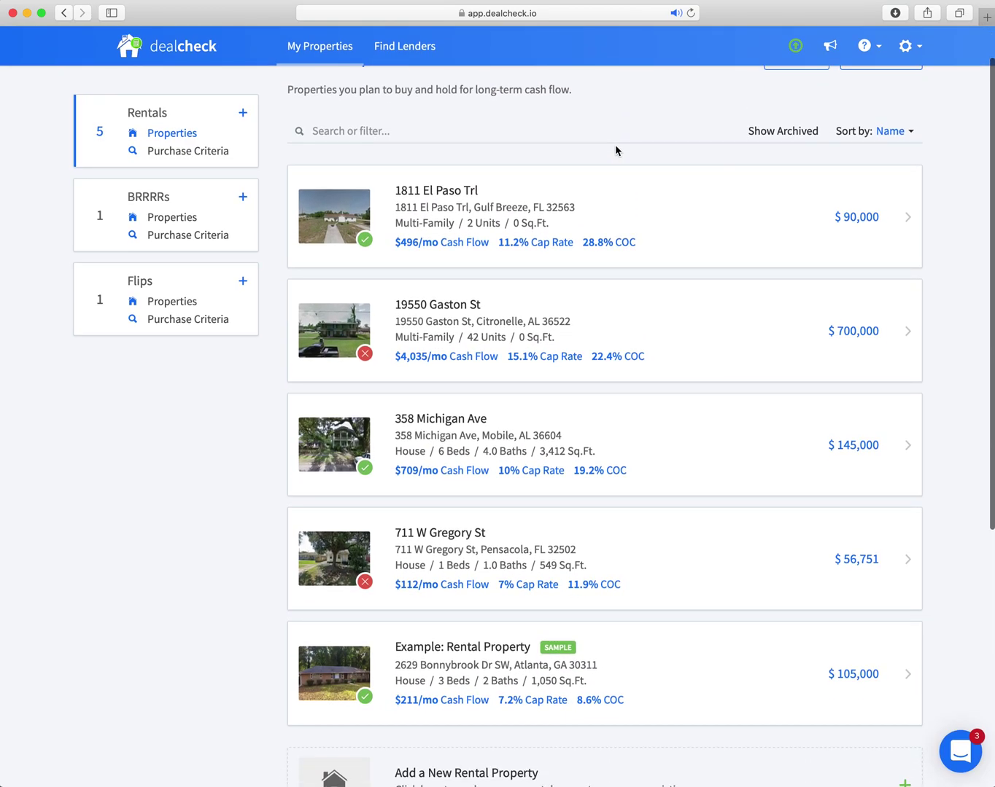
scroll(595, 127, "up", 1)
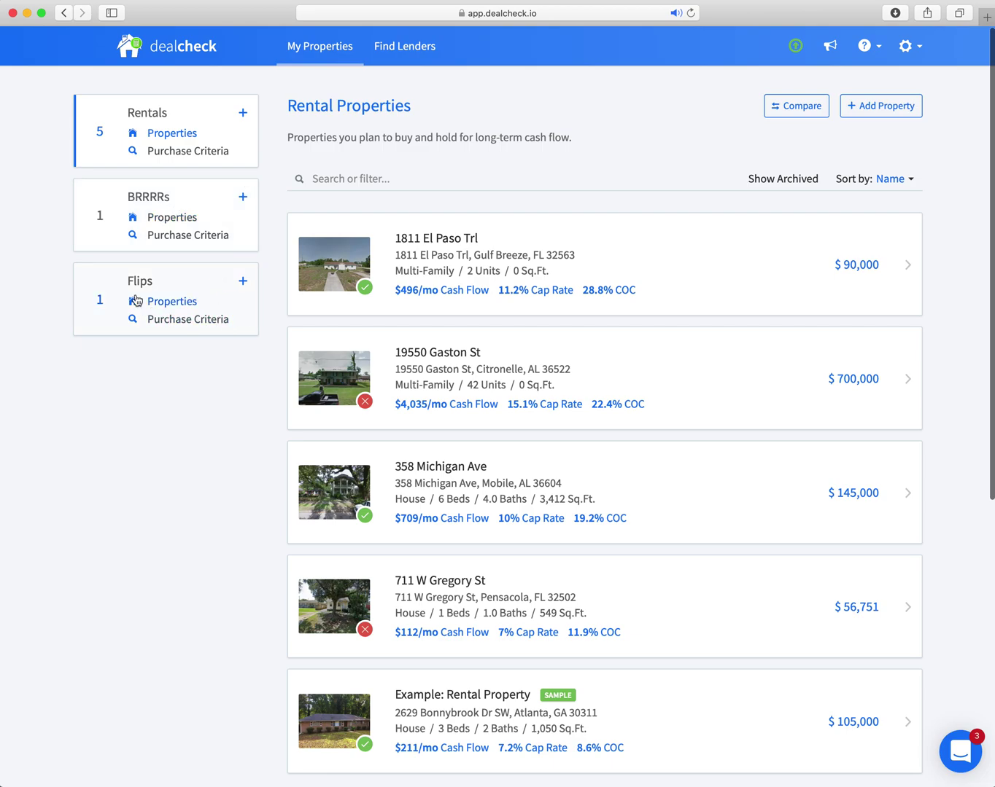
left_click(185, 295)
left_click(205, 213)
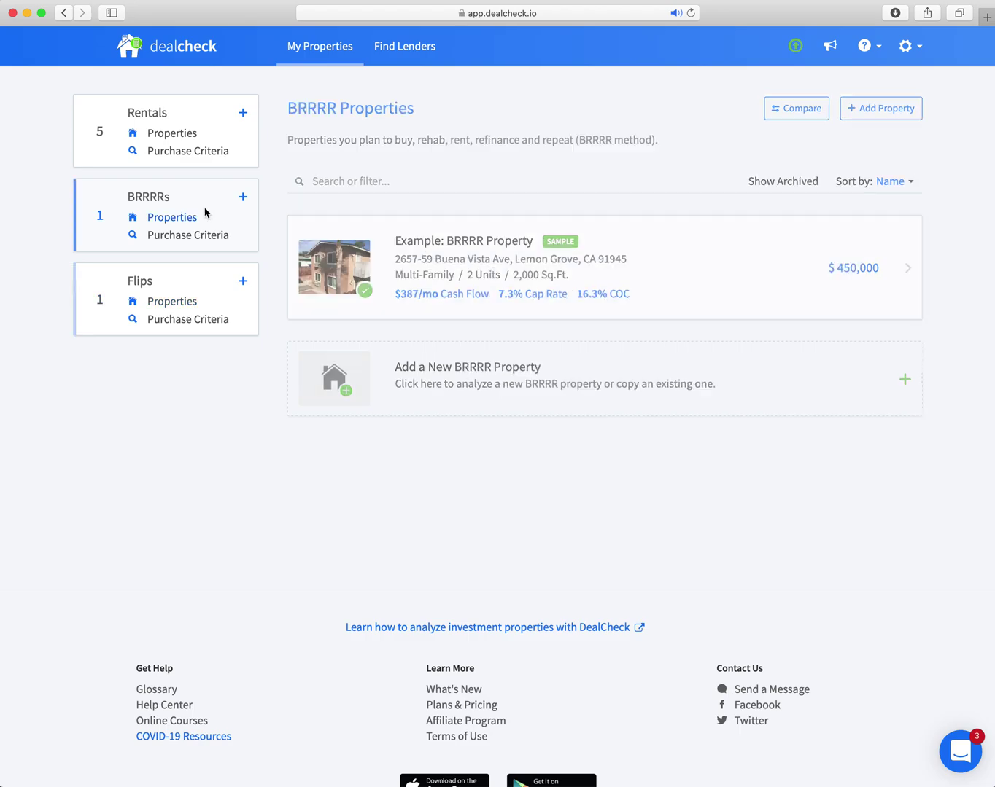
left_click(198, 121)
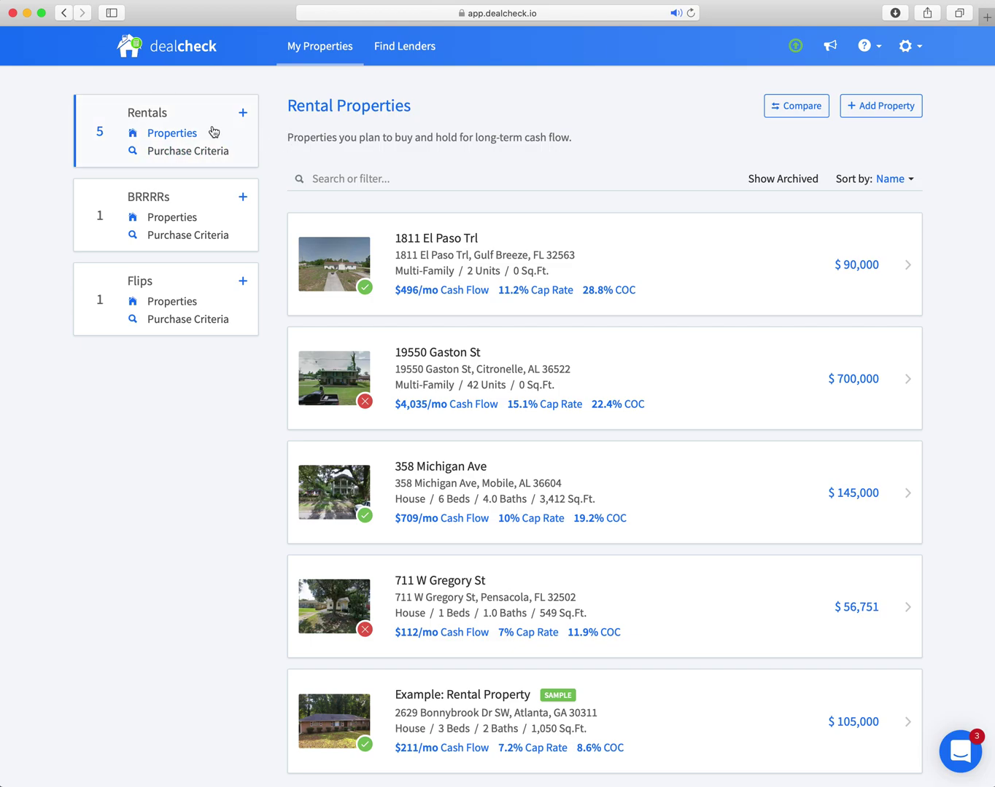
mouse_move(560, 311)
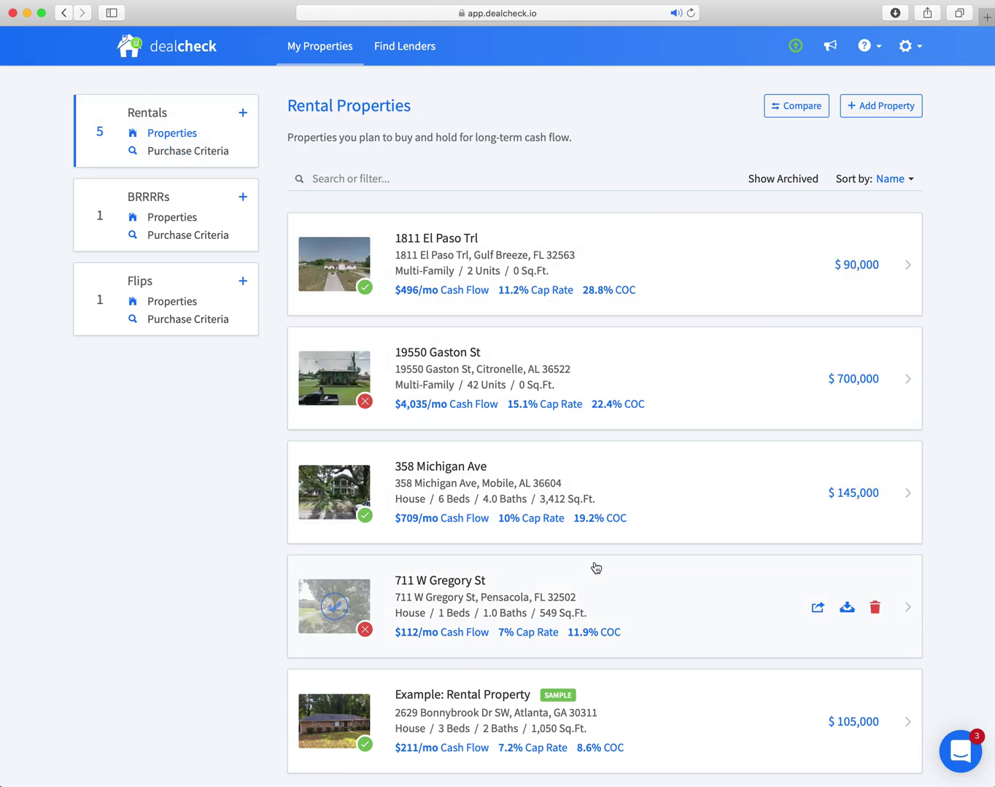
scroll(612, 517, "down", 3)
scroll(611, 513, "up", 3)
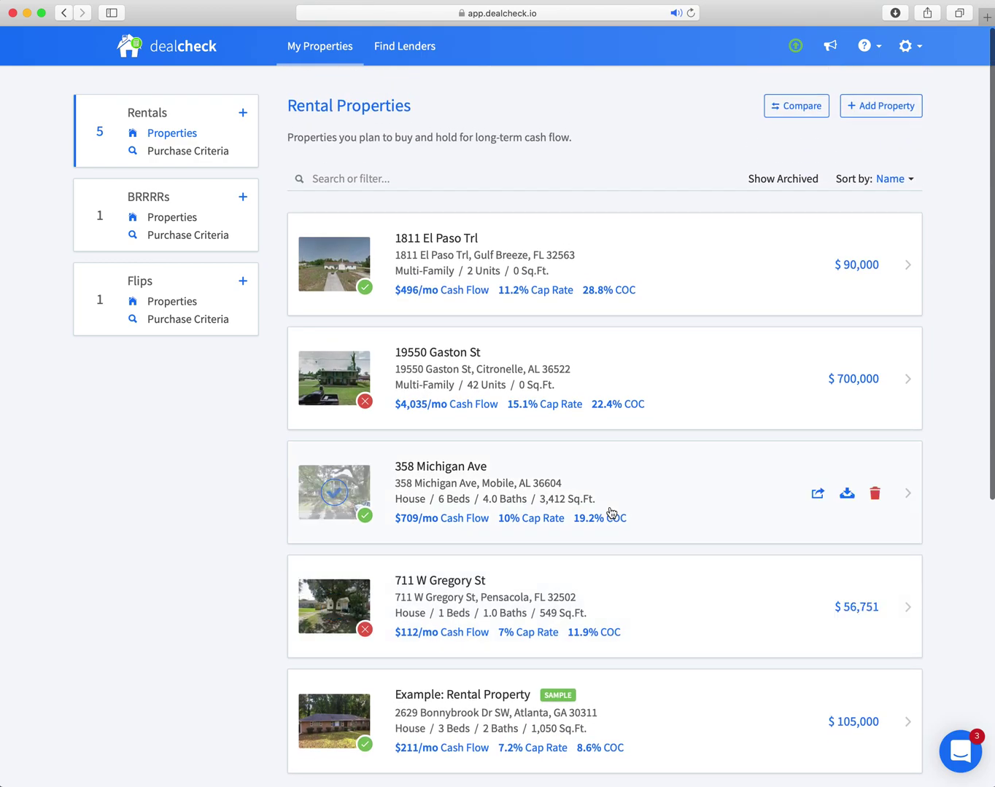
scroll(611, 512, "down", 5)
scroll(594, 495, "up", 3)
scroll(596, 495, "up", 1)
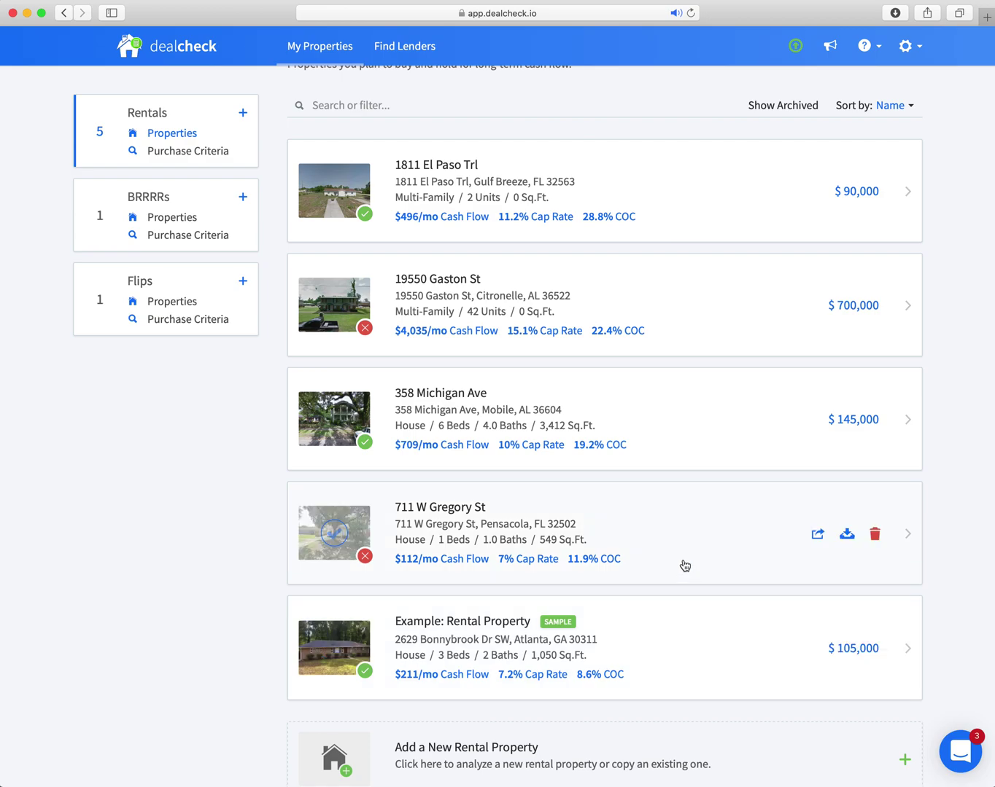
scroll(684, 565, "up", 2)
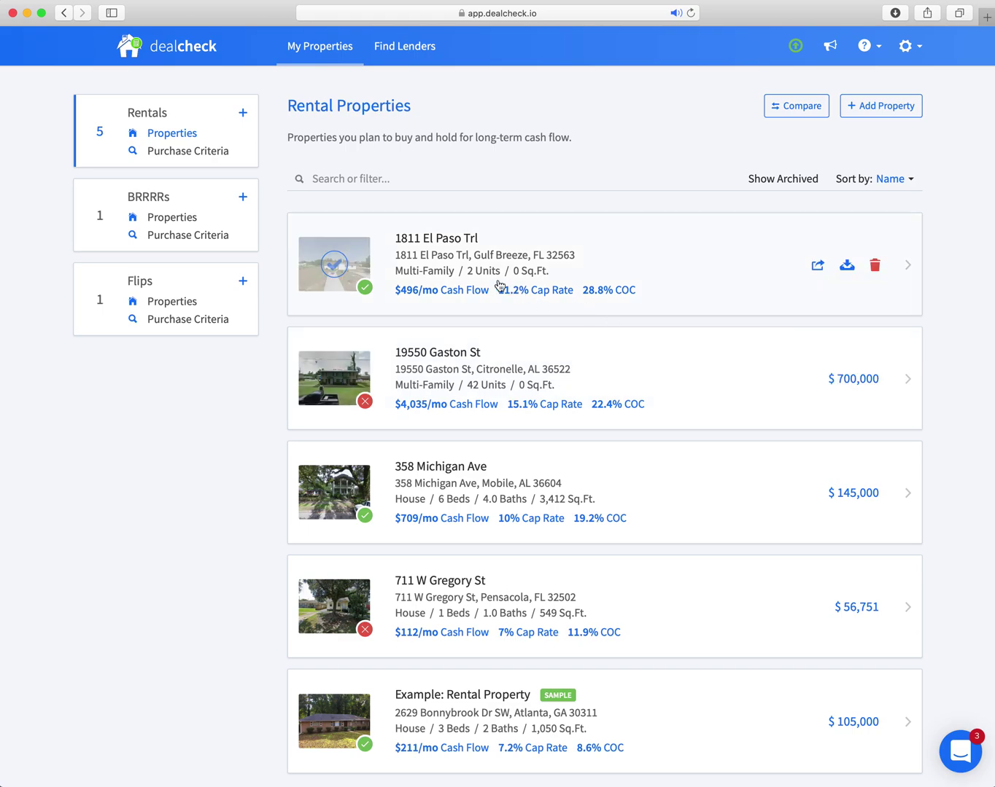
mouse_move(366, 290)
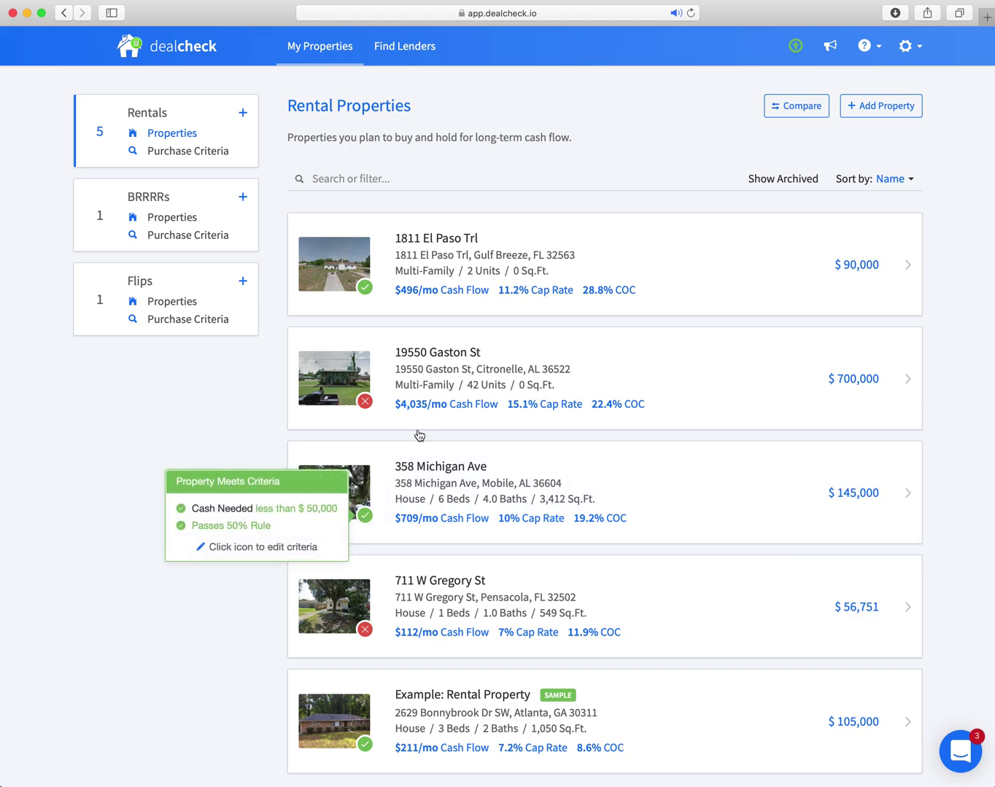
mouse_move(371, 409)
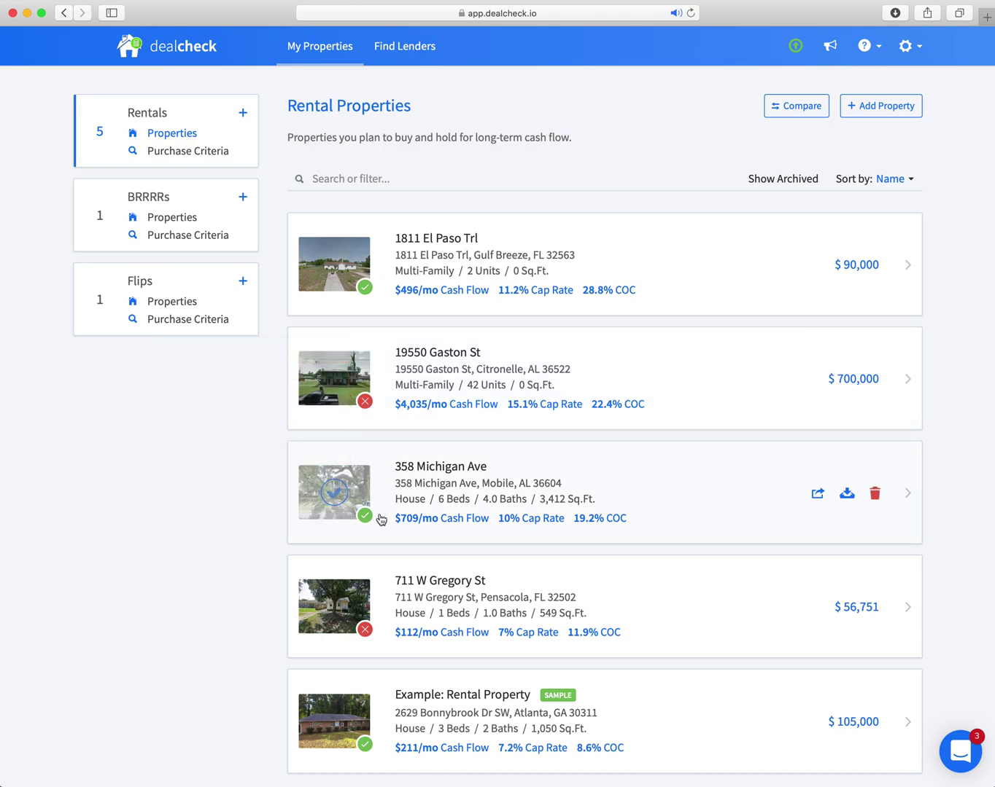
mouse_move(366, 633)
scroll(575, 498, "down", 3)
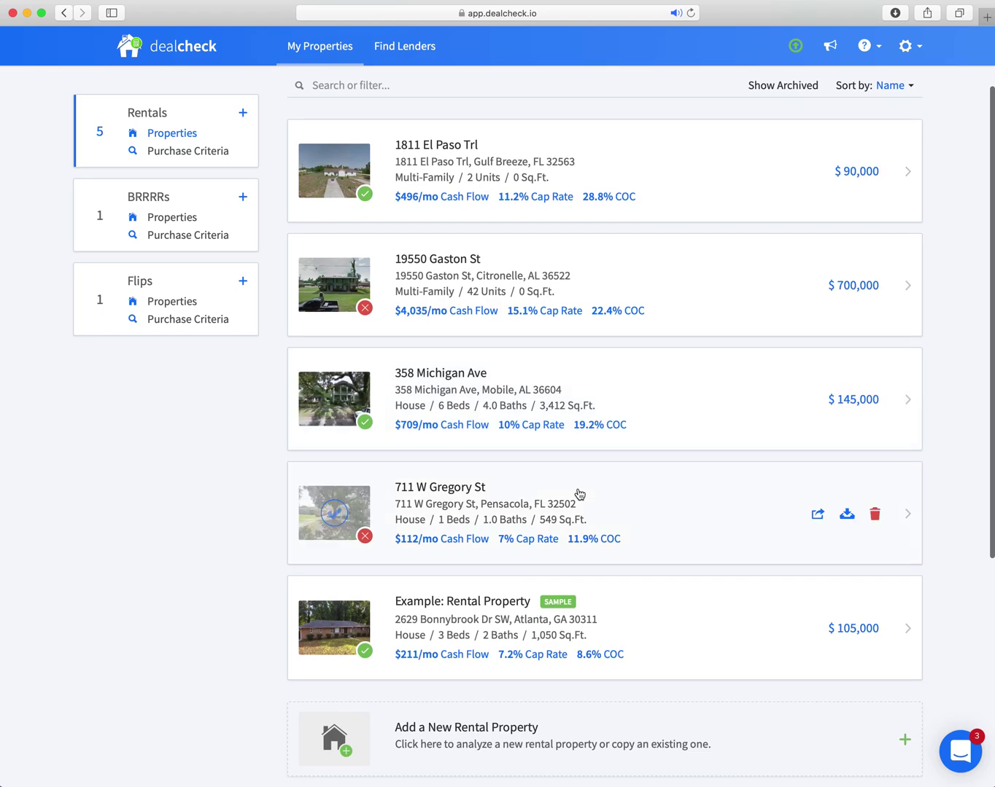
scroll(579, 494, "up", 3)
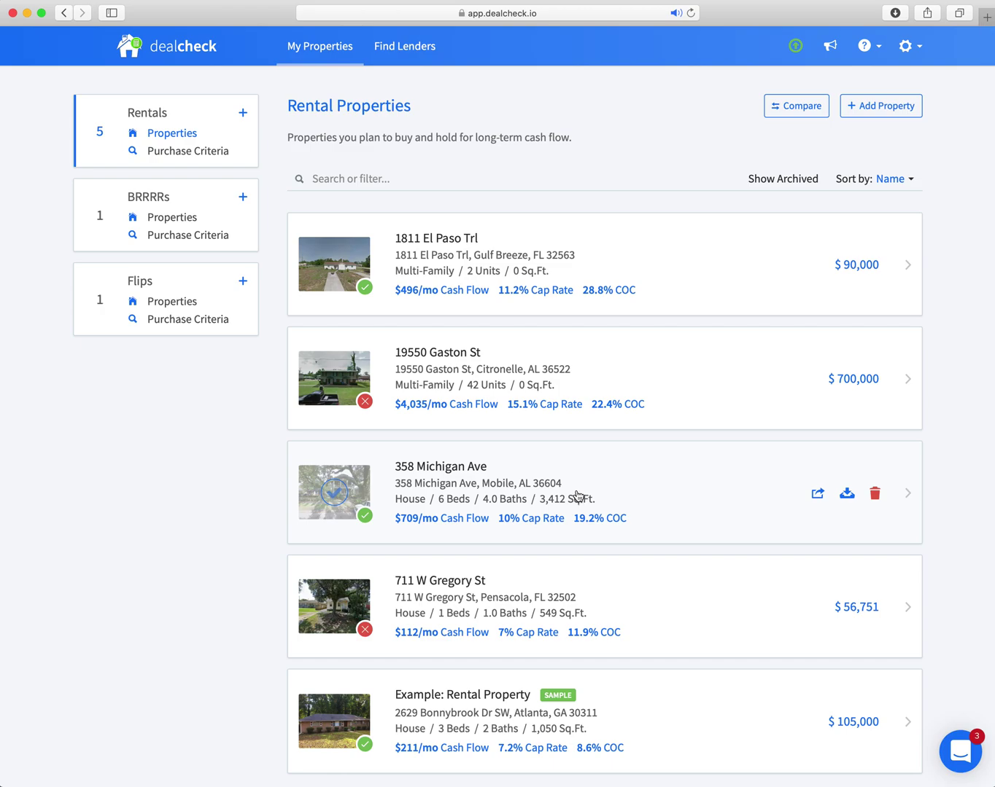
left_click(432, 588)
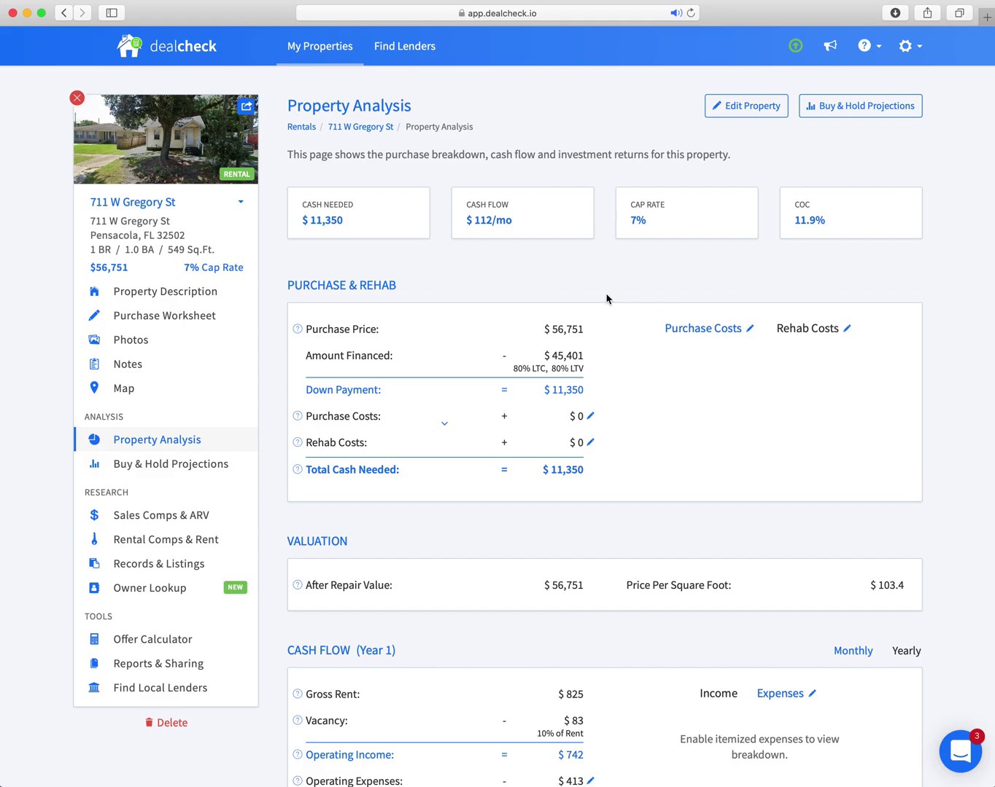
scroll(641, 300, "down", 1)
scroll(642, 298, "up", 1)
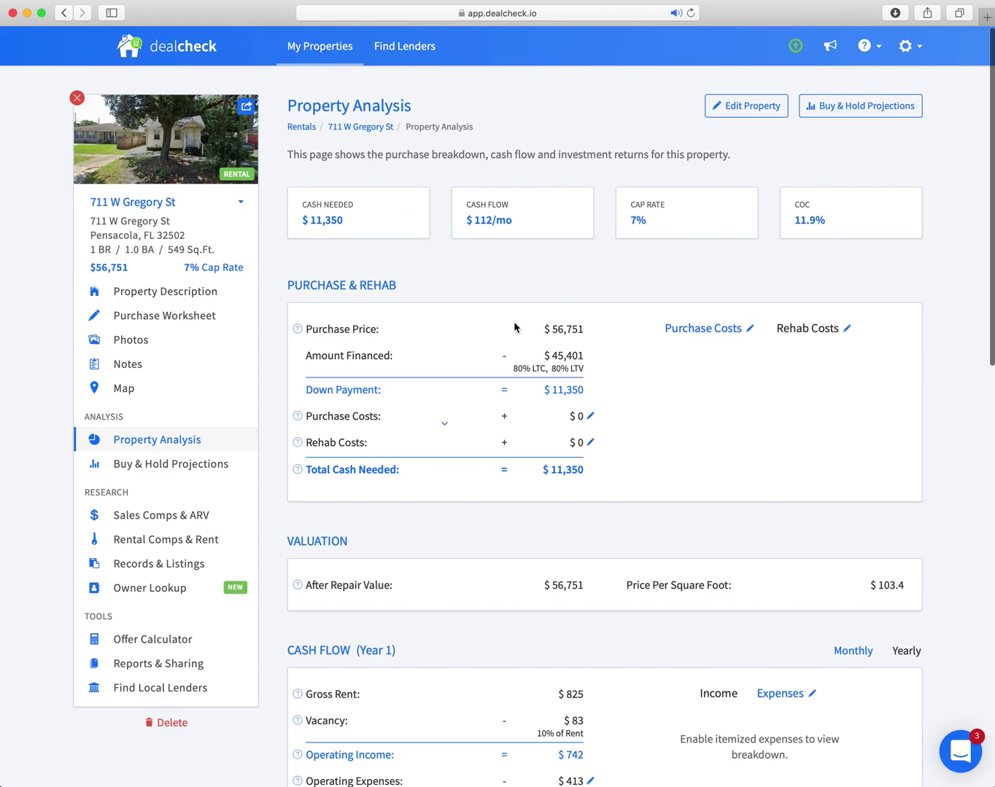
scroll(515, 327, "down", 5)
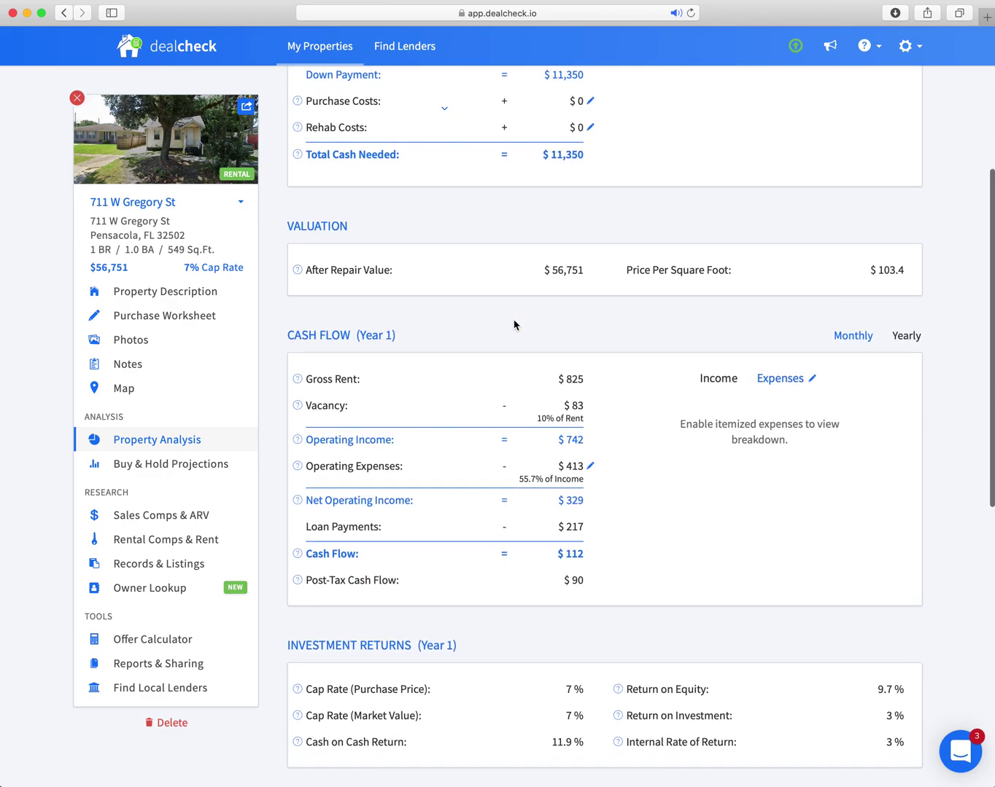
scroll(515, 326, "down", 6)
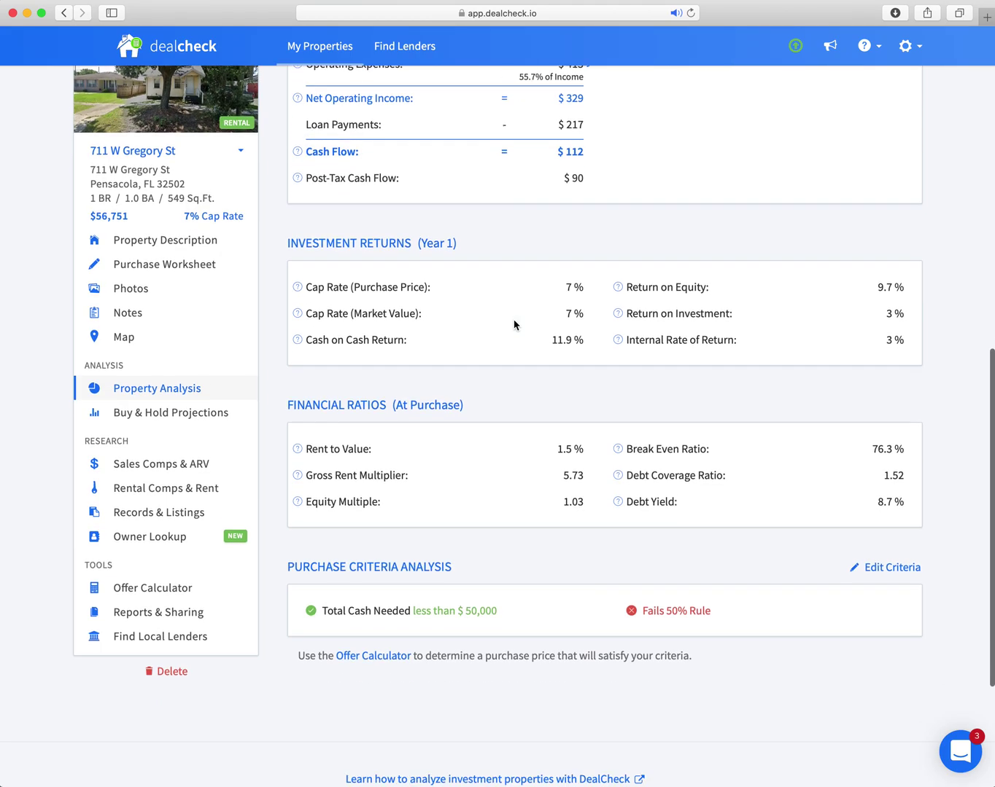
scroll(515, 325, "up", 10)
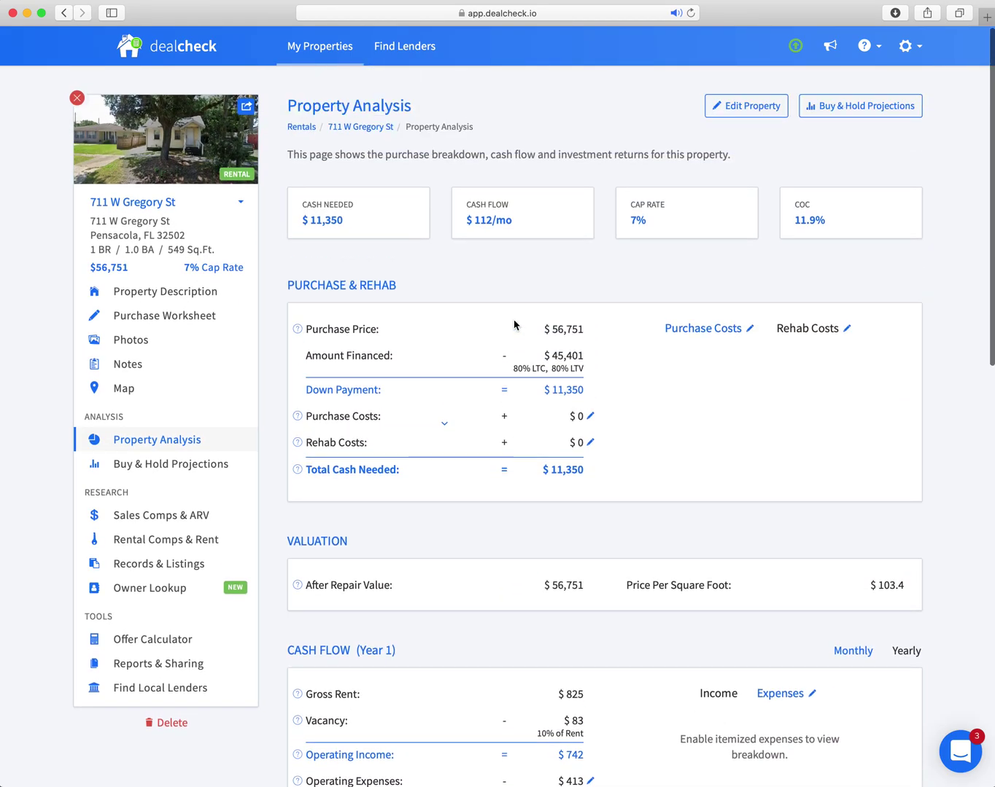
left_click(64, 13)
left_click(891, 106)
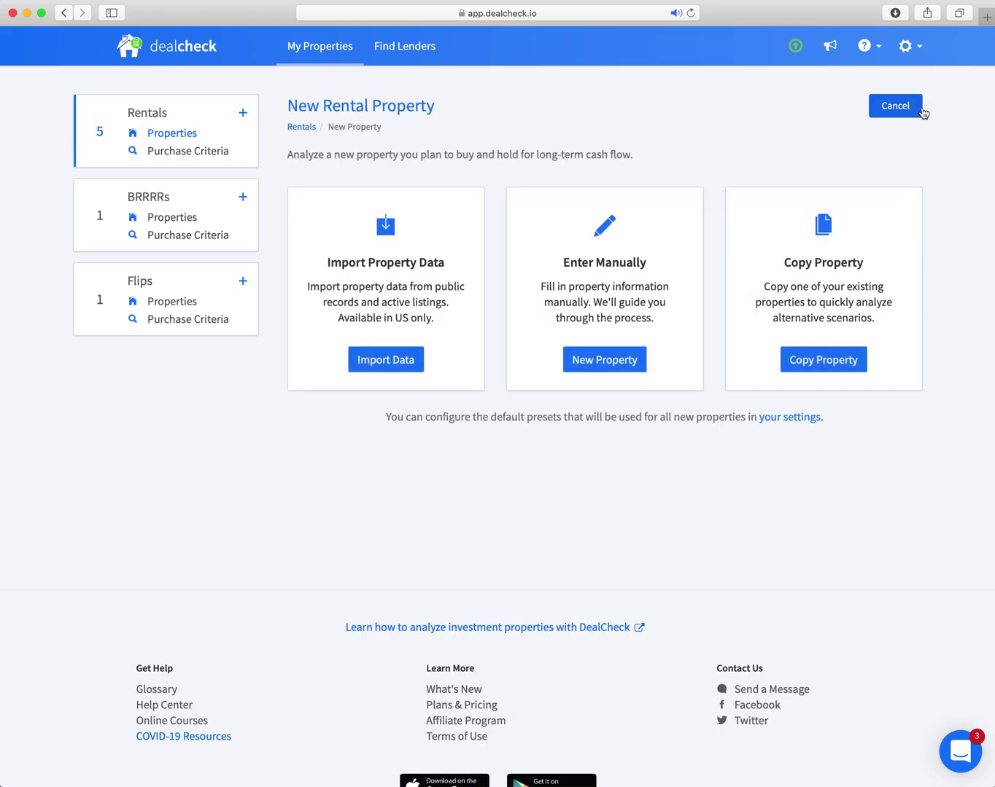
left_click(917, 109)
left_click(875, 608)
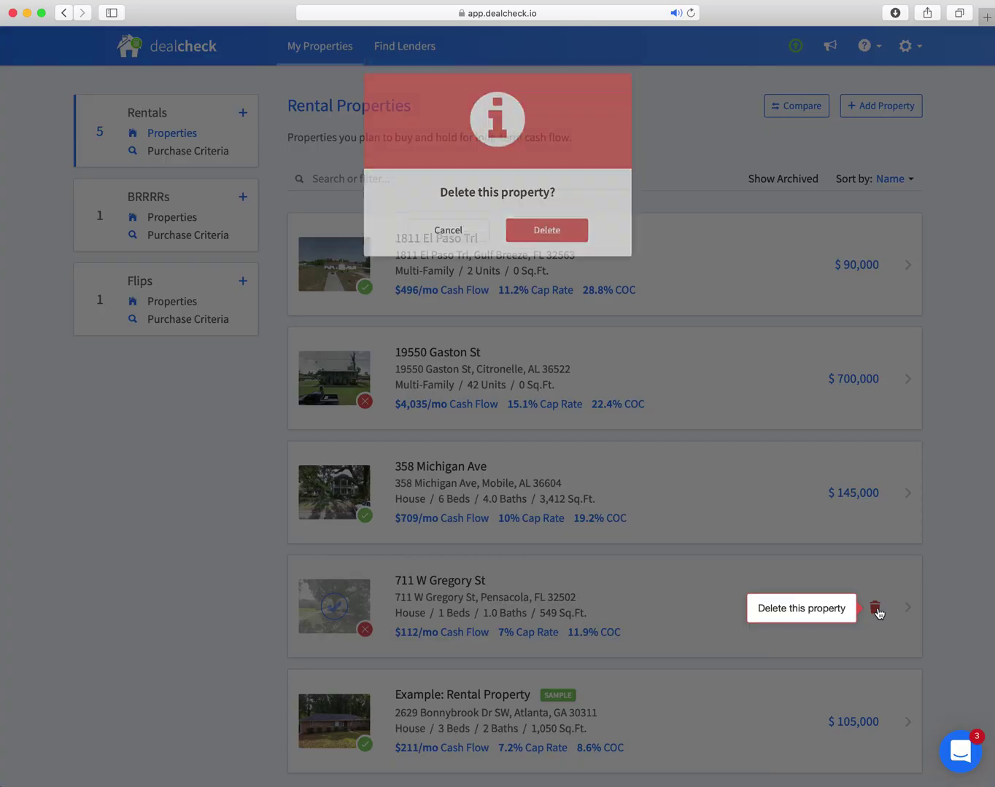
left_click(536, 258)
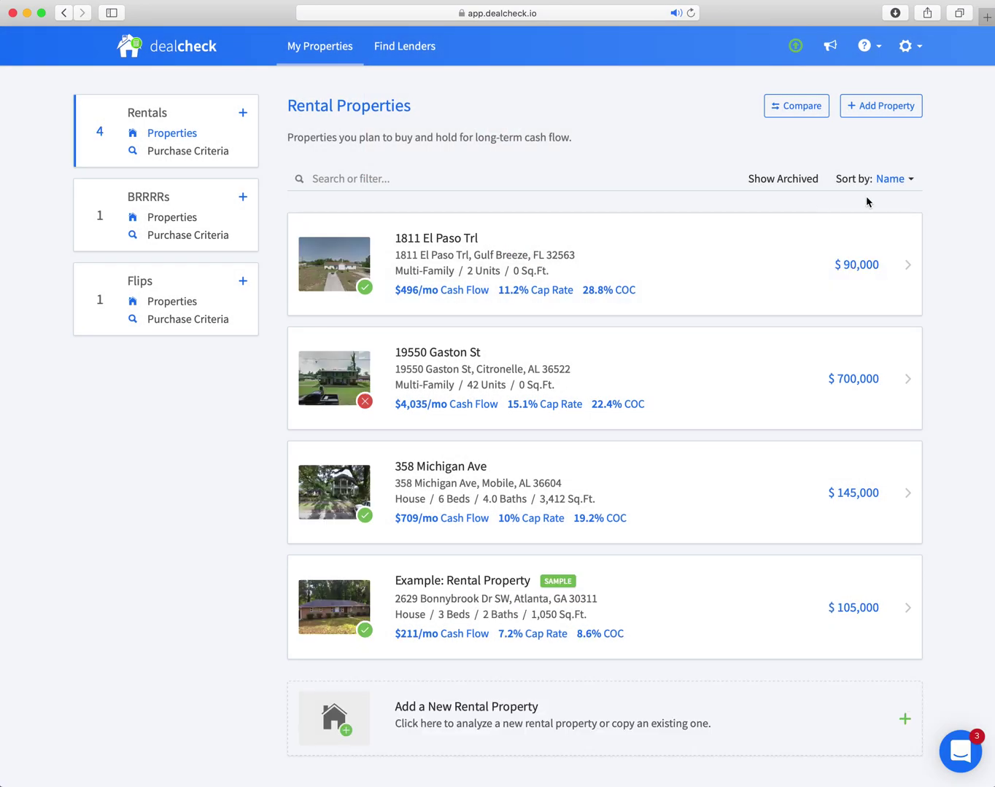
left_click(887, 108)
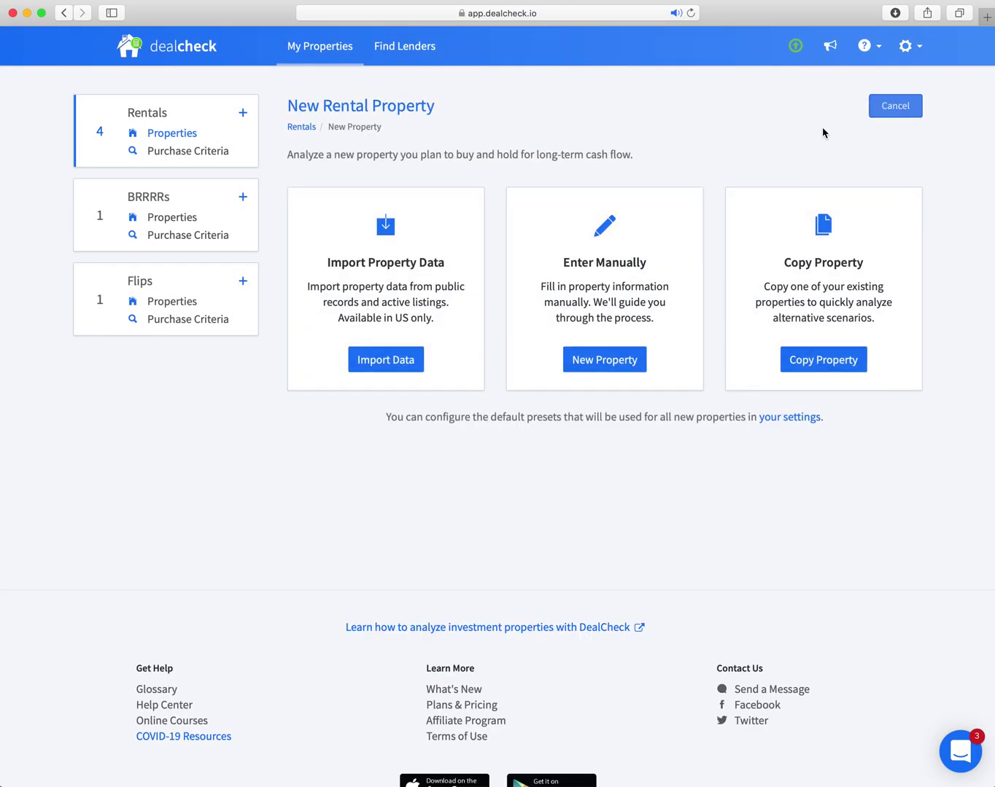
left_click(385, 361)
left_click(470, 243)
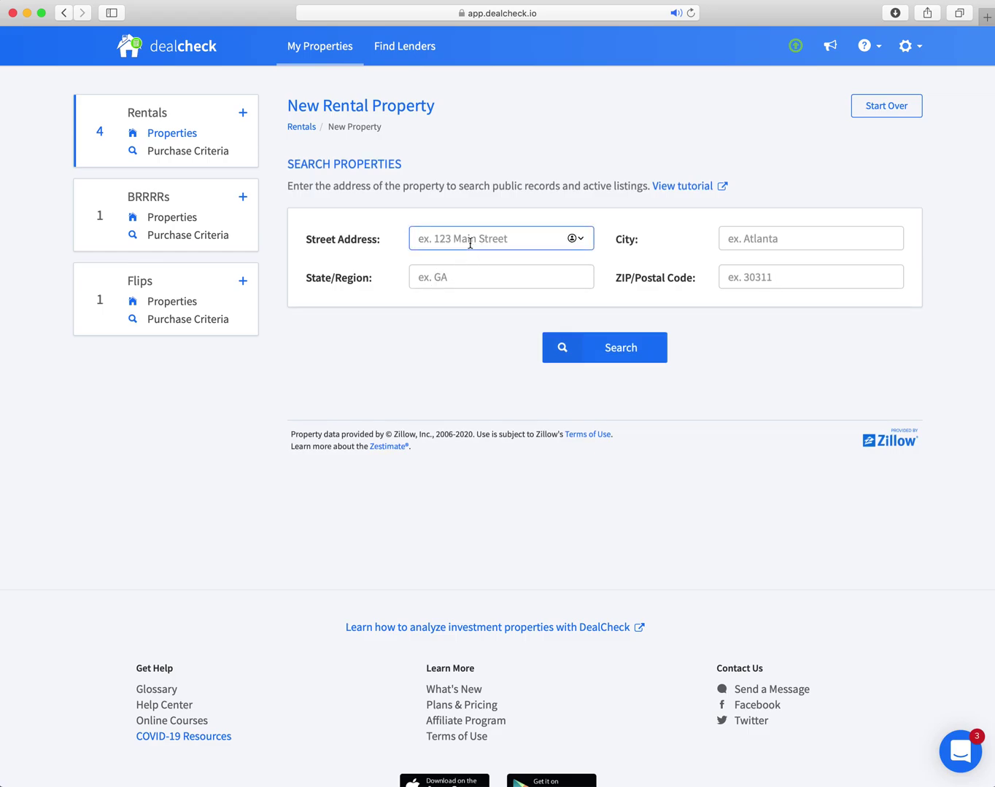
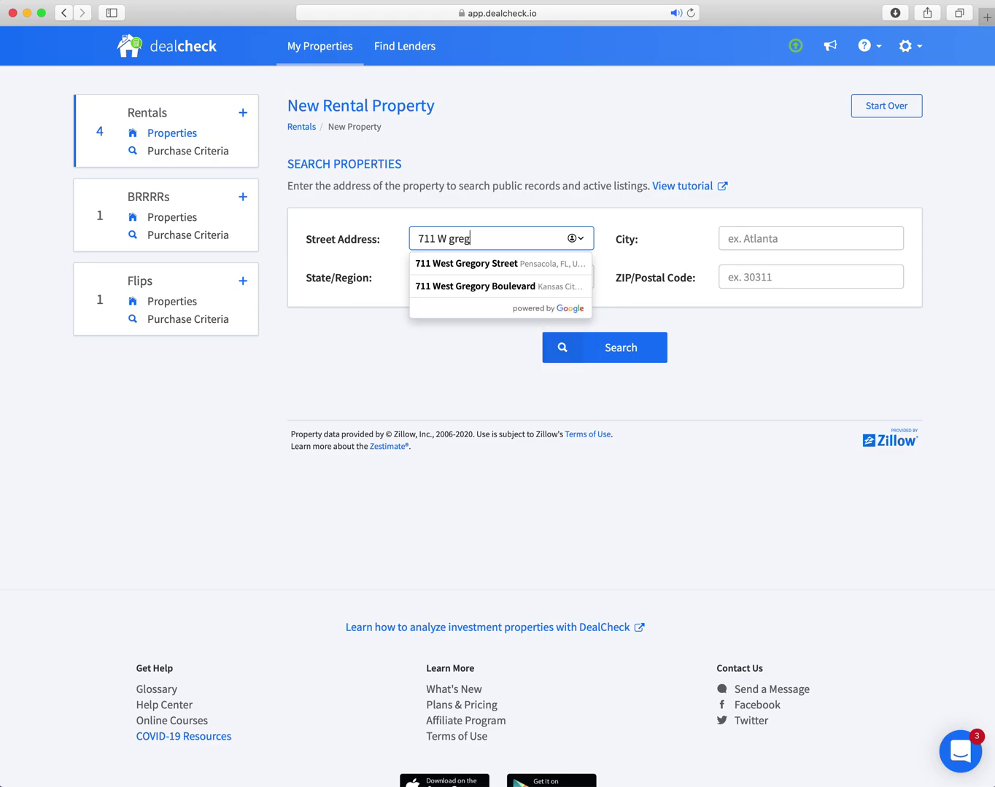
left_click(509, 265)
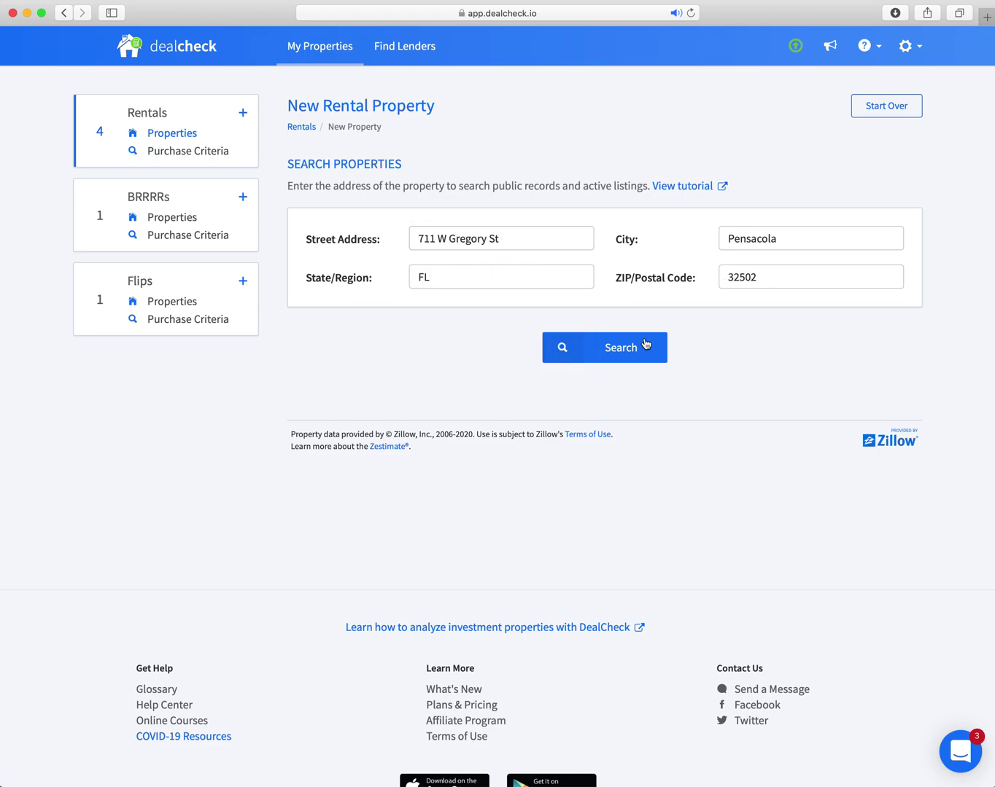
left_click(603, 350)
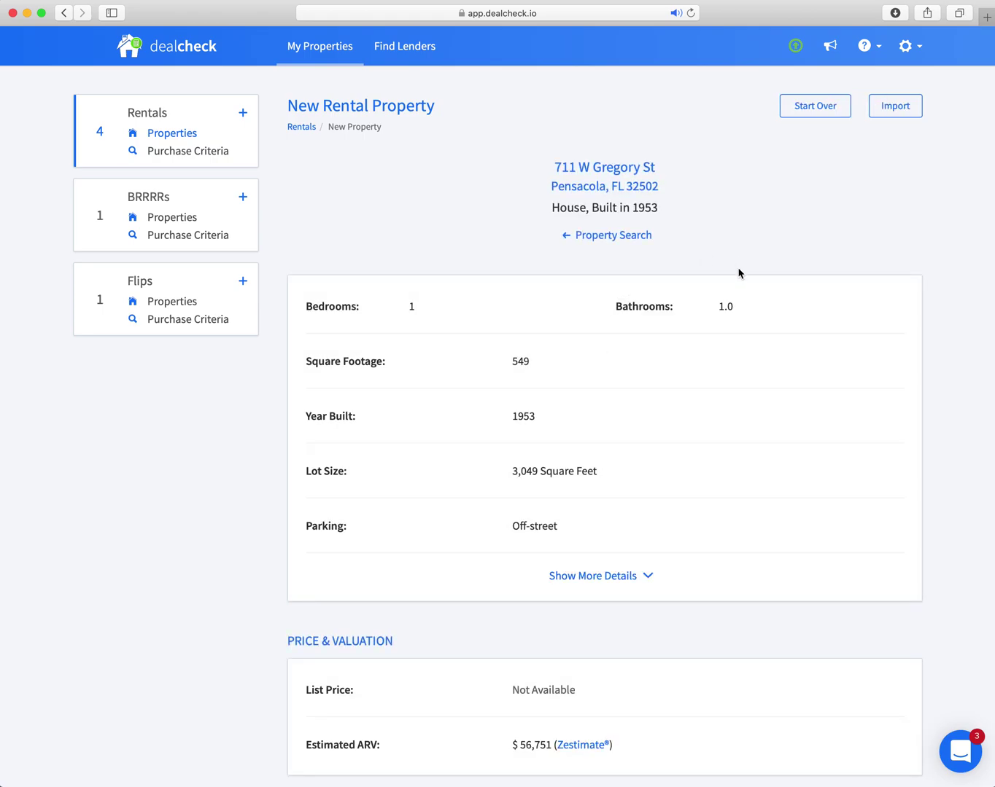
scroll(740, 276, "down", 1)
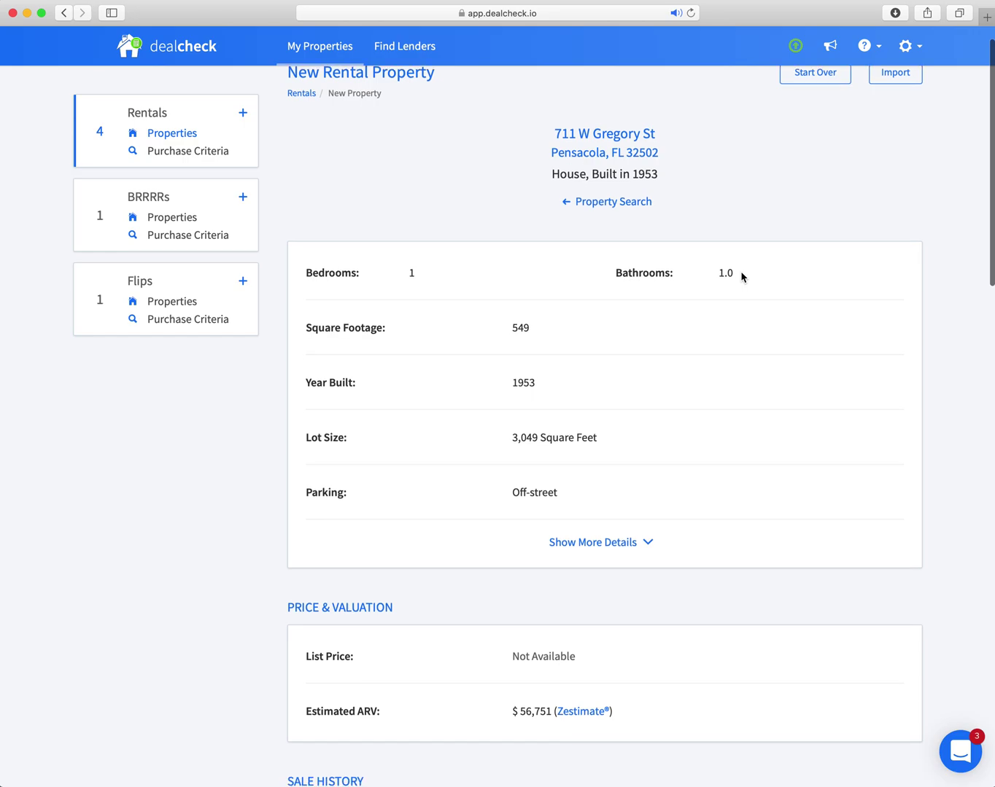
scroll(740, 274, "up", 1)
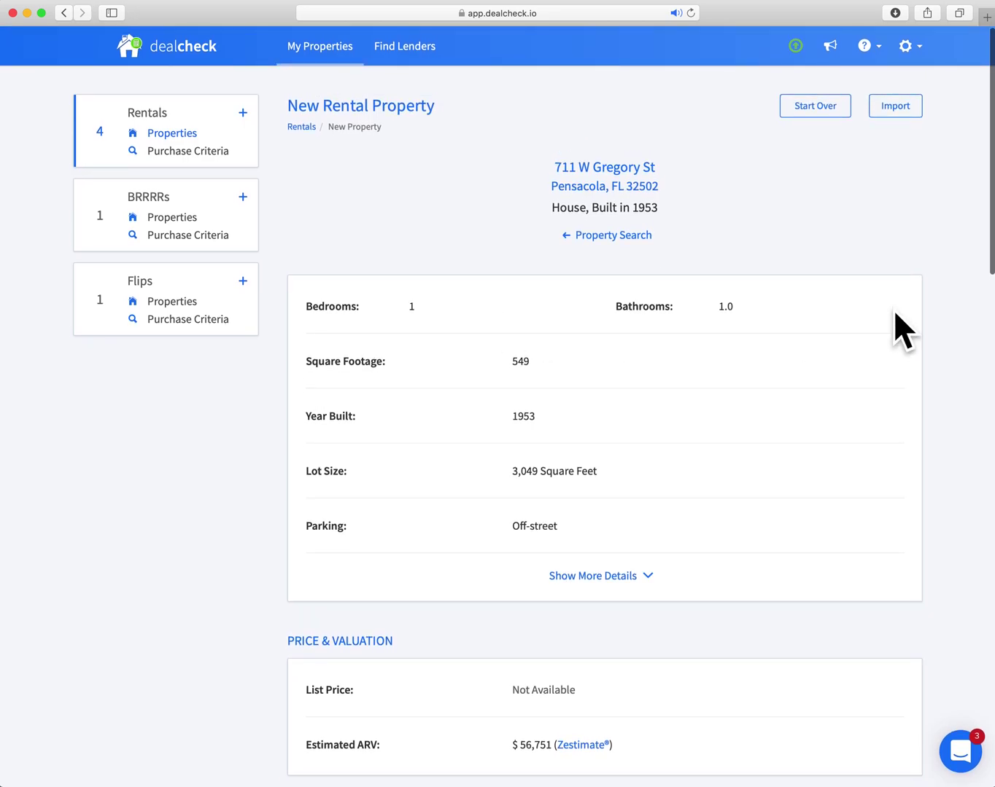
scroll(794, 303, "down", 5)
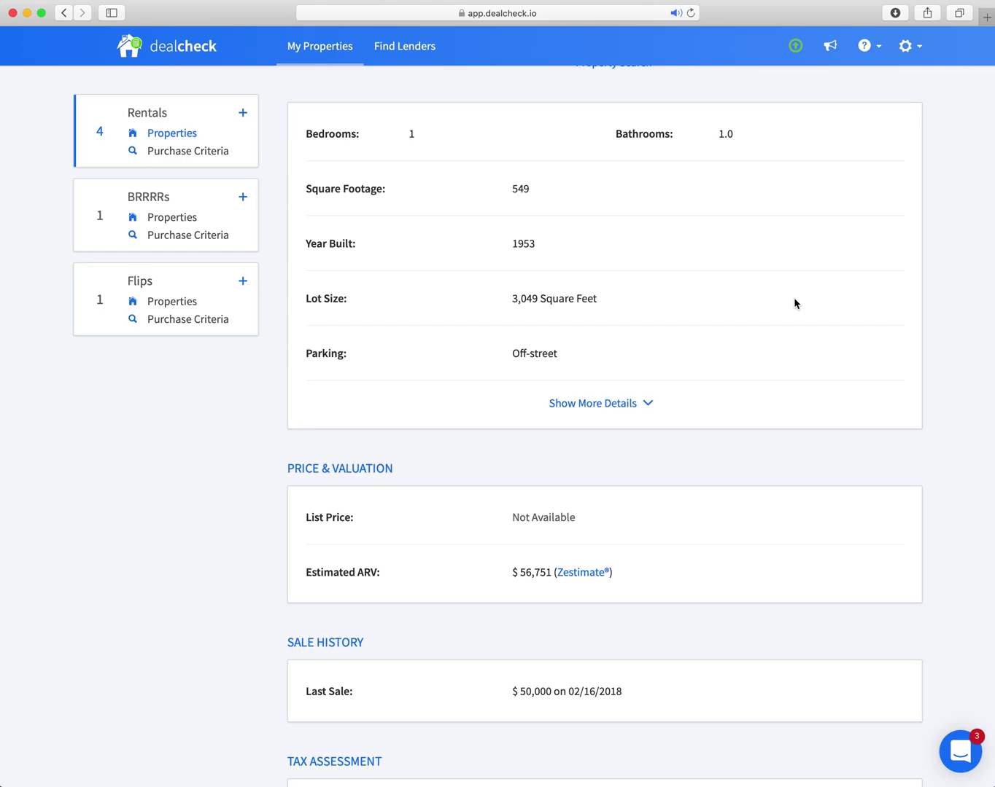
scroll(795, 303, "down", 5)
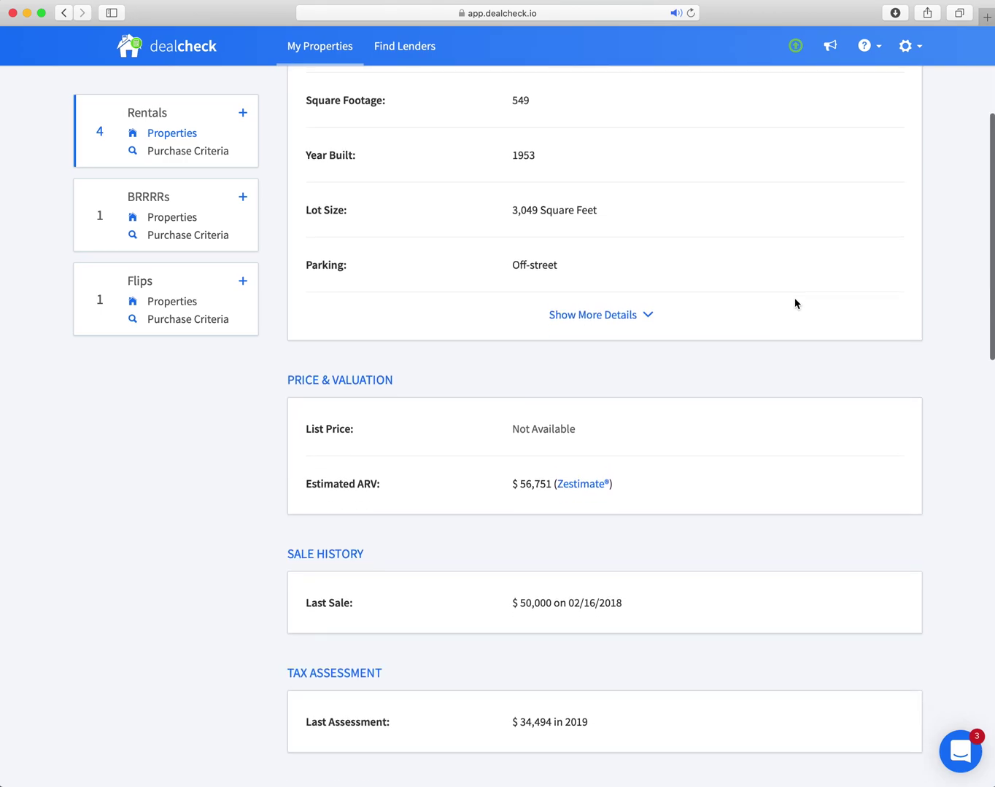
scroll(767, 338, "up", 10)
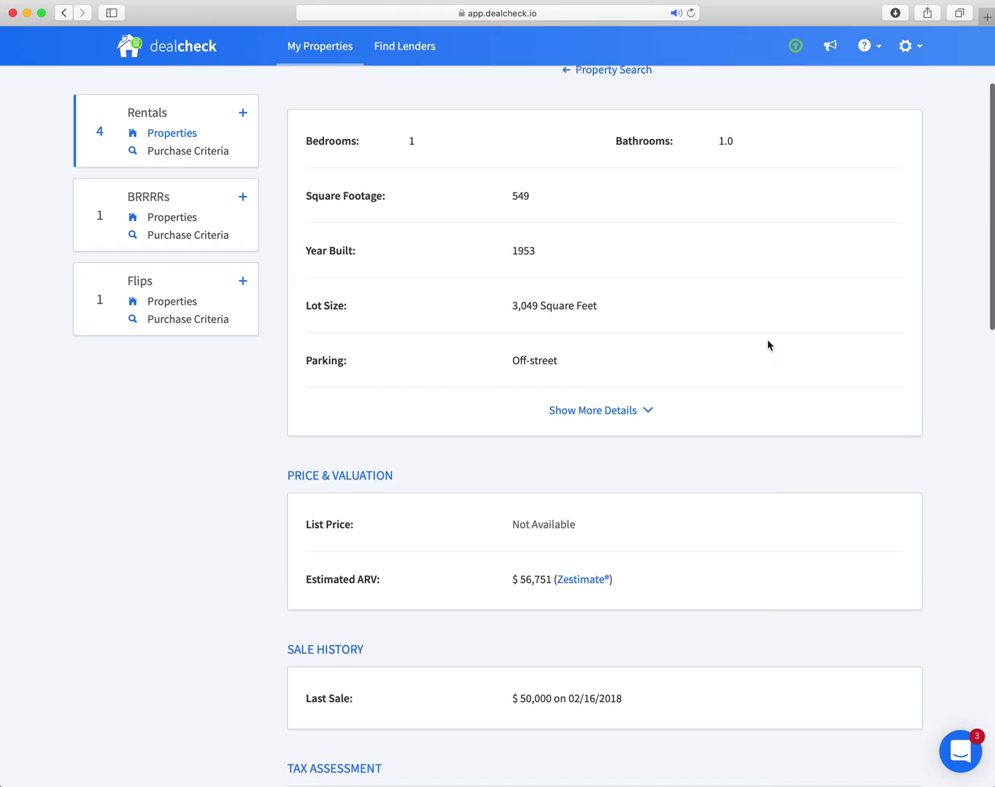
scroll(768, 344, "down", 5)
scroll(770, 348, "down", 15)
scroll(771, 349, "down", 3)
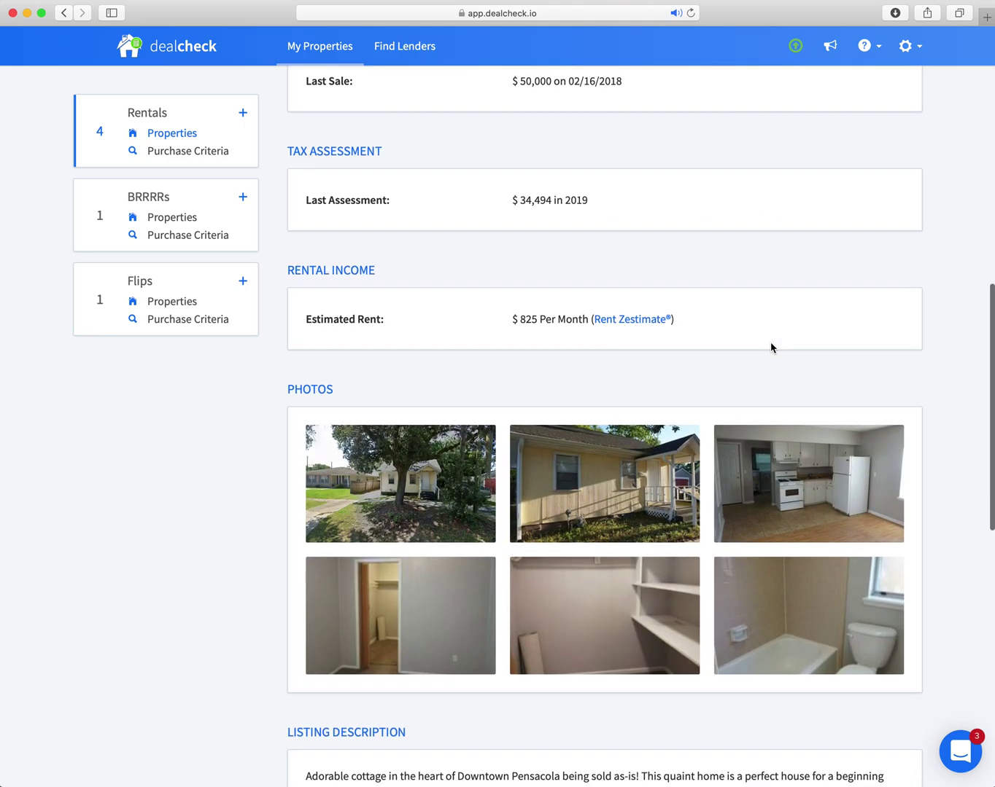
scroll(800, 399, "down", 12)
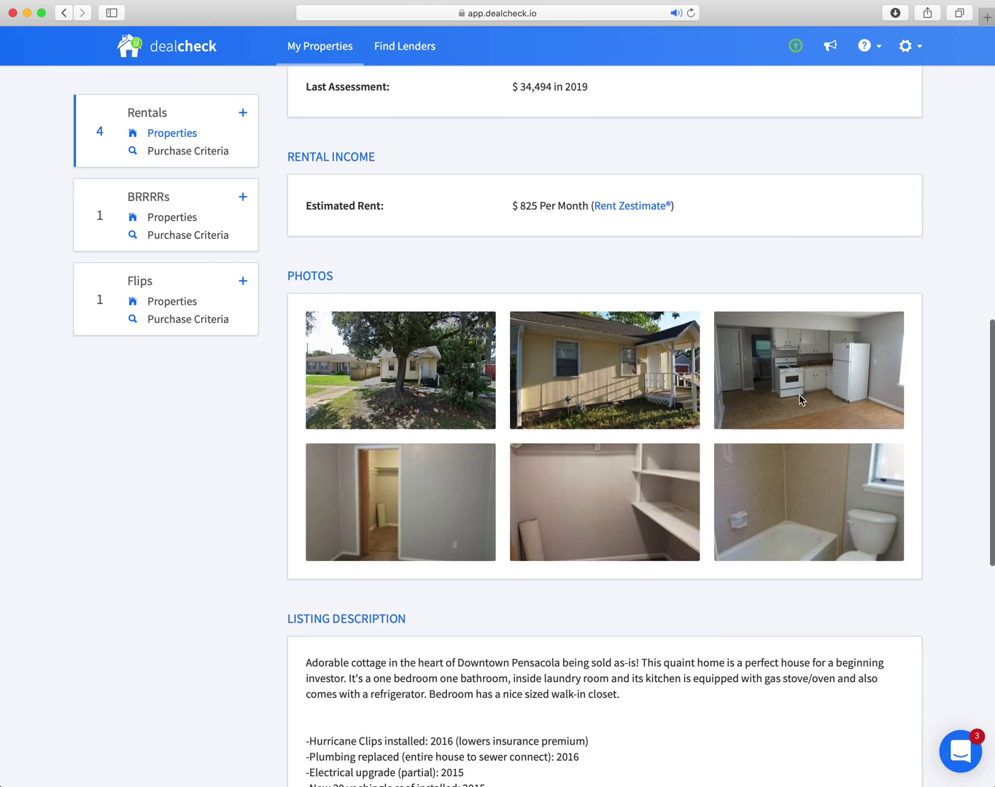
scroll(798, 400, "up", 5)
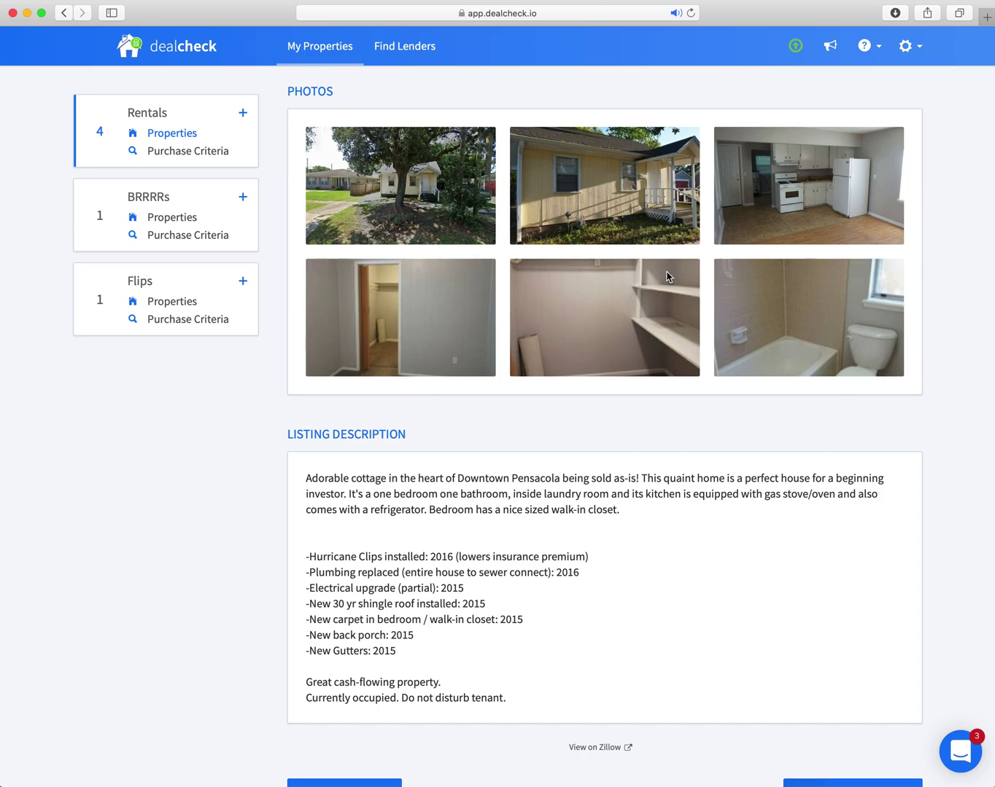
scroll(680, 274, "up", 3)
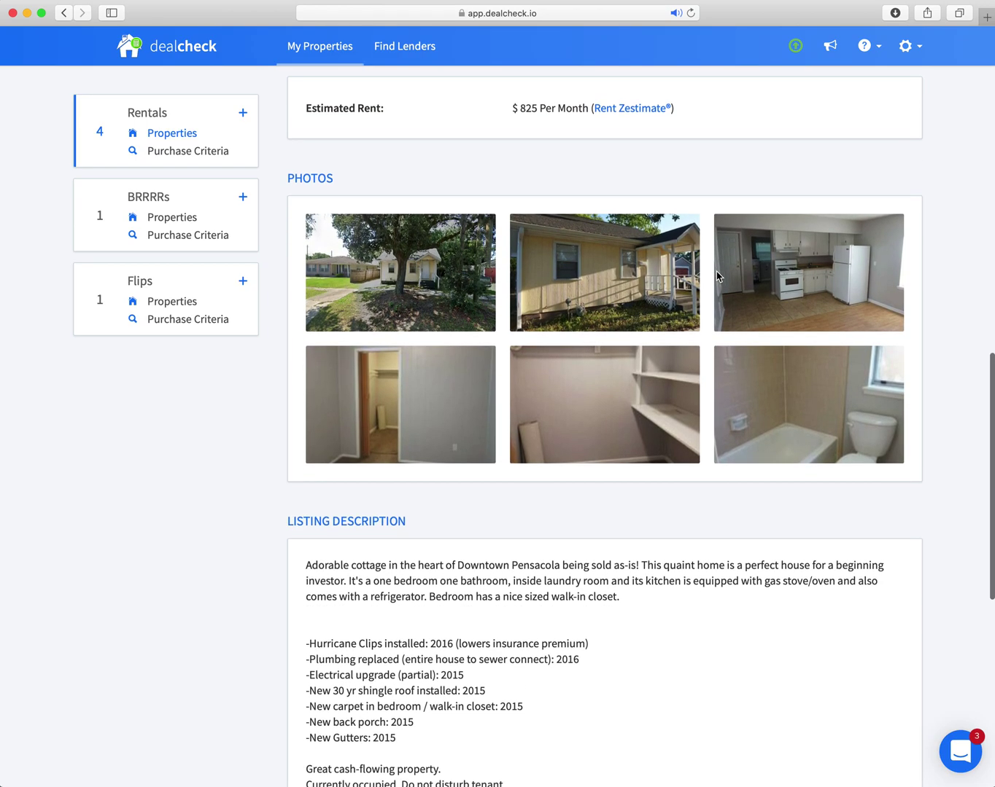
scroll(716, 276, "up", 2)
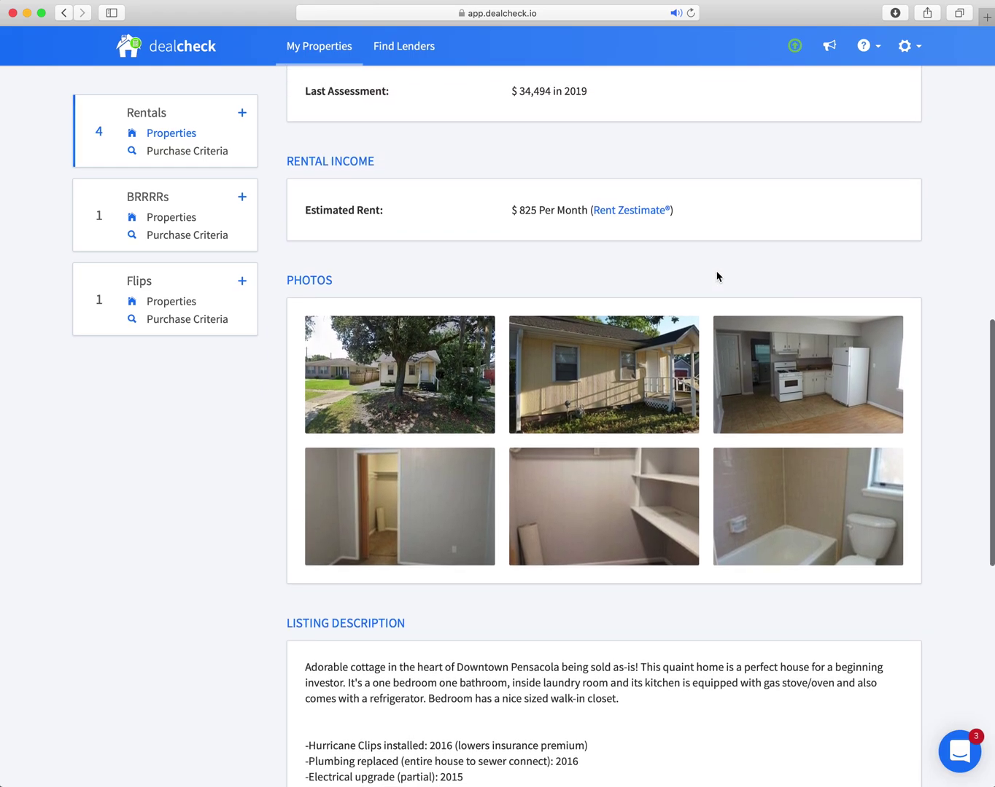
scroll(717, 276, "down", 10)
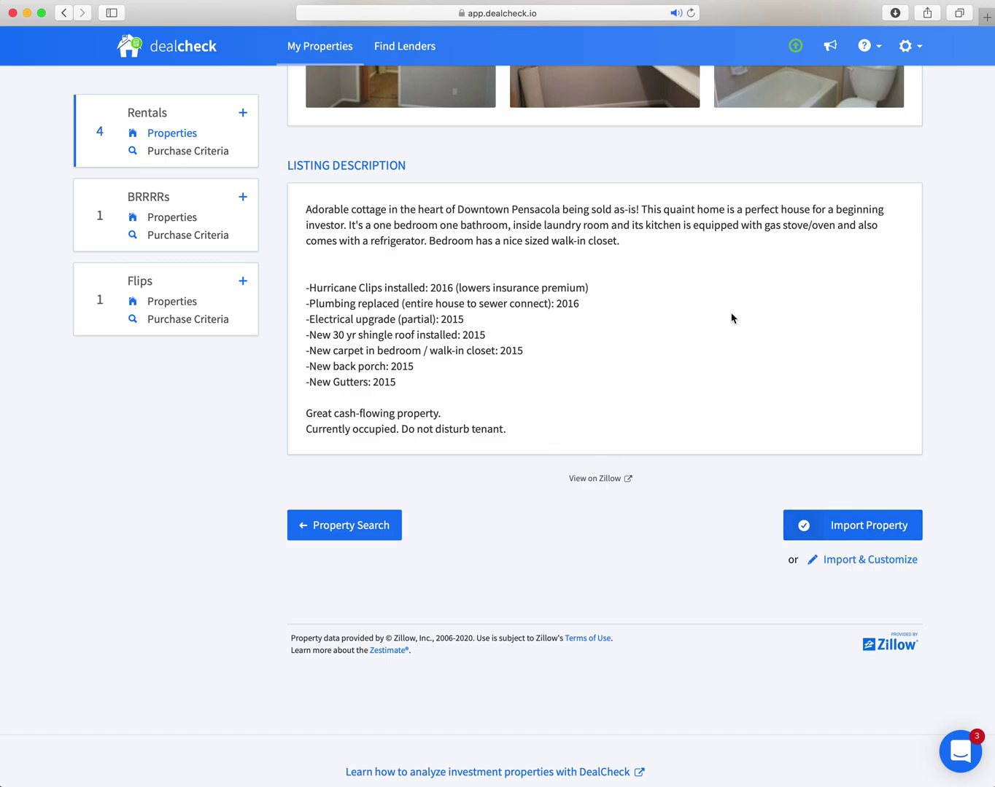
scroll(743, 317, "up", 3)
scroll(744, 316, "down", 2)
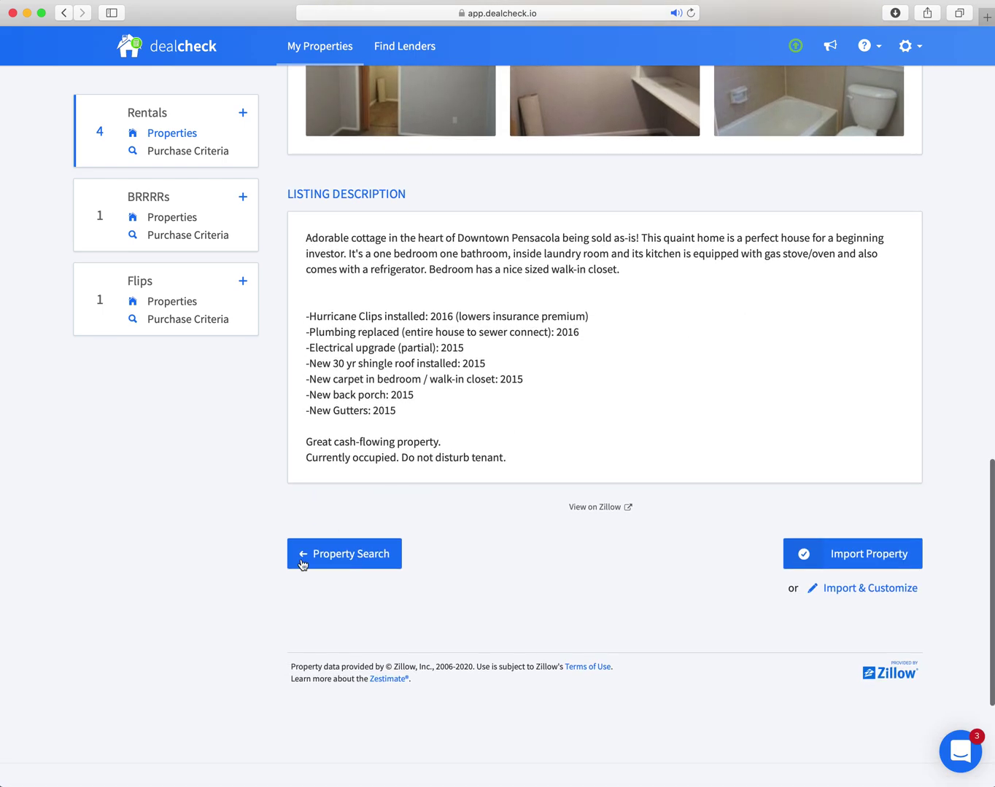
left_click(869, 556)
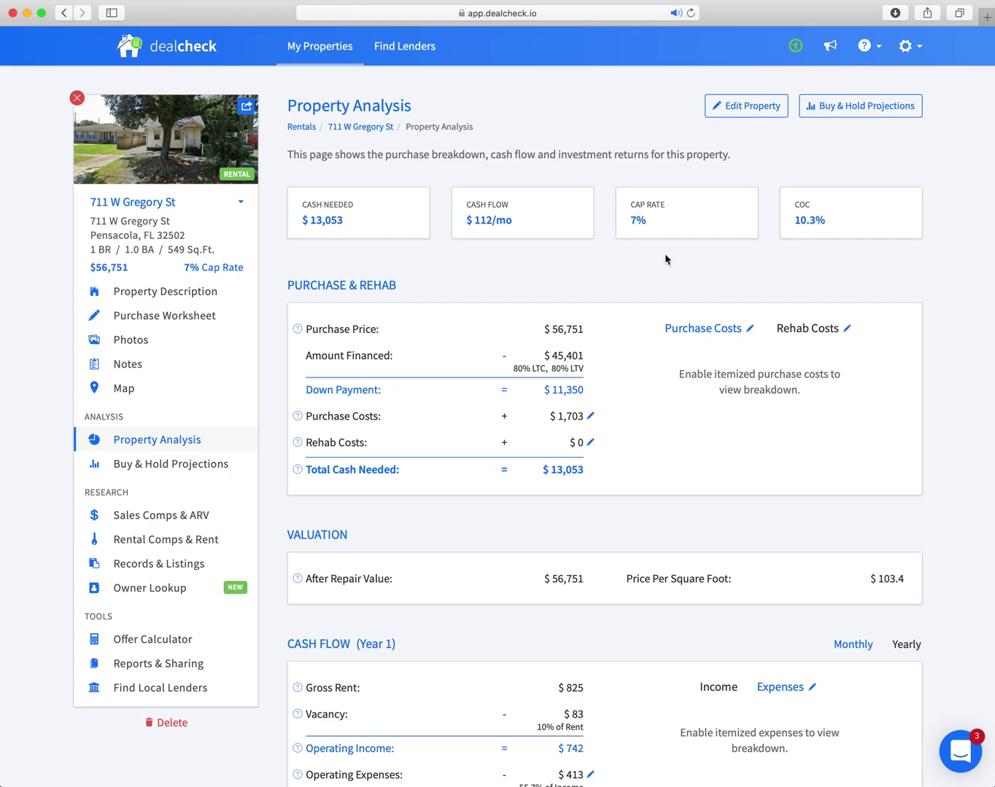
mouse_move(77, 102)
scroll(645, 264, "down", 4)
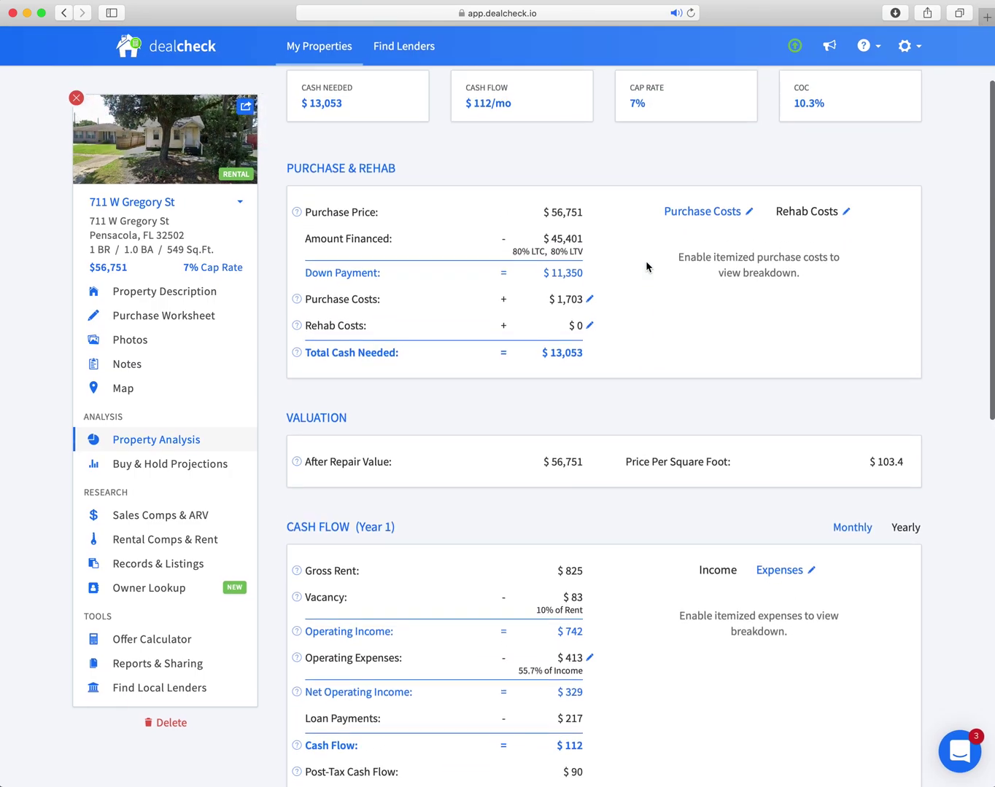
scroll(646, 267, "up", 4)
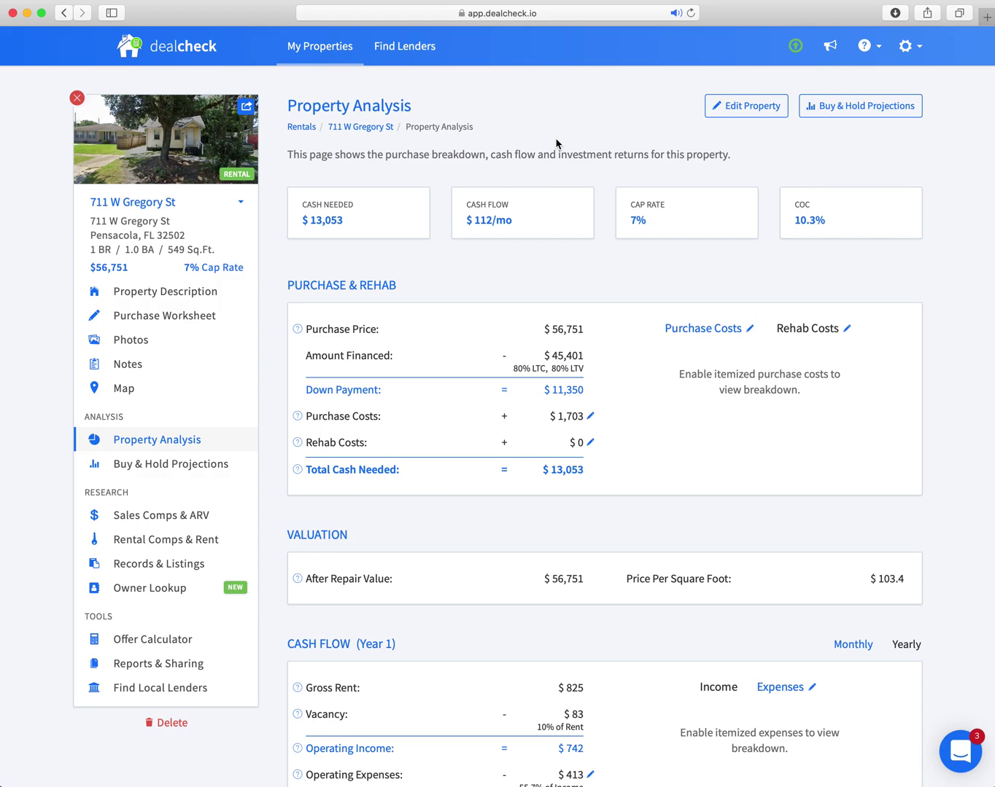
scroll(623, 238, "down", 2)
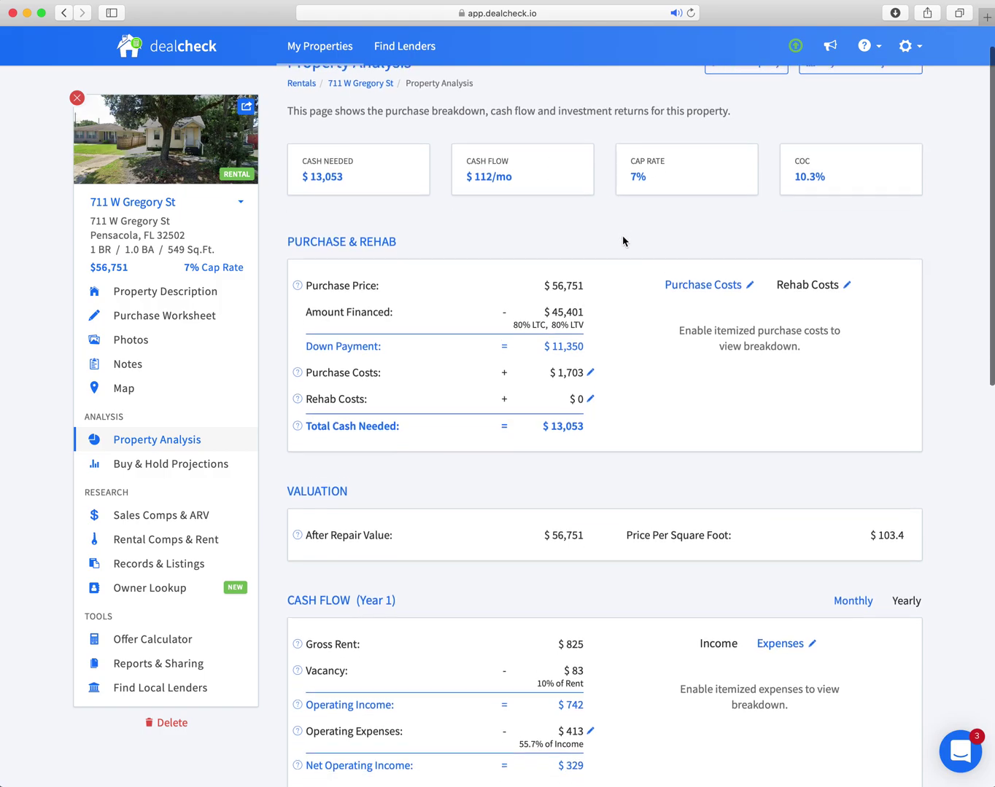
scroll(623, 240, "up", 1)
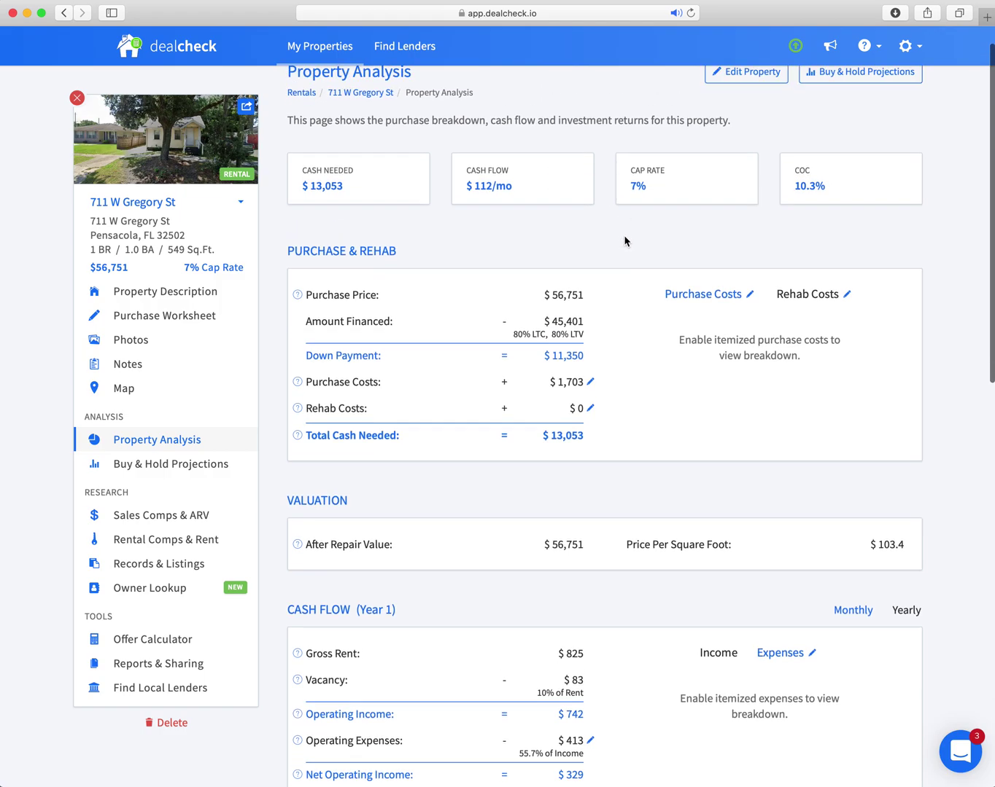
Check the purchase costs settings, then review the property's analysis returns.
left_click(747, 296)
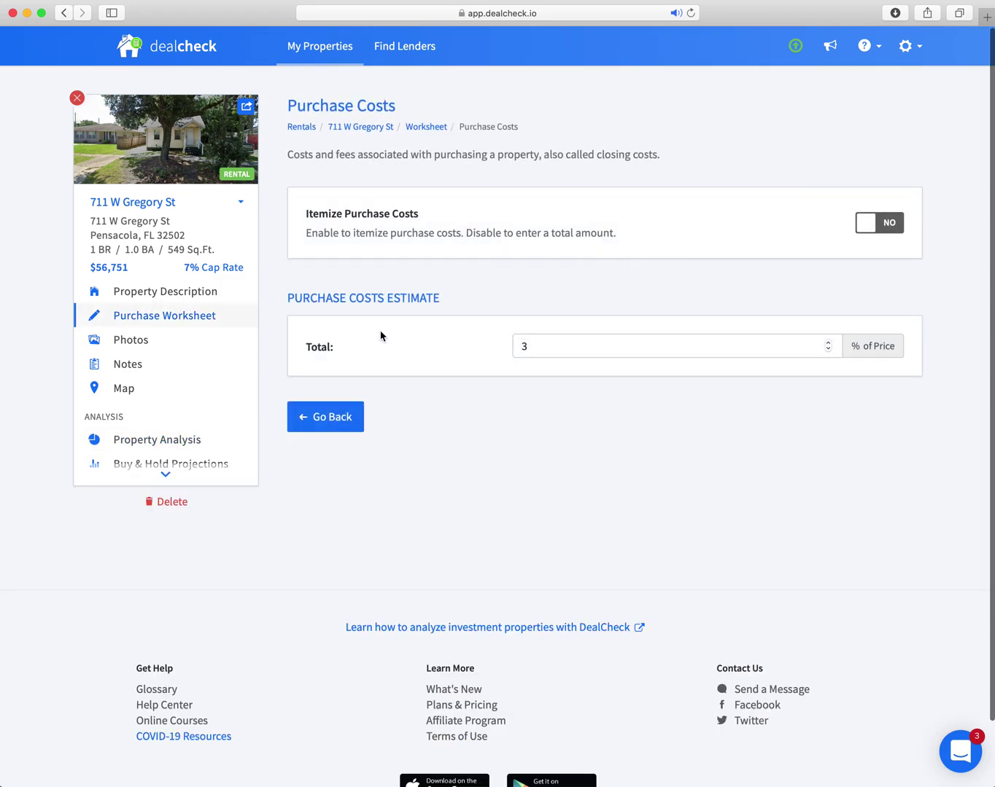
left_click(327, 417)
scroll(633, 288, "down", 5)
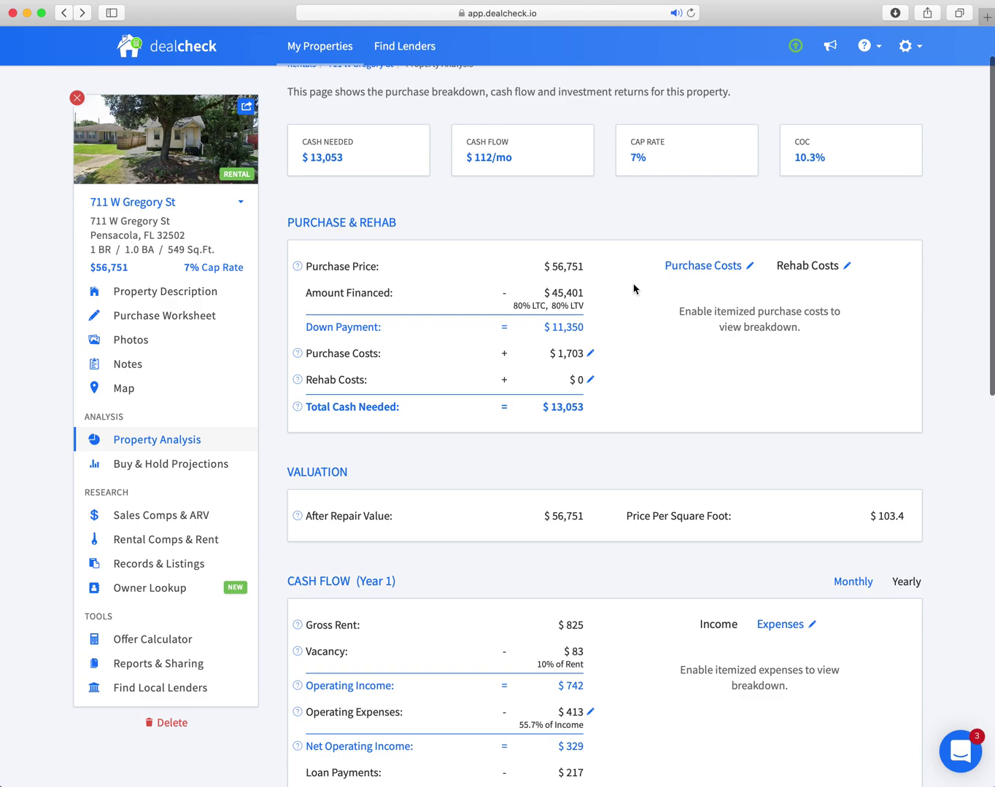
scroll(632, 289, "down", 3)
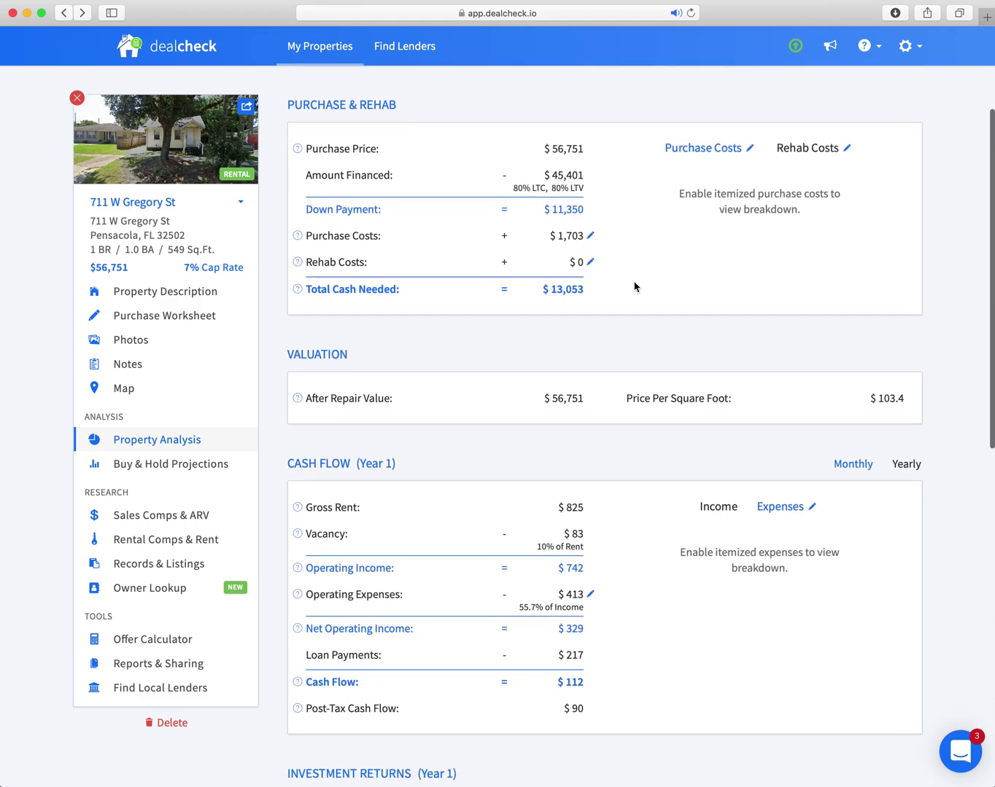
scroll(633, 286, "up", 4)
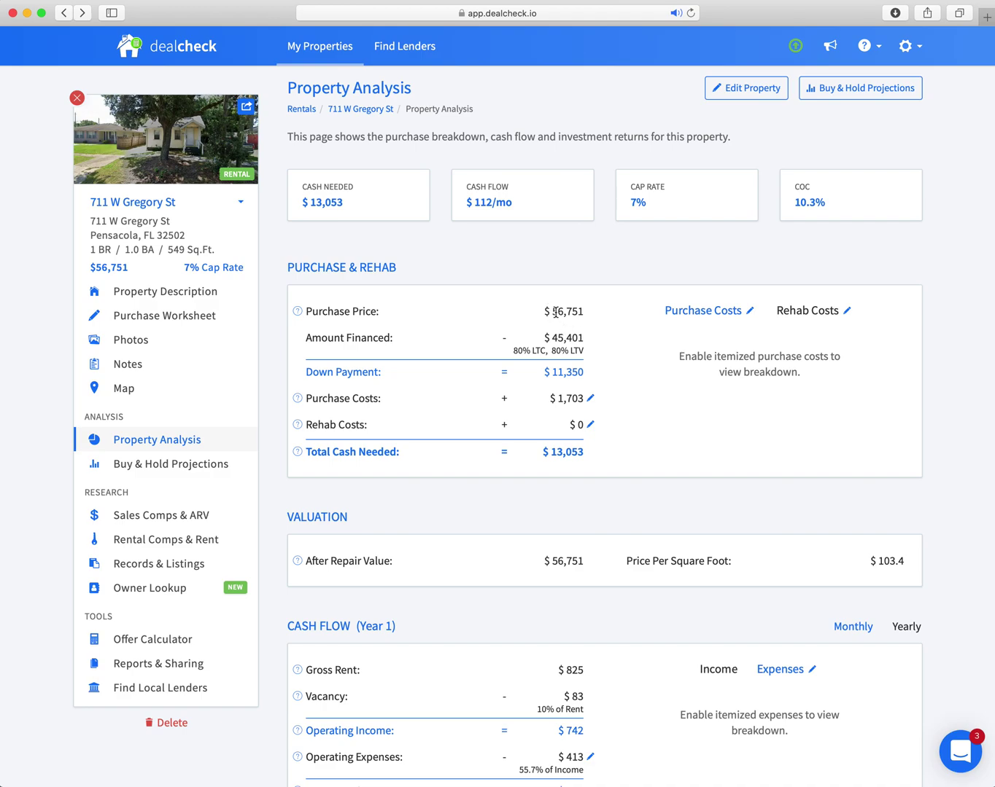
scroll(588, 313, "down", 1)
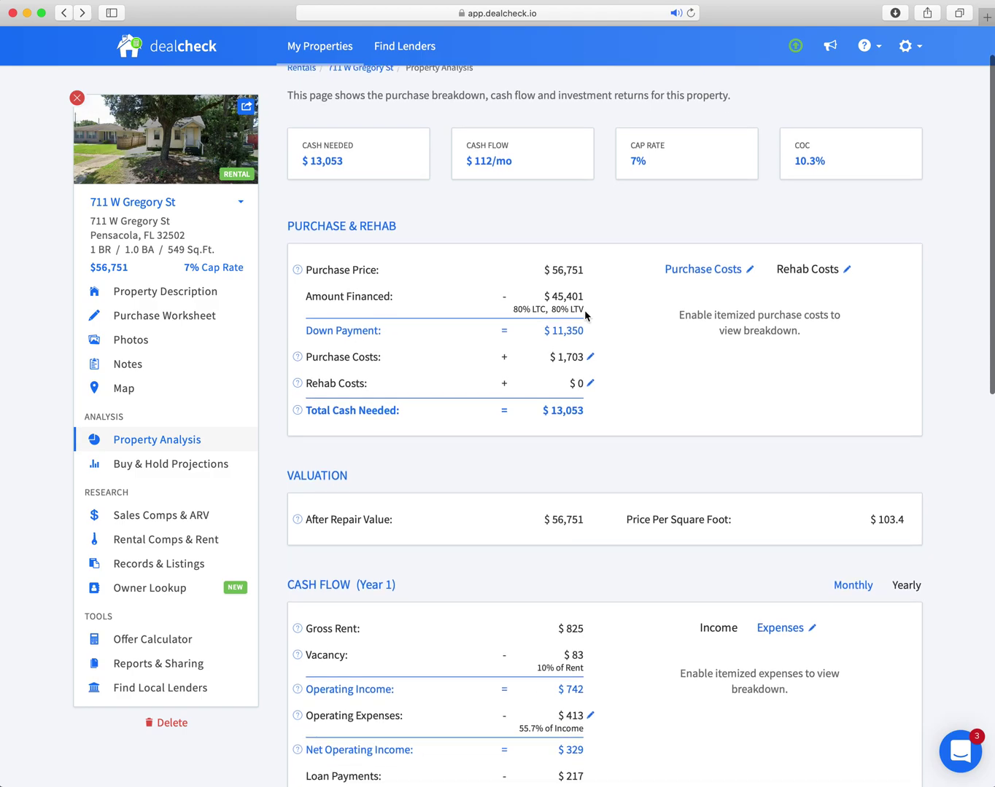
scroll(663, 328, "up", 2)
scroll(663, 328, "down", 4)
scroll(663, 328, "down", 5)
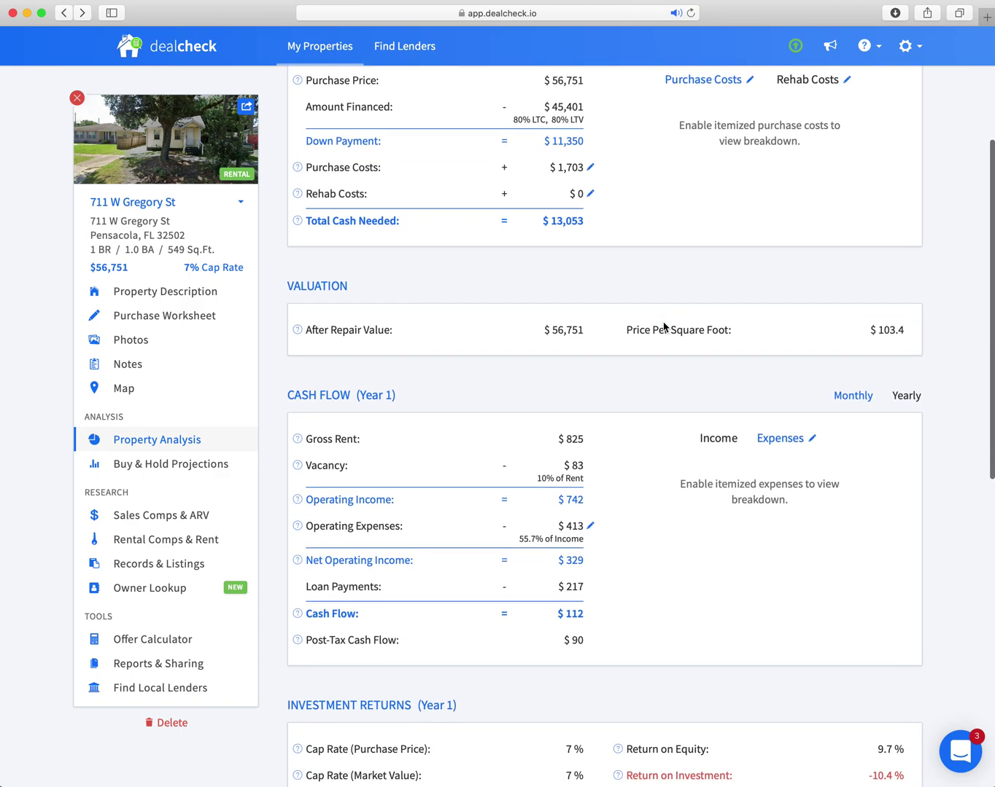
scroll(663, 322, "down", 2)
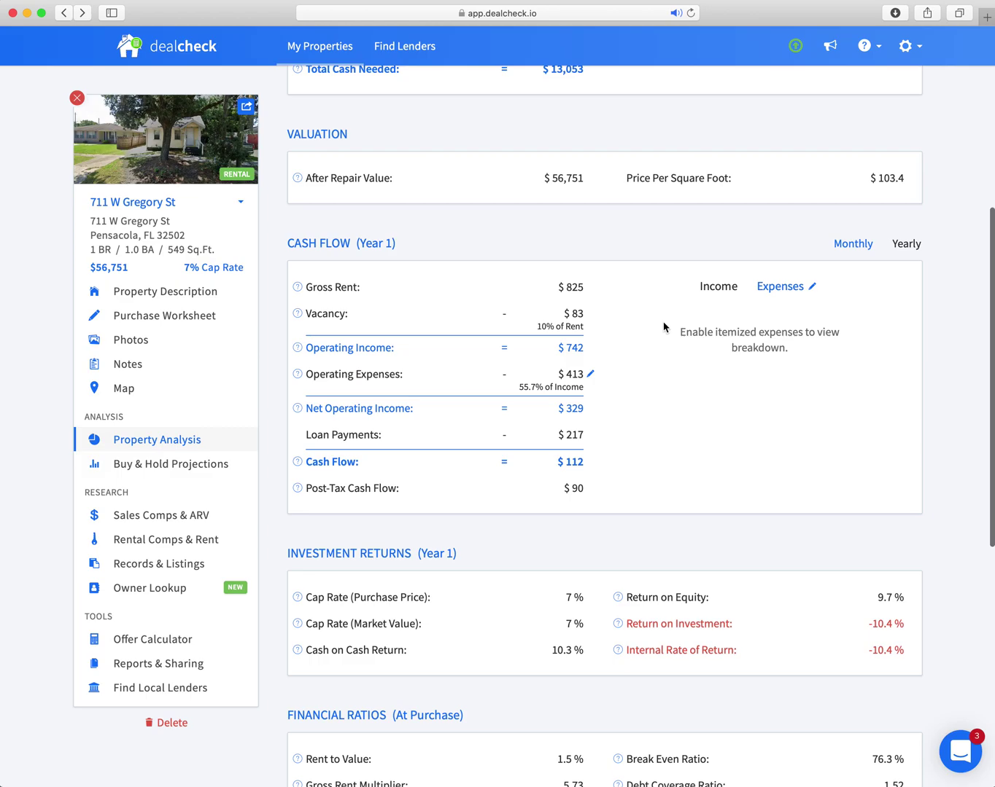
scroll(663, 328, "down", 10)
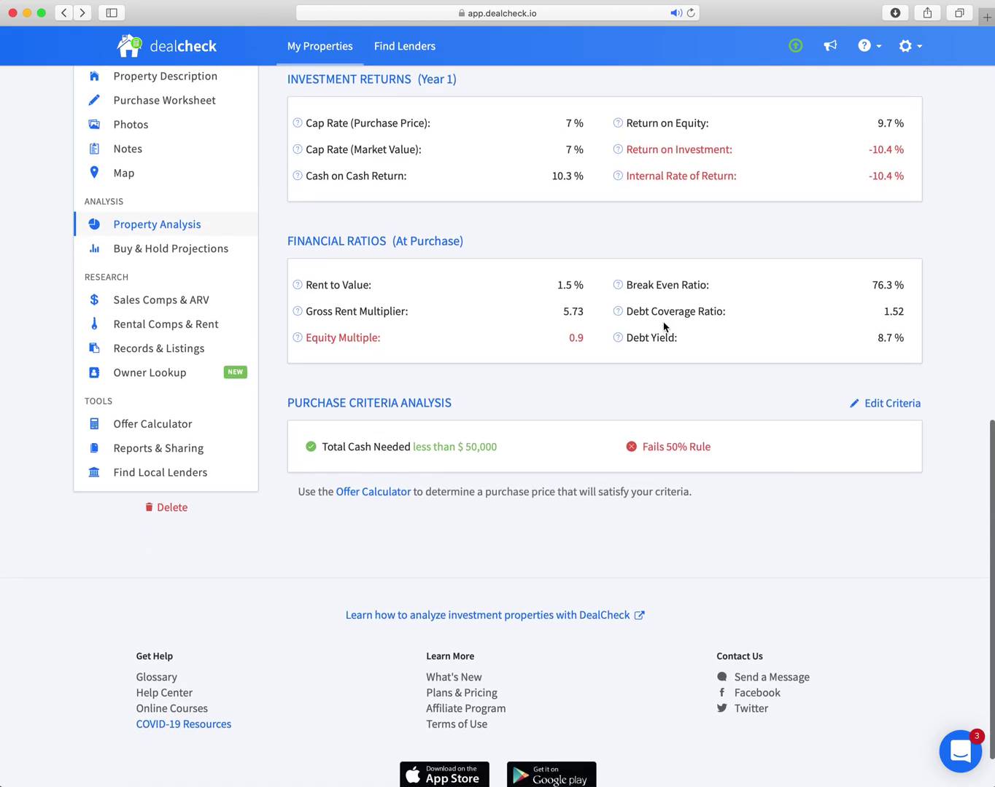
scroll(663, 328, "up", 5)
scroll(662, 327, "up", 5)
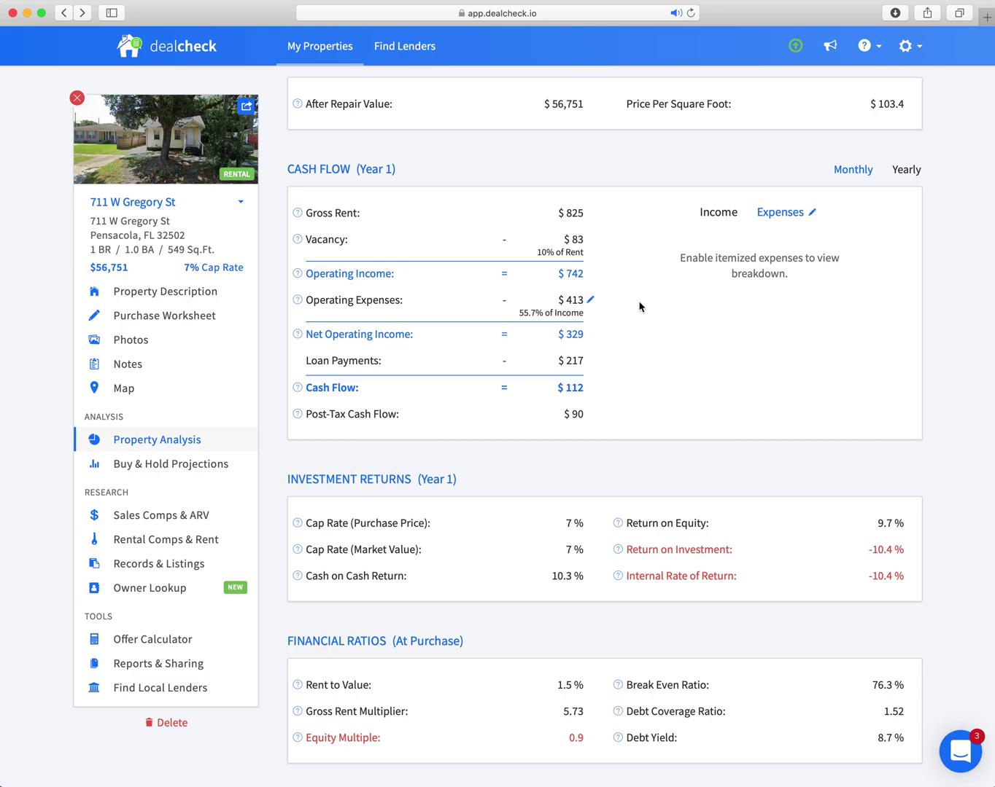
Open the Purchase Worksheet showing $56,751 price, 20% down, 4% interest, 30-year loan.
scroll(640, 306, "down", 1)
scroll(641, 302, "up", 6)
scroll(641, 307, "up", 2)
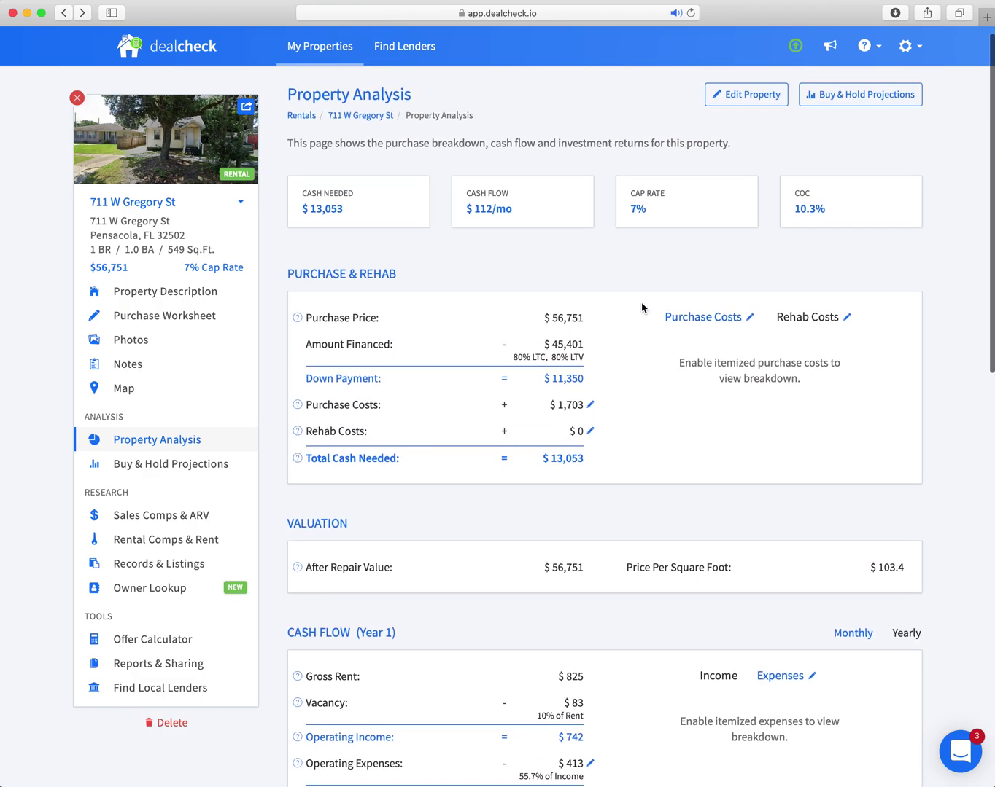
left_click(730, 102)
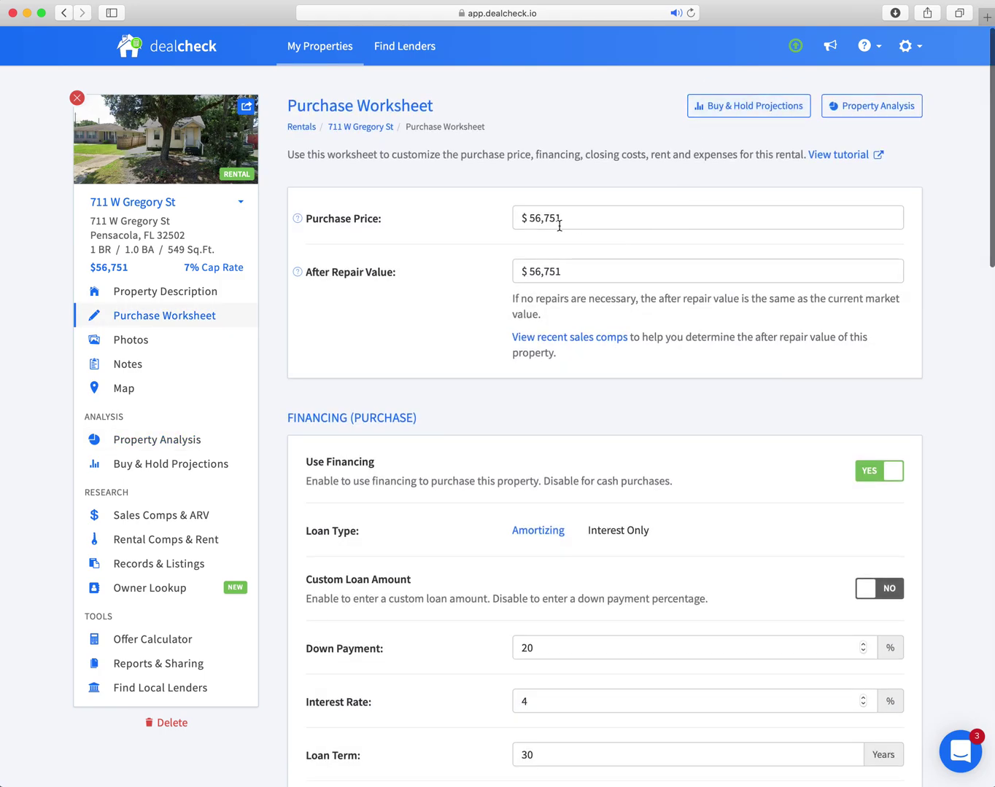
Change the purchase price to 22,000.
left_click(521, 219)
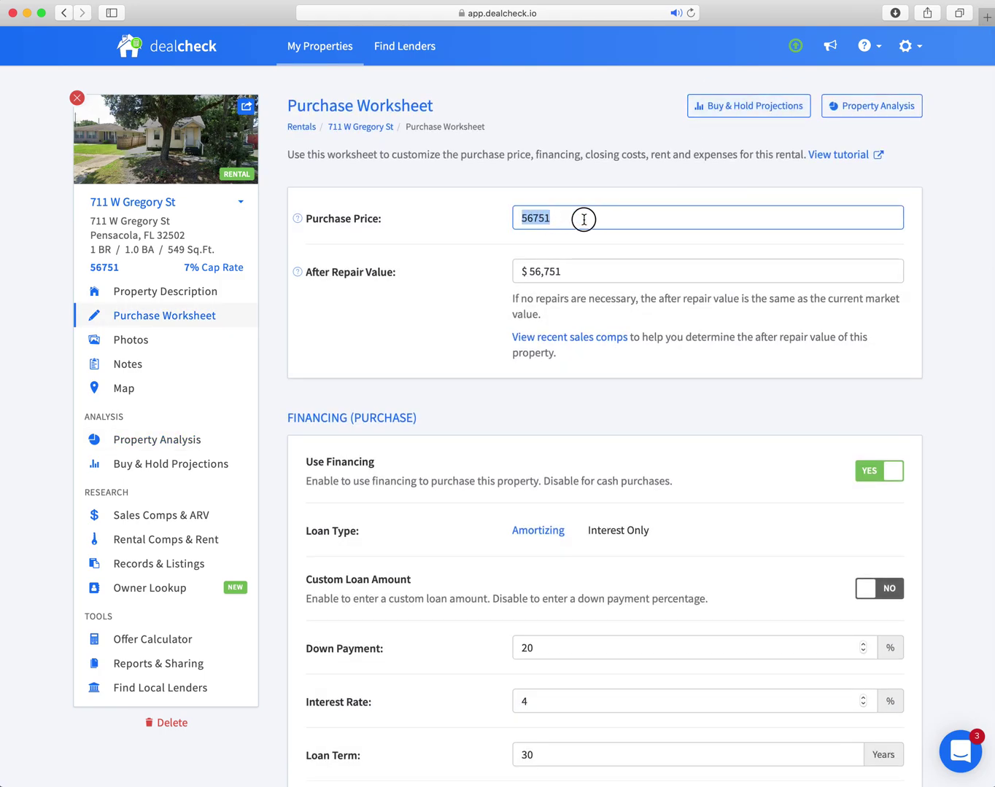
type("22")
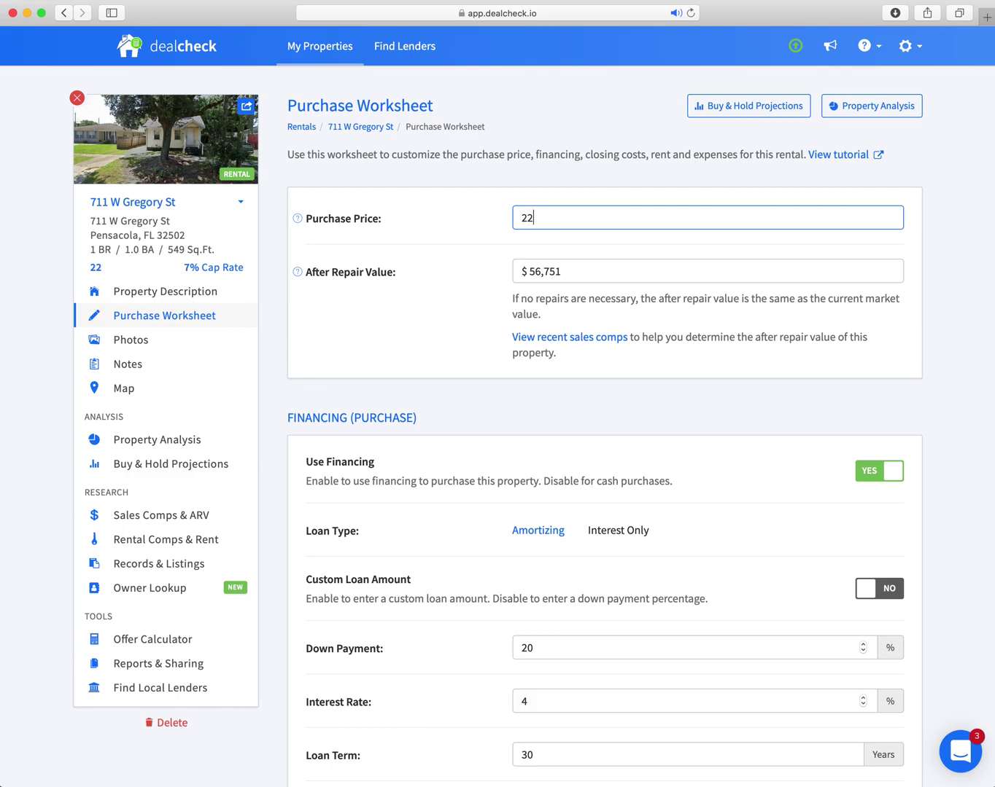
type(",000")
left_click(571, 274)
scroll(463, 263, "down", 3)
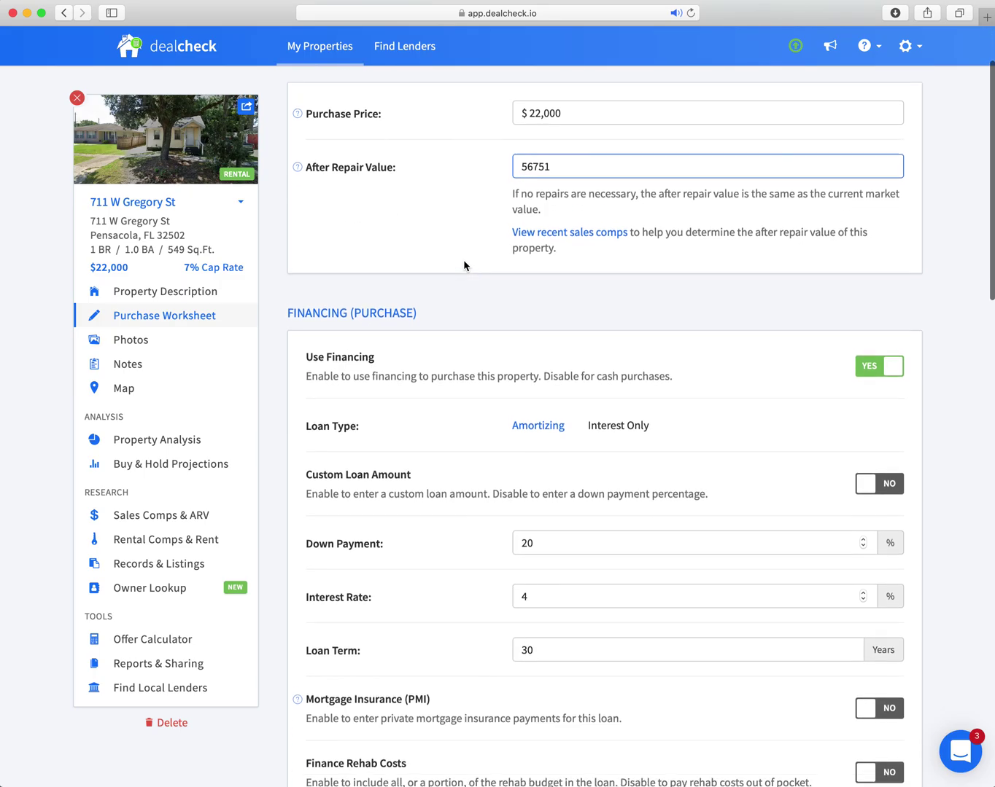
scroll(464, 266, "up", 2)
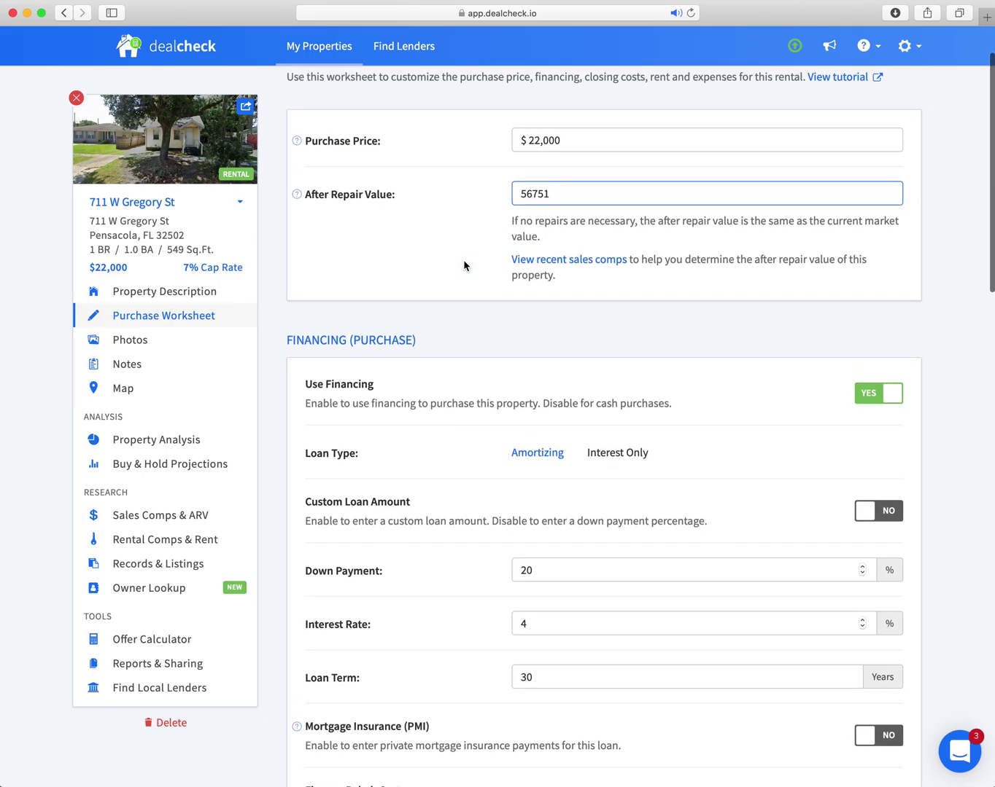
Raise the loan interest rate from 4% to 5.5%.
scroll(464, 265, "down", 1)
scroll(463, 267, "down", 3)
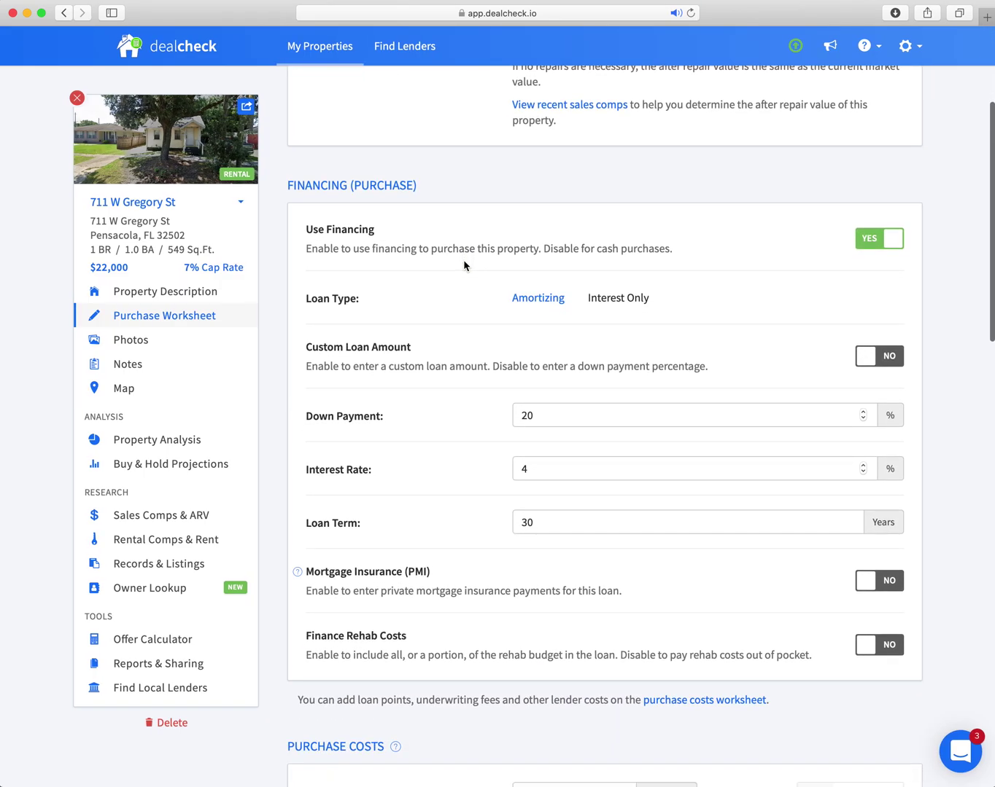
scroll(464, 265, "down", 3)
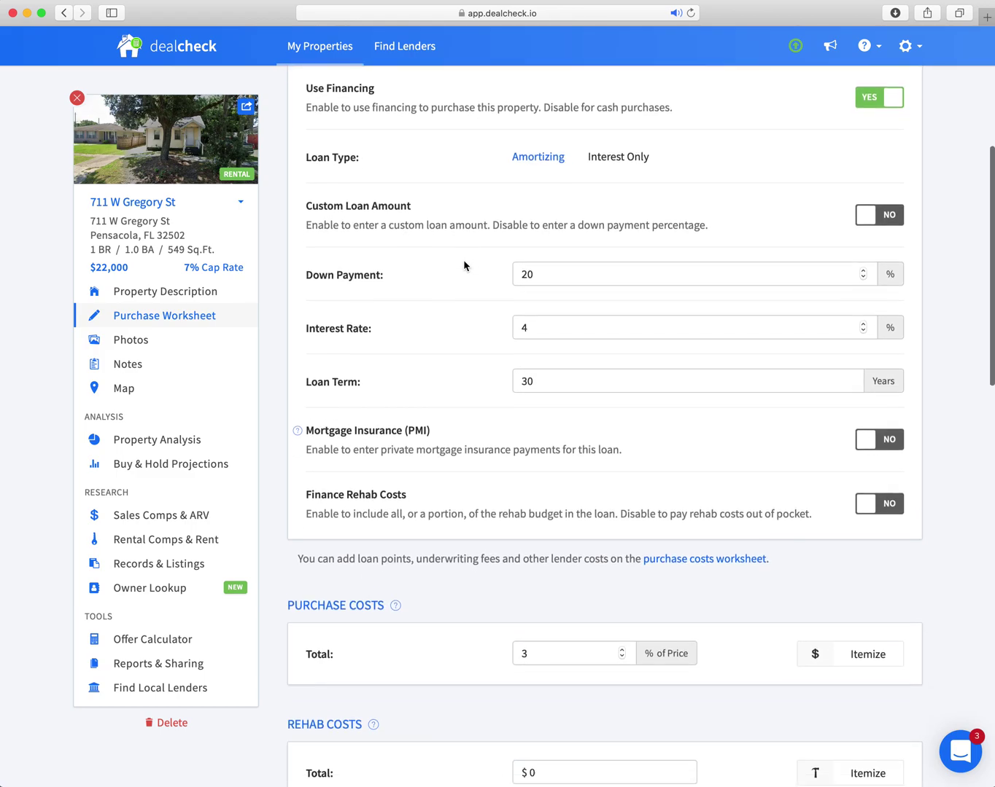
left_click(535, 285)
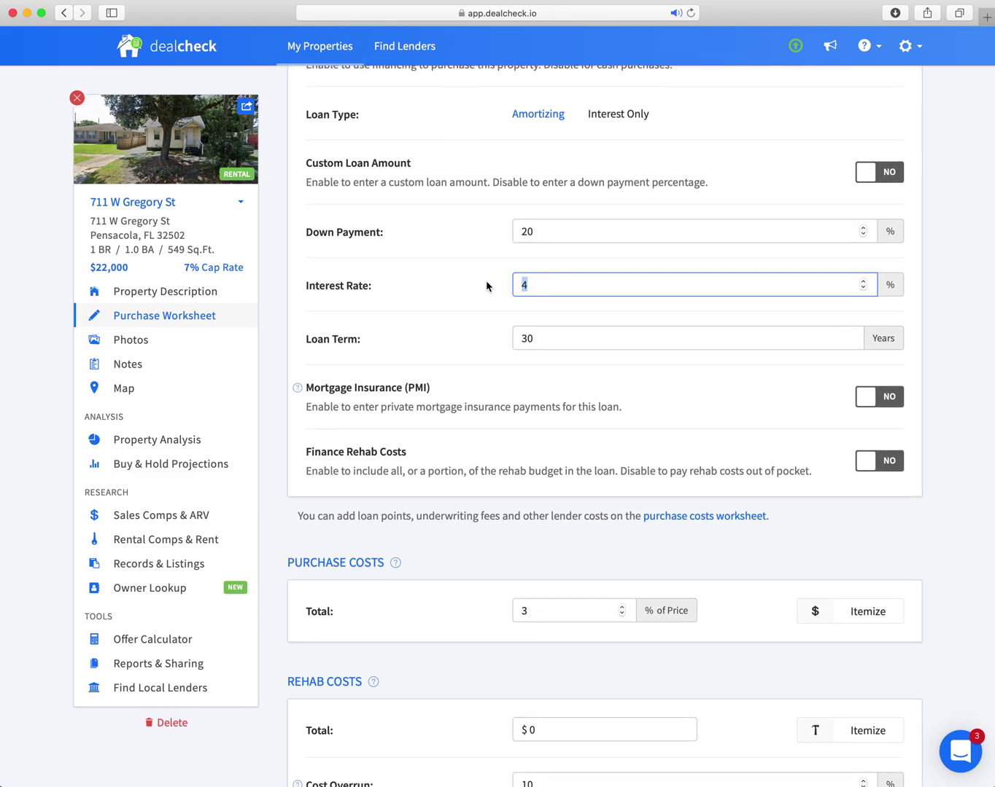
type("5.5")
scroll(502, 349, "down", 5)
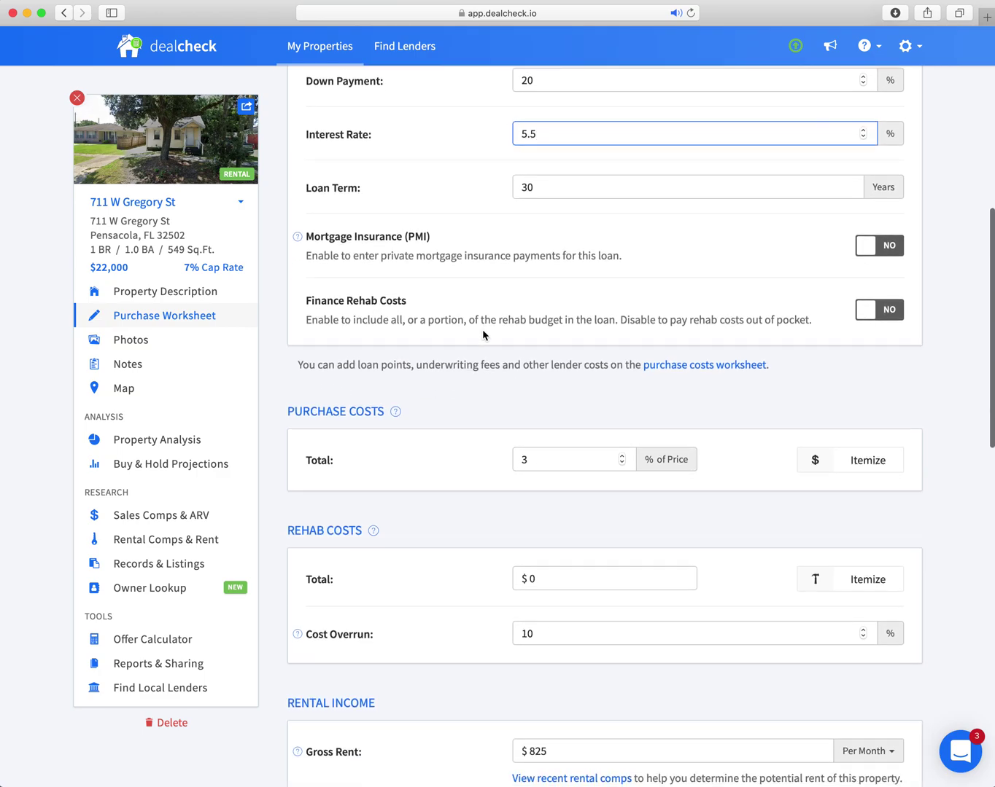
scroll(554, 359, "down", 2)
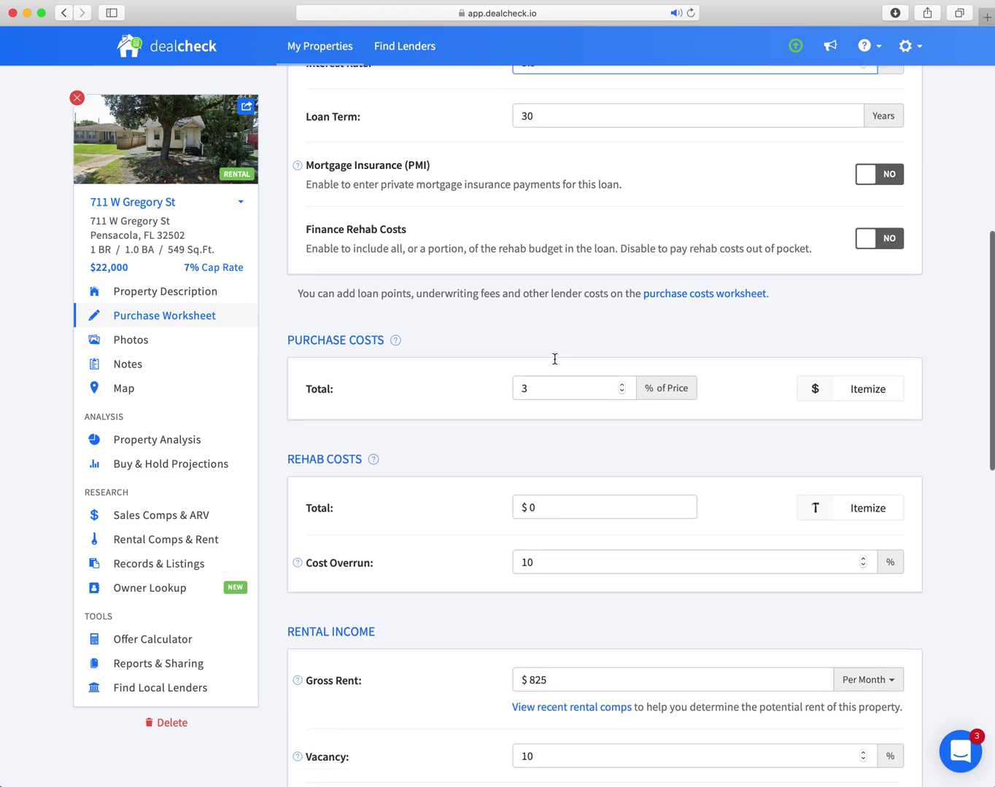
mouse_move(396, 340)
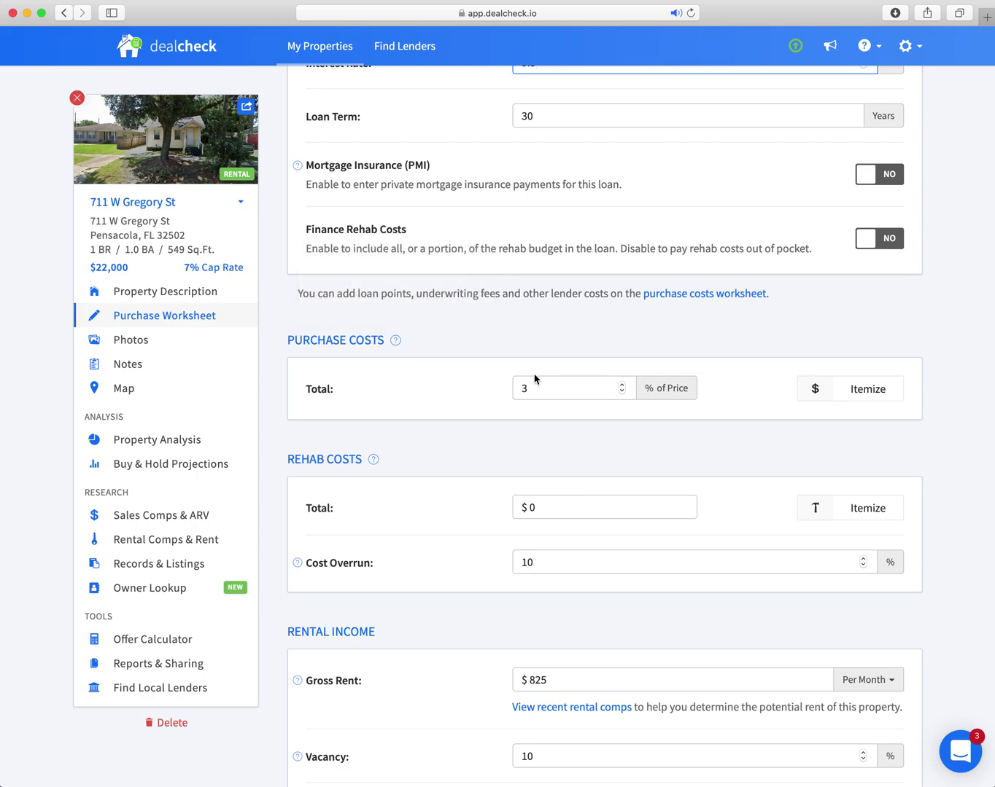
scroll(450, 359, "down", 4)
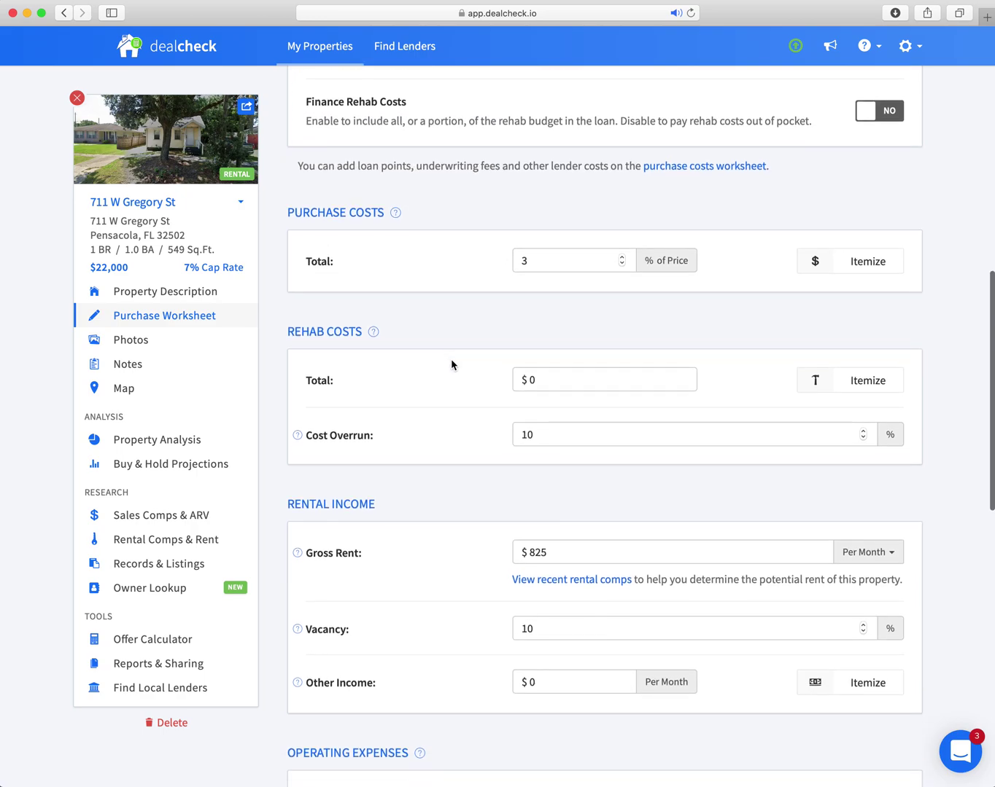
Set the rehab costs total to $9,000.
left_click(555, 375)
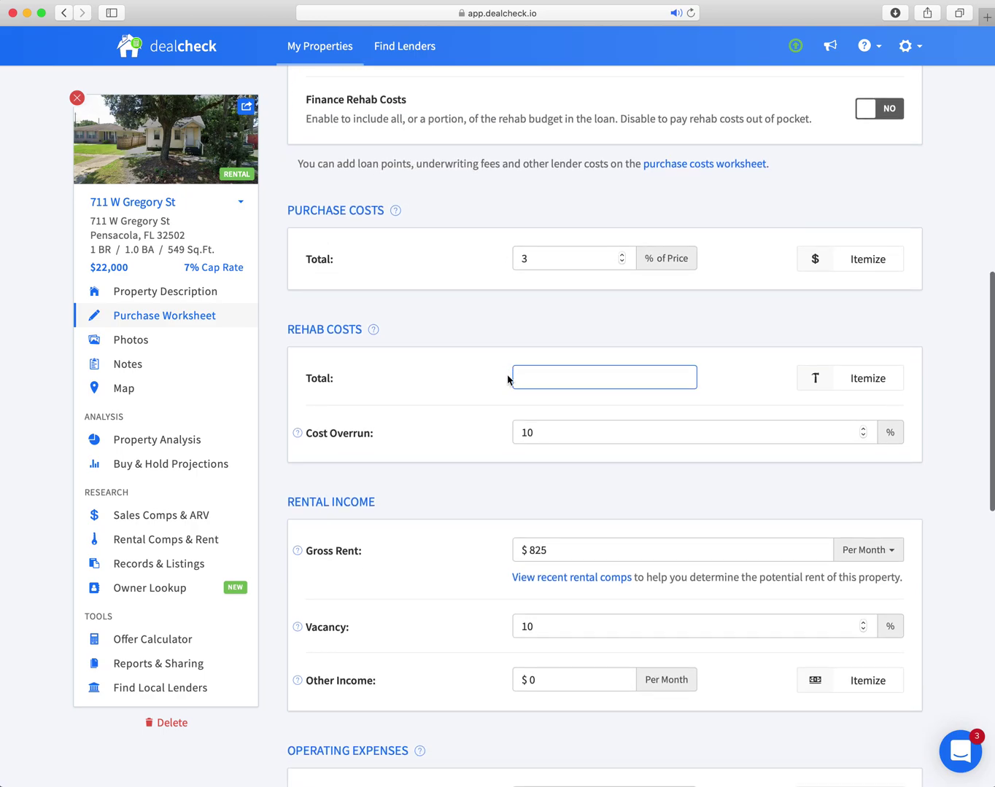
type("9000")
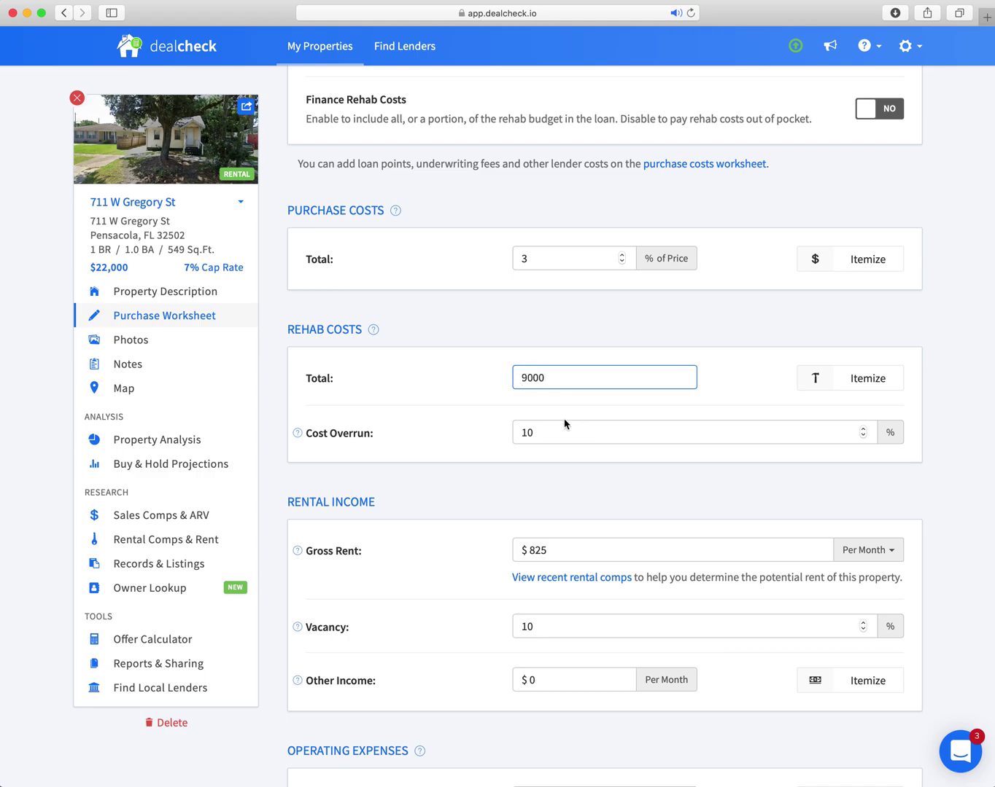
mouse_move(298, 433)
scroll(534, 432, "down", 3)
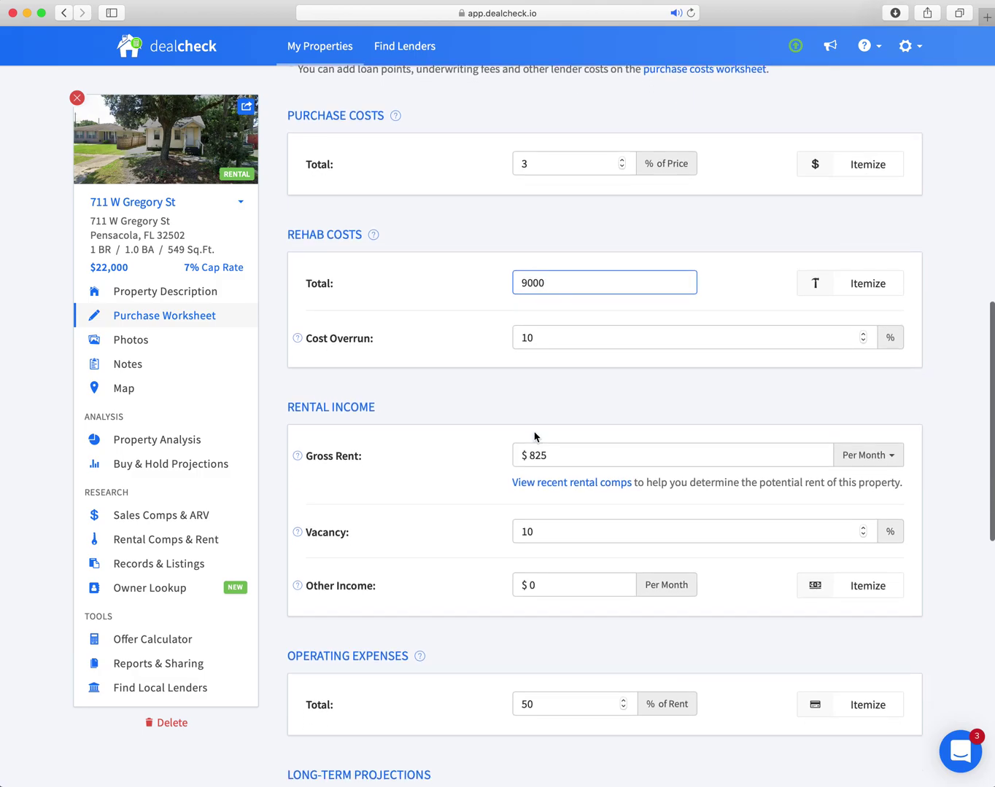
scroll(545, 424, "down", 2)
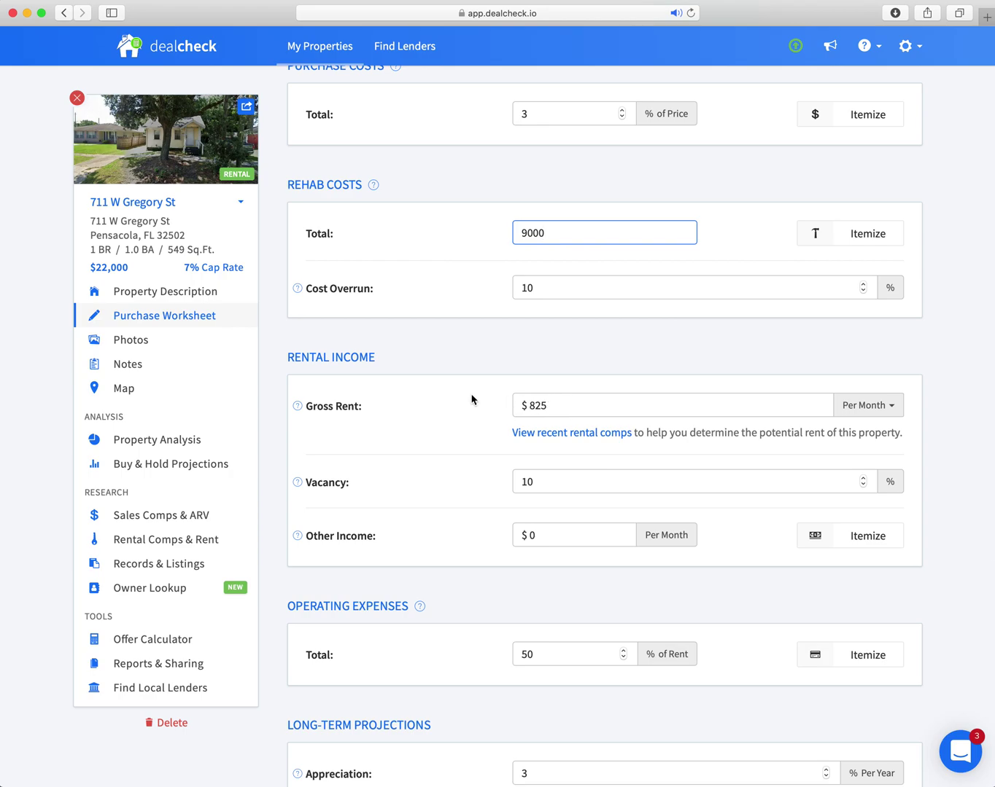
Replace the $825 gross rent with $650 per month.
left_click(529, 407)
left_click_drag(554, 407, 465, 399)
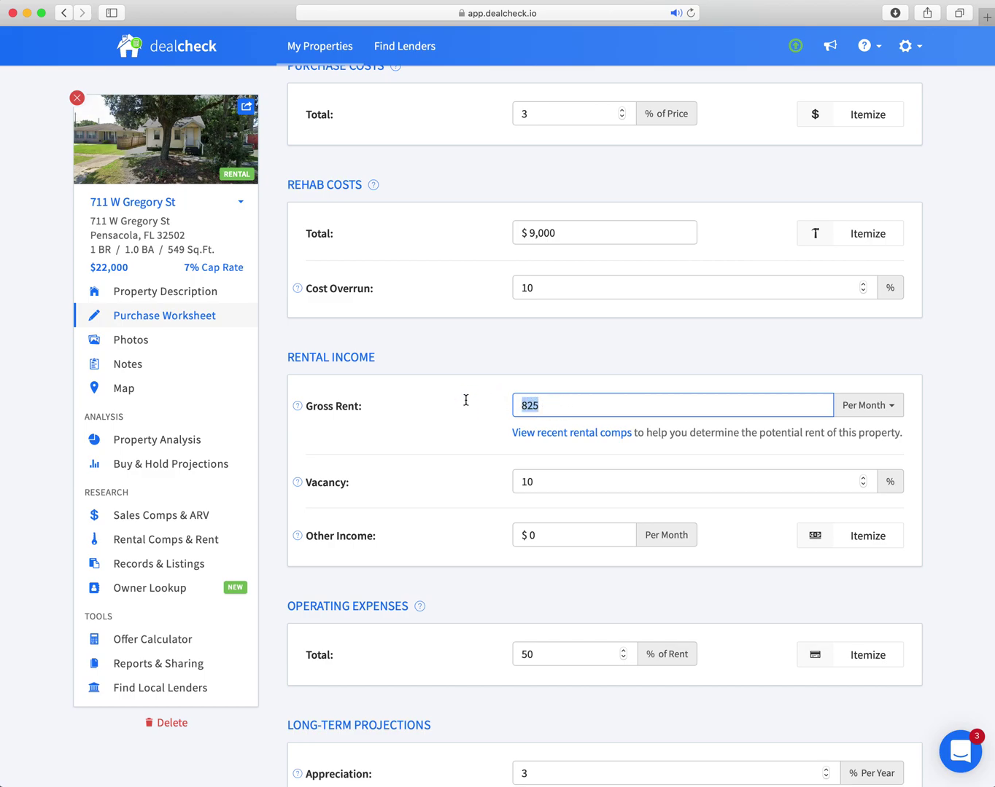
type("65")
scroll(549, 386, "up", 10)
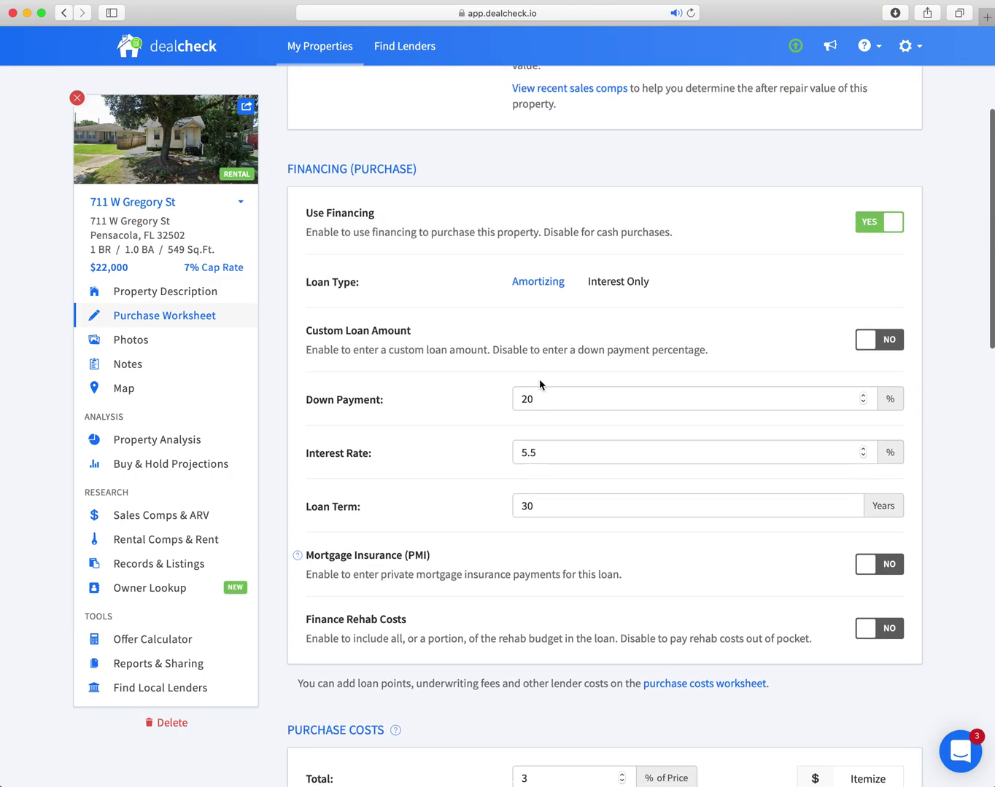
scroll(539, 384, "up", 3)
Turn off financing to make it a cash purchase.
scroll(540, 380, "down", 1)
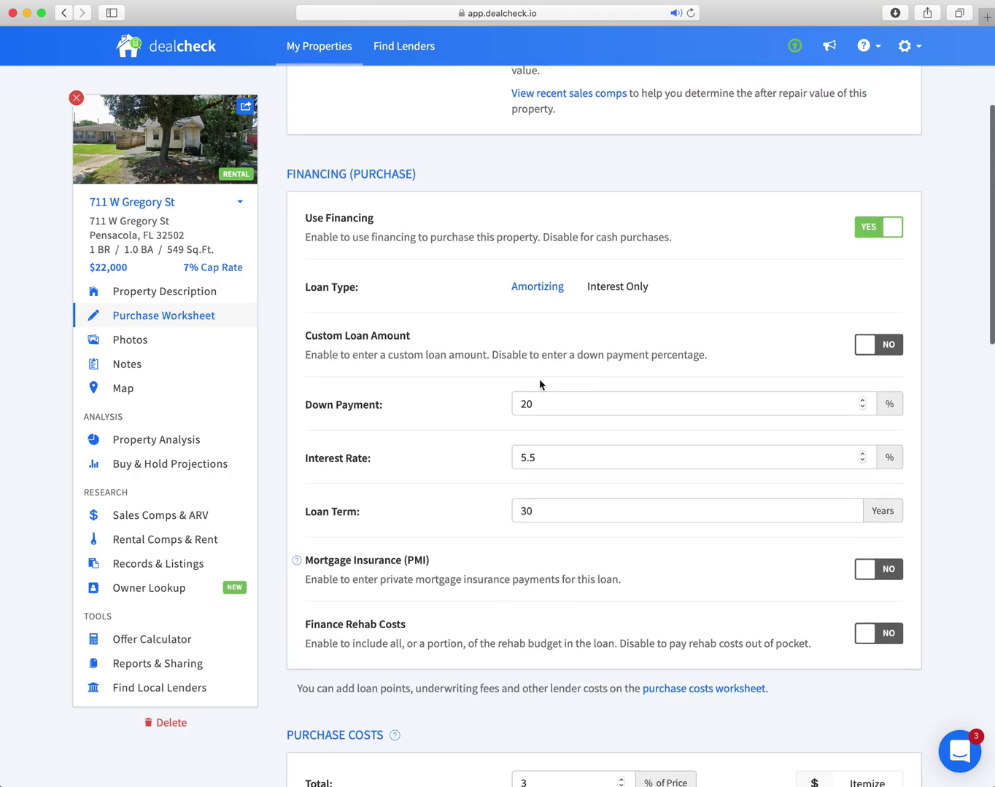
scroll(539, 381, "down", 1)
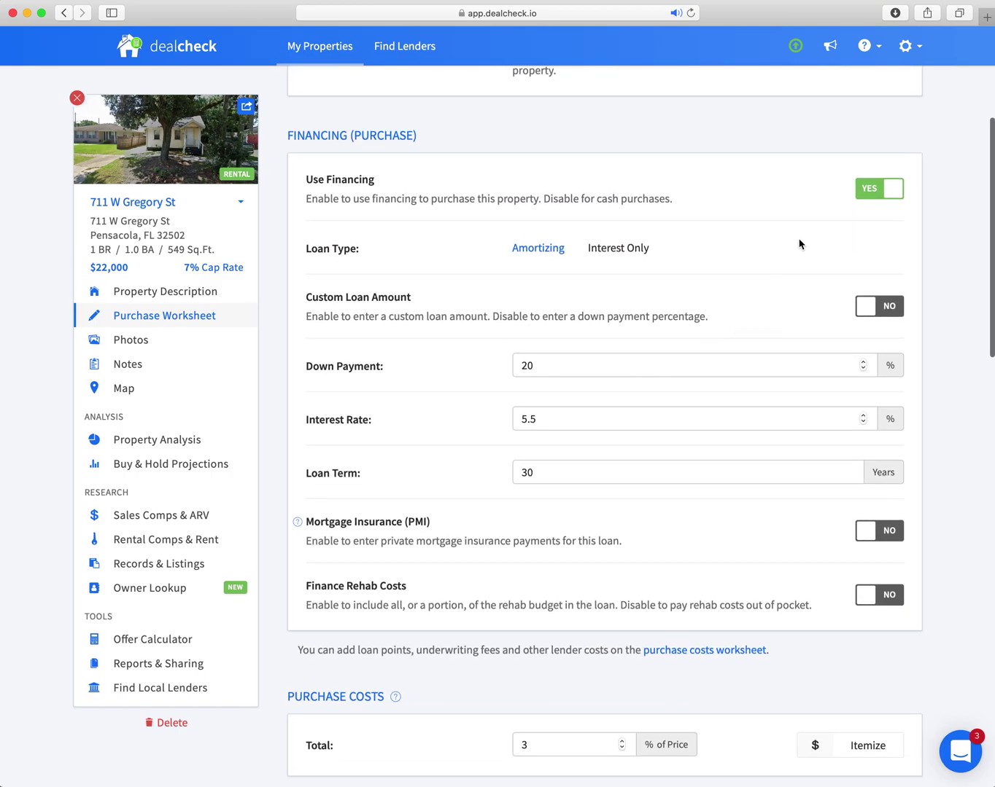
left_click(873, 192)
scroll(685, 228, "up", 4)
Toggle financing back on and then off again, keeping the cash purchase.
scroll(630, 374, "down", 3)
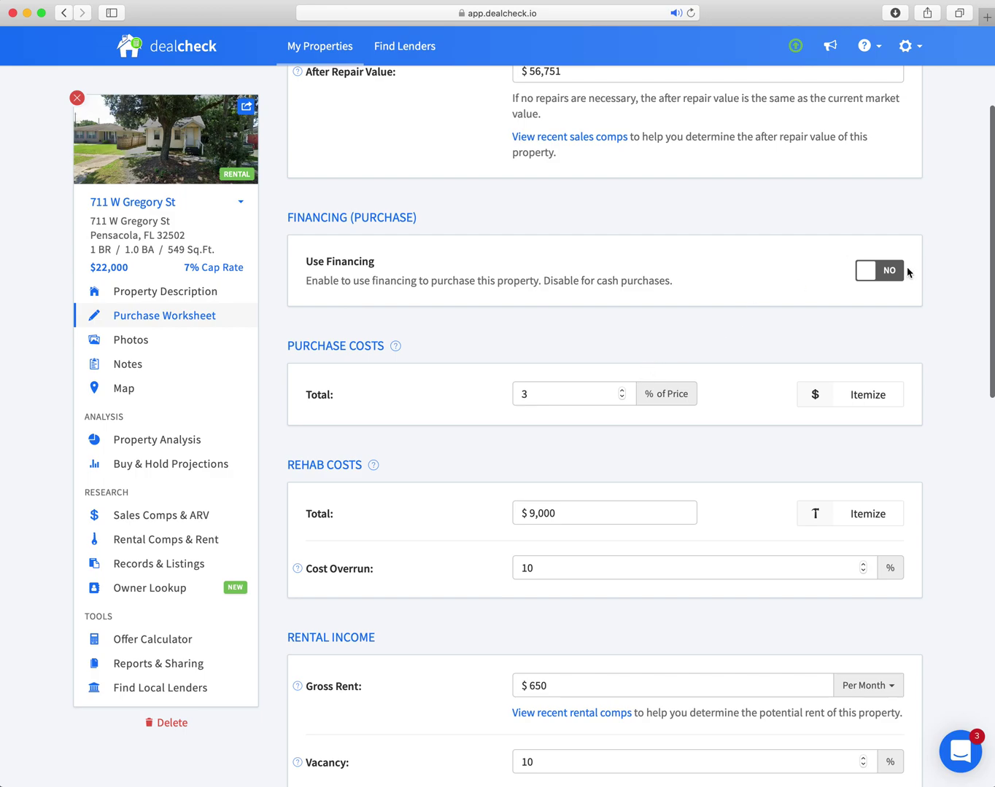
left_click(905, 271)
scroll(768, 287, "down", 2)
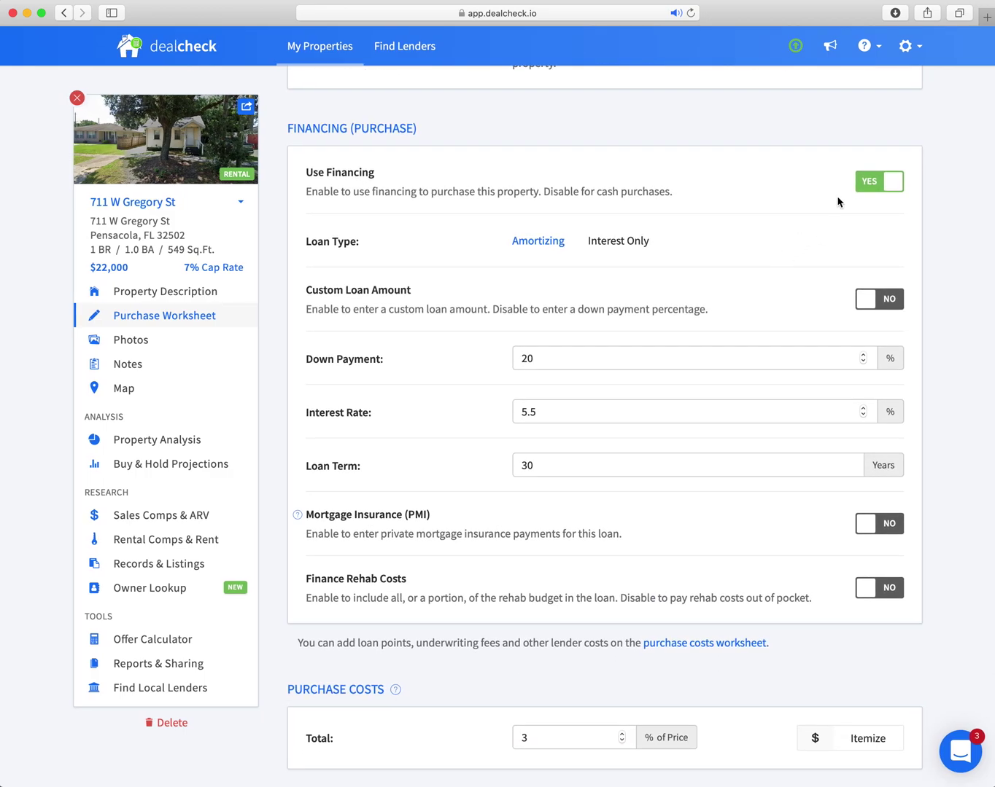
left_click(879, 183)
Set operating expenses to 40% of rent.
scroll(767, 222, "down", 3)
scroll(767, 225, "down", 7)
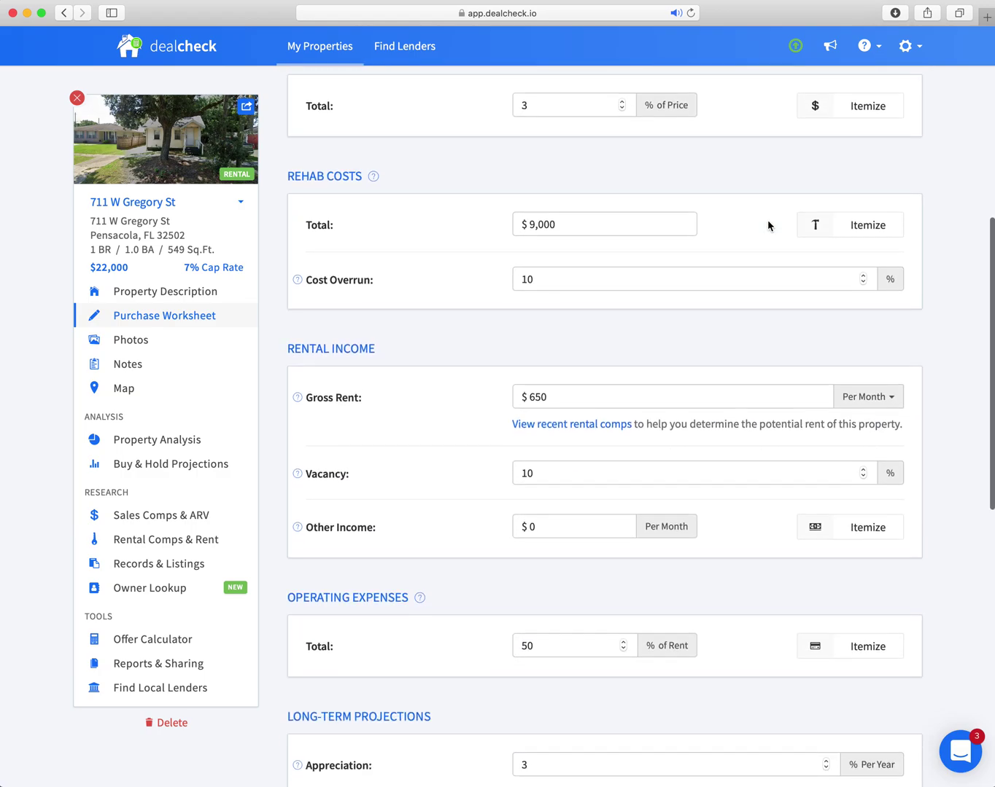
scroll(764, 230, "down", 3)
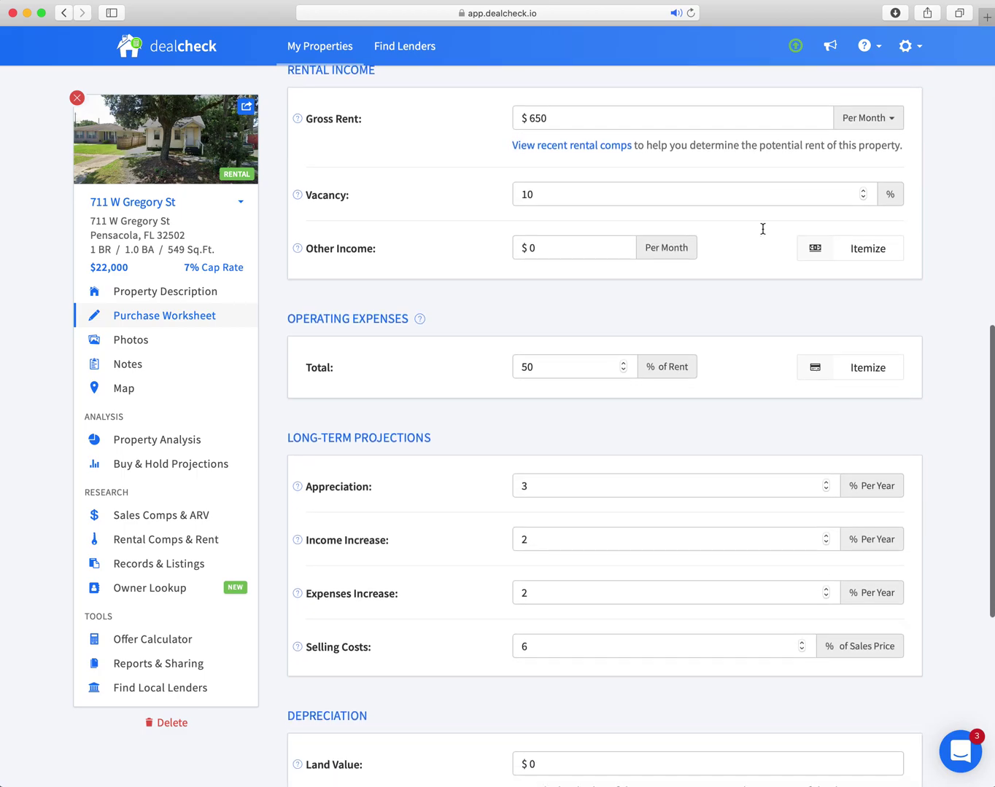
left_click(543, 289)
type("40")
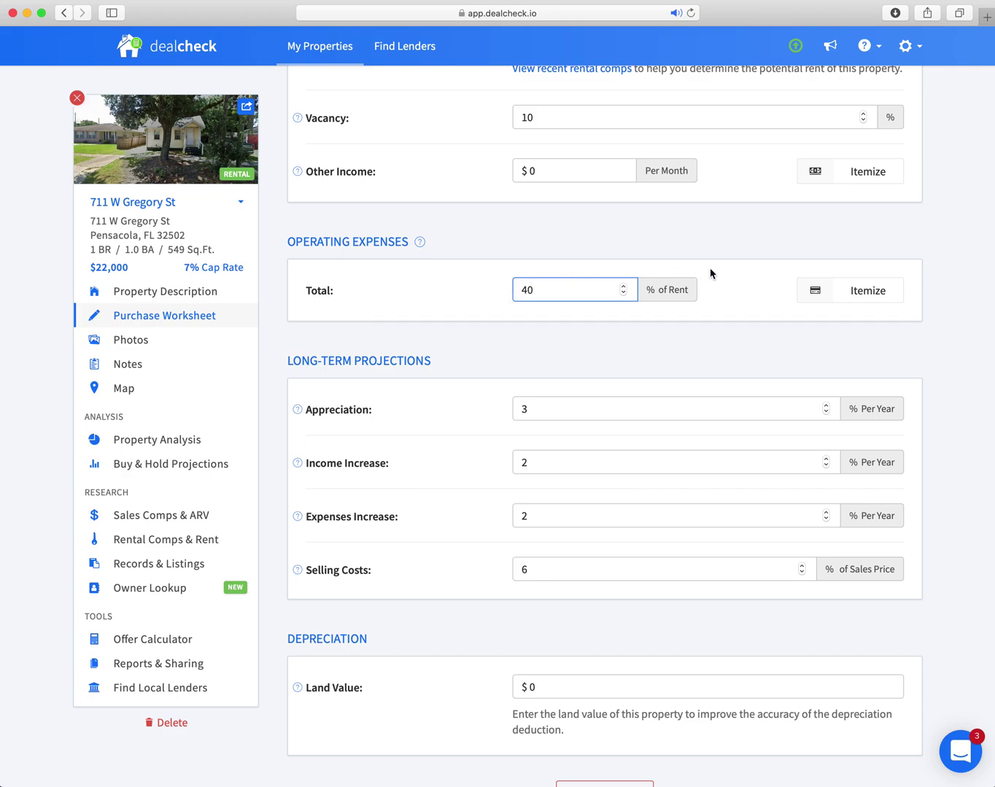
Review the projection assumptions: 3% appreciation and 6% selling costs.
scroll(713, 274, "down", 1)
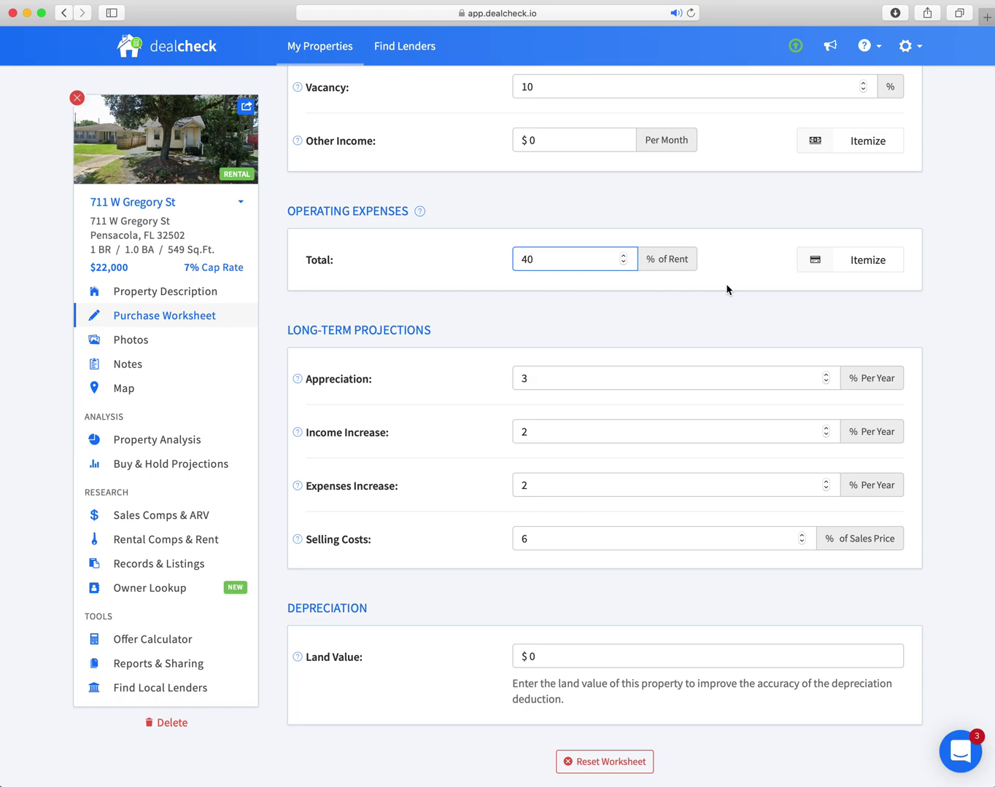
scroll(726, 289, "down", 5)
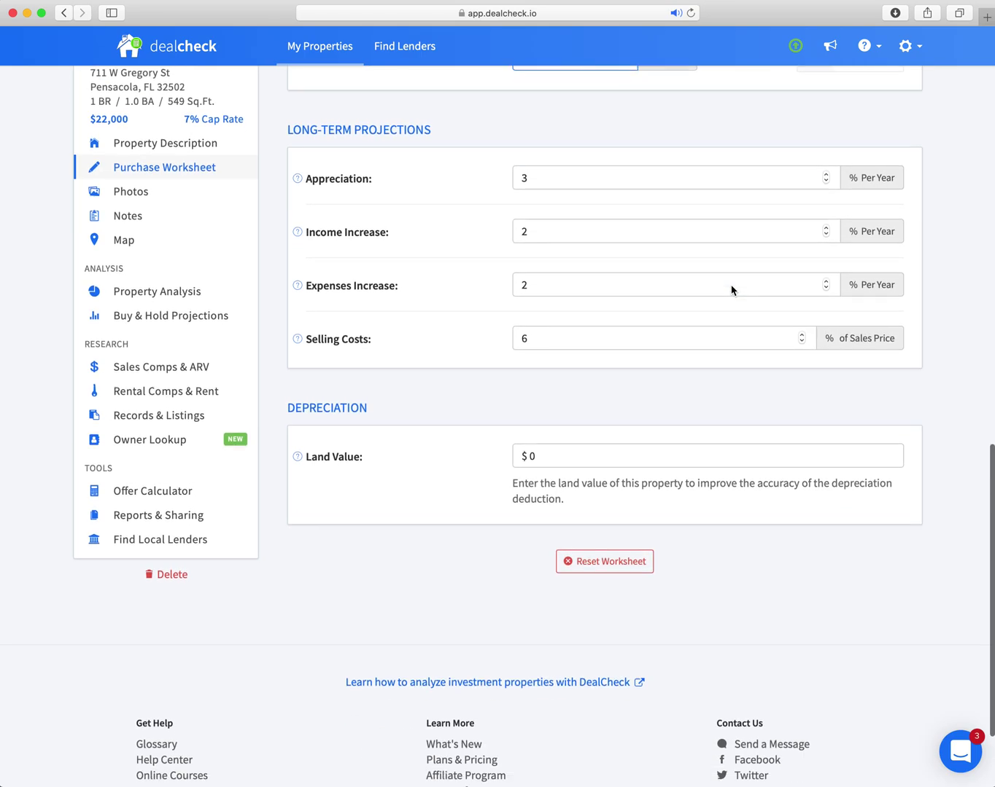
scroll(732, 290, "down", 1)
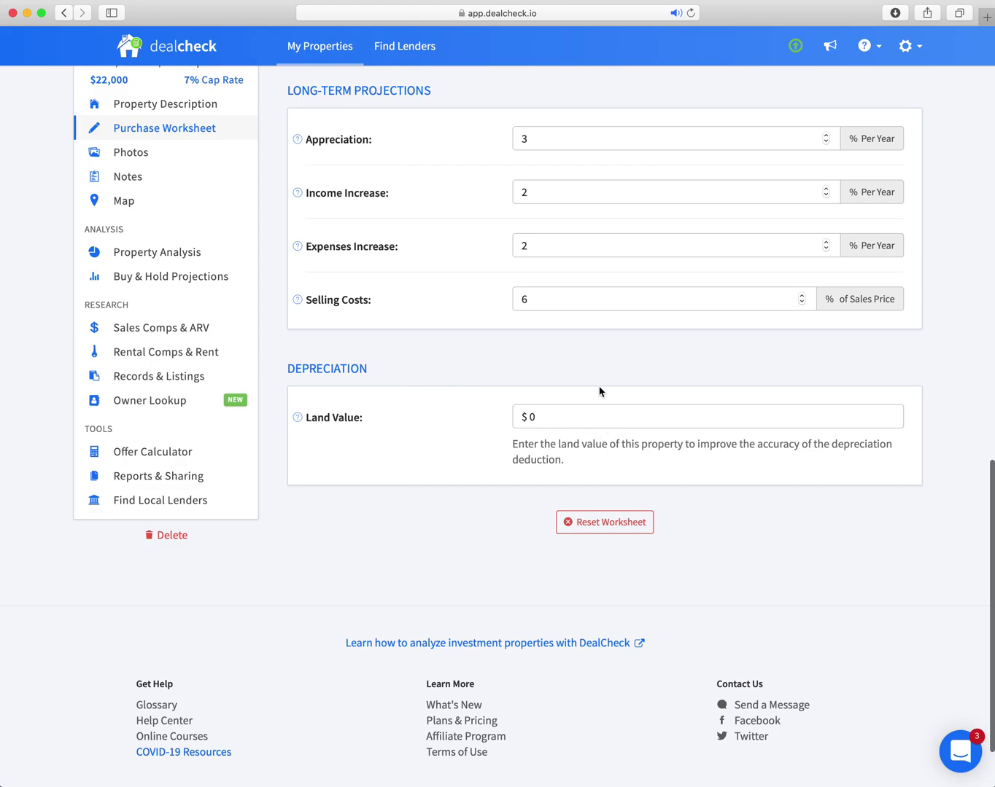
scroll(598, 392, "up", 2)
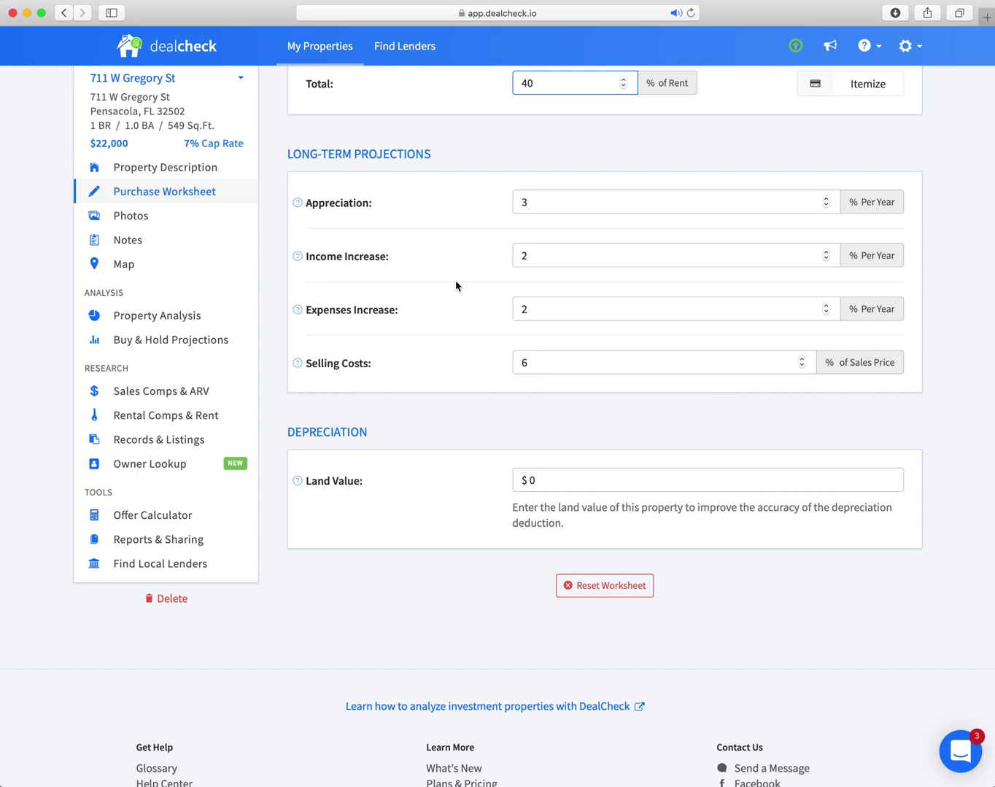
scroll(455, 279, "up", 5)
scroll(459, 284, "down", 6)
scroll(462, 285, "up", 12)
scroll(462, 284, "up", 3)
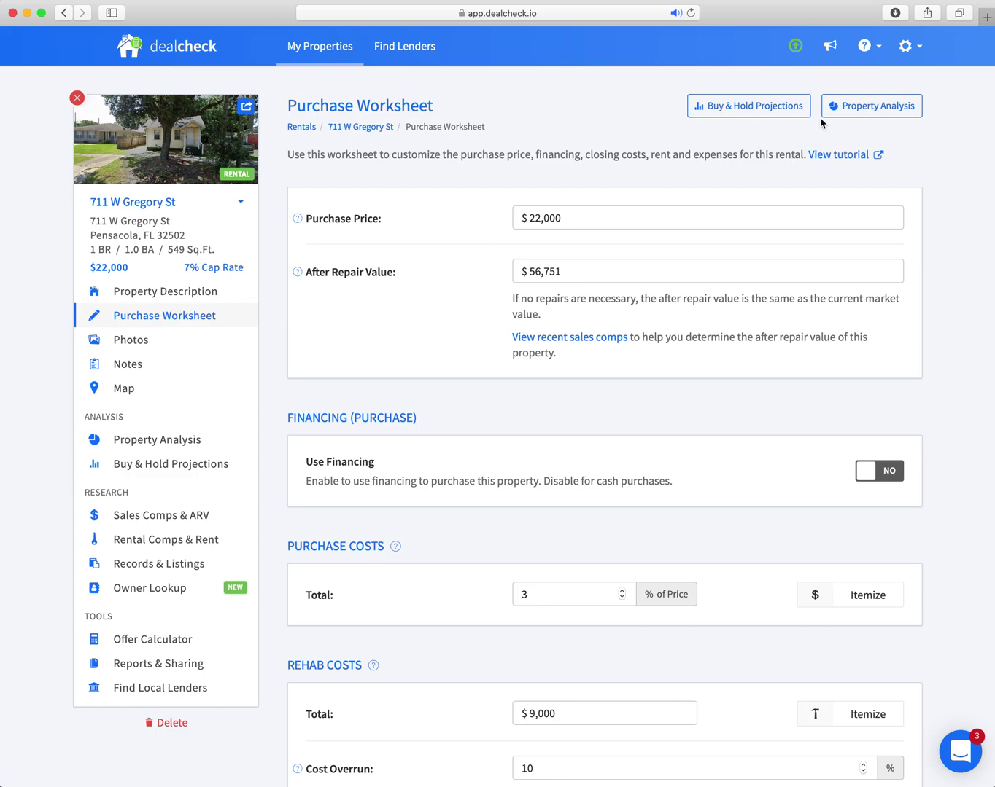
left_click(736, 109)
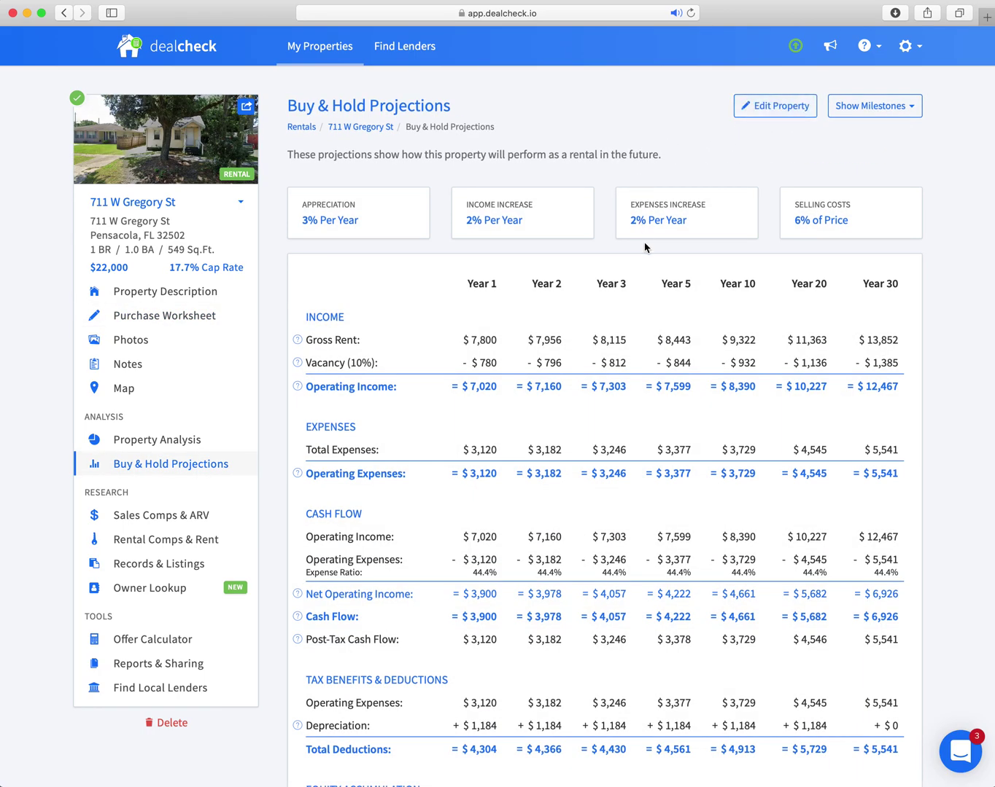
scroll(641, 249, "down", 4)
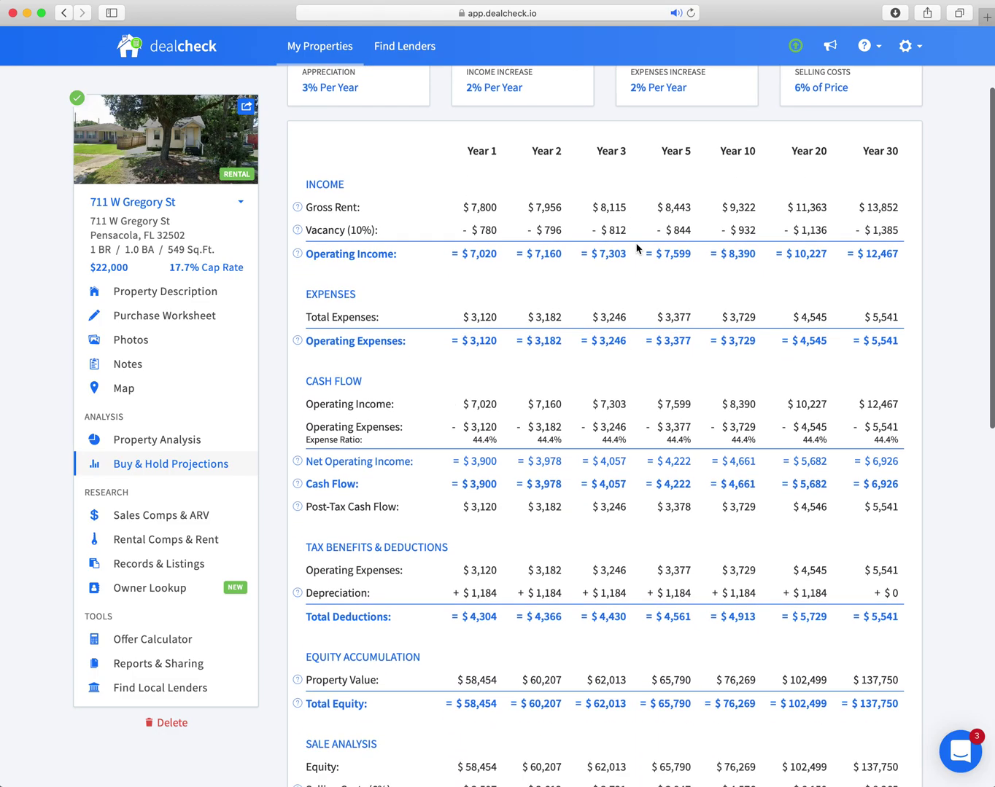
scroll(627, 243, "down", 1)
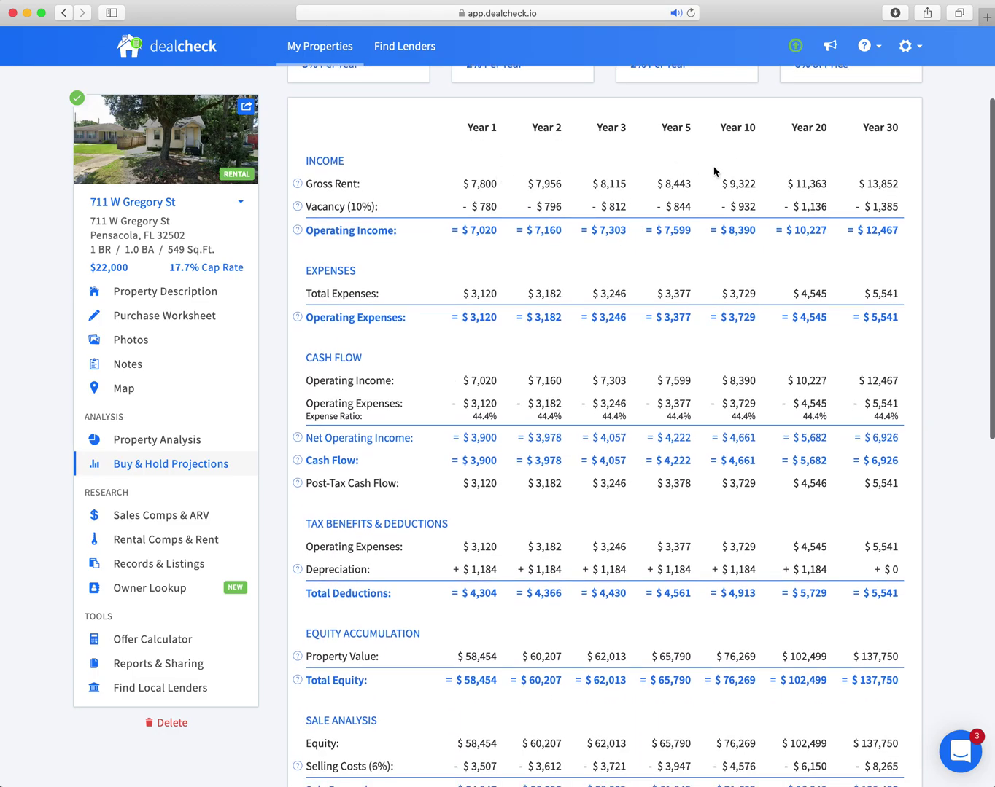
scroll(713, 171, "down", 3)
scroll(714, 172, "down", 5)
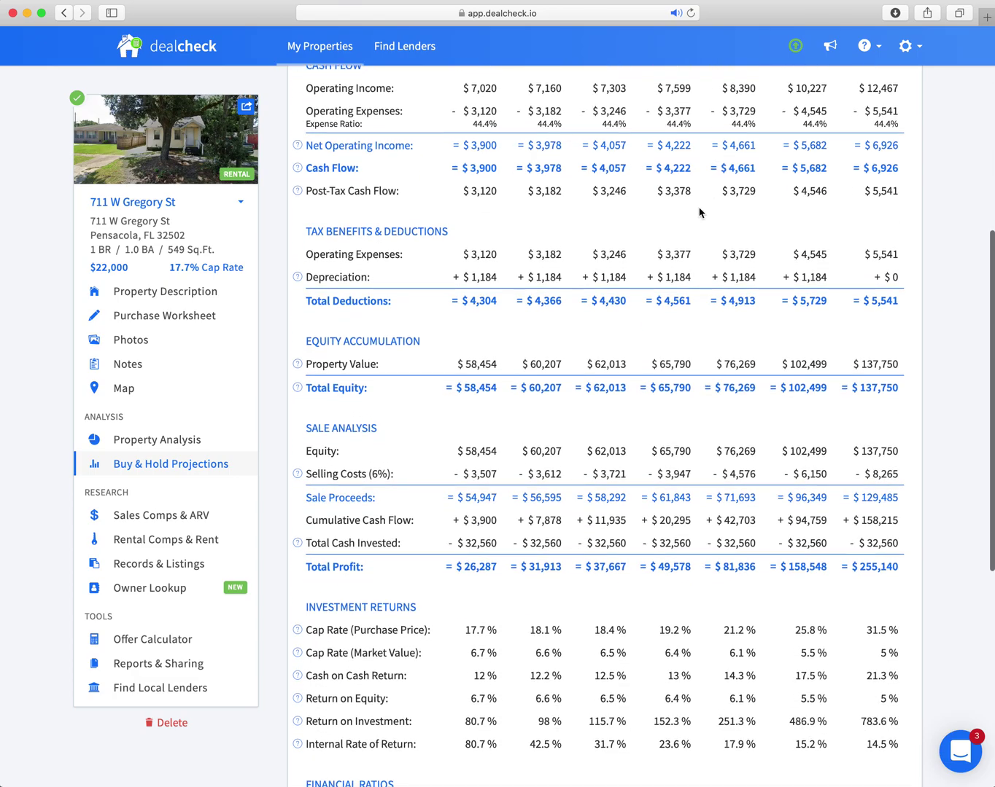
scroll(493, 195, "up", 4)
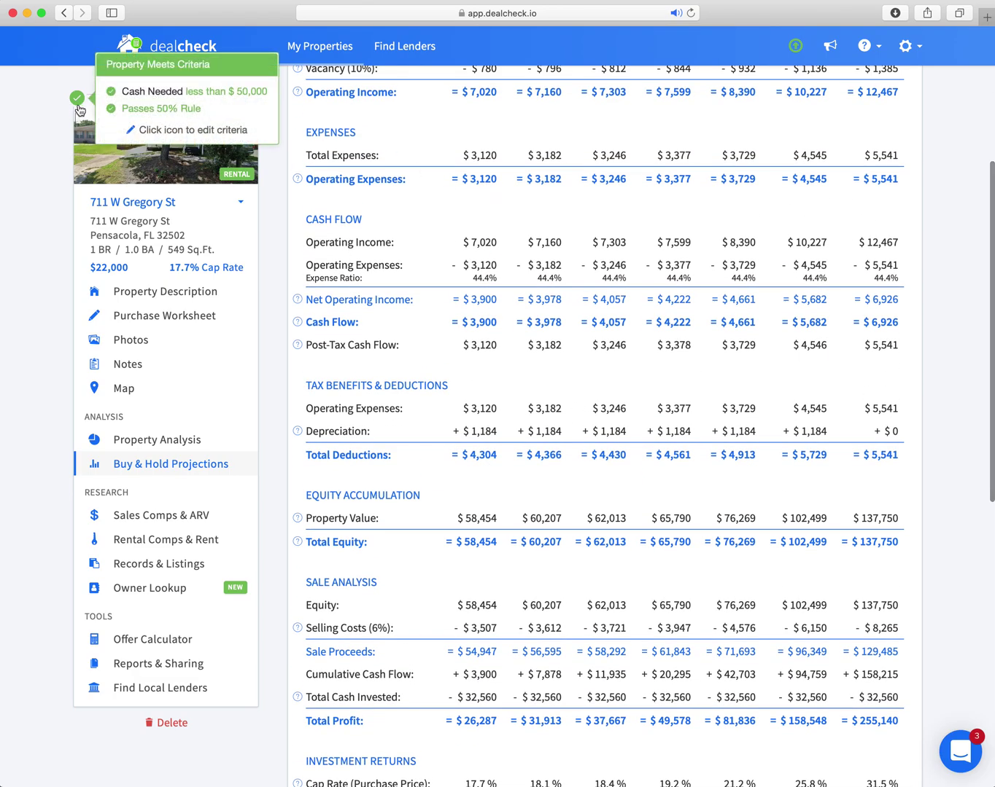
mouse_move(78, 101)
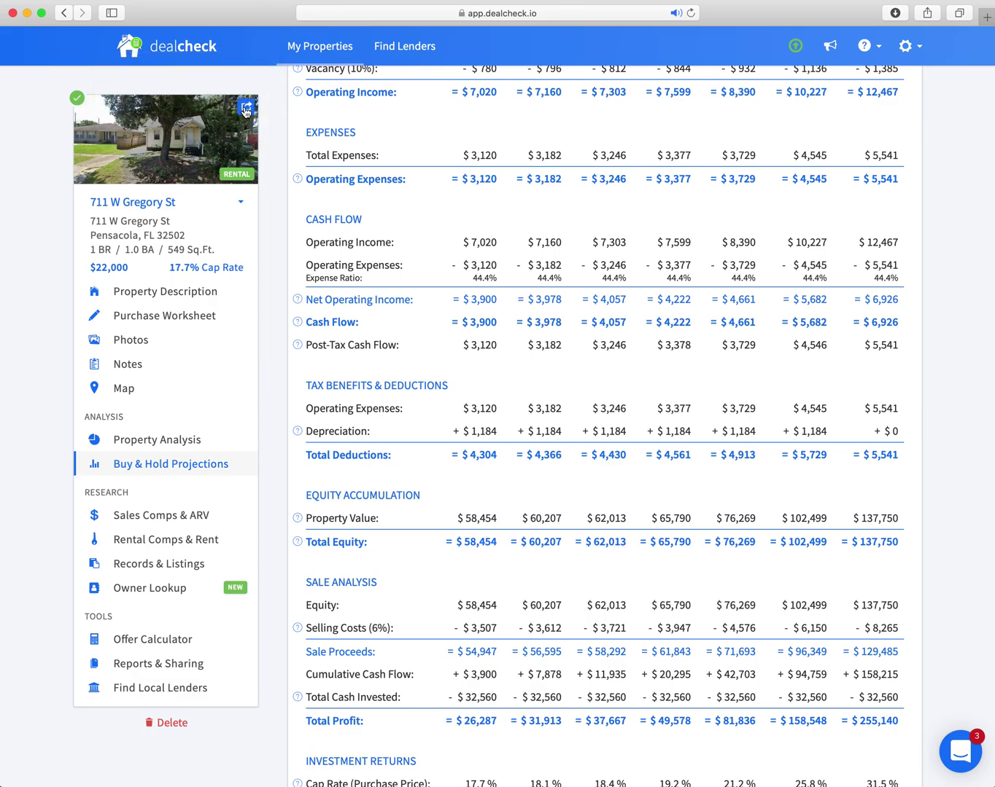
scroll(515, 153, "up", 1)
scroll(516, 153, "up", 5)
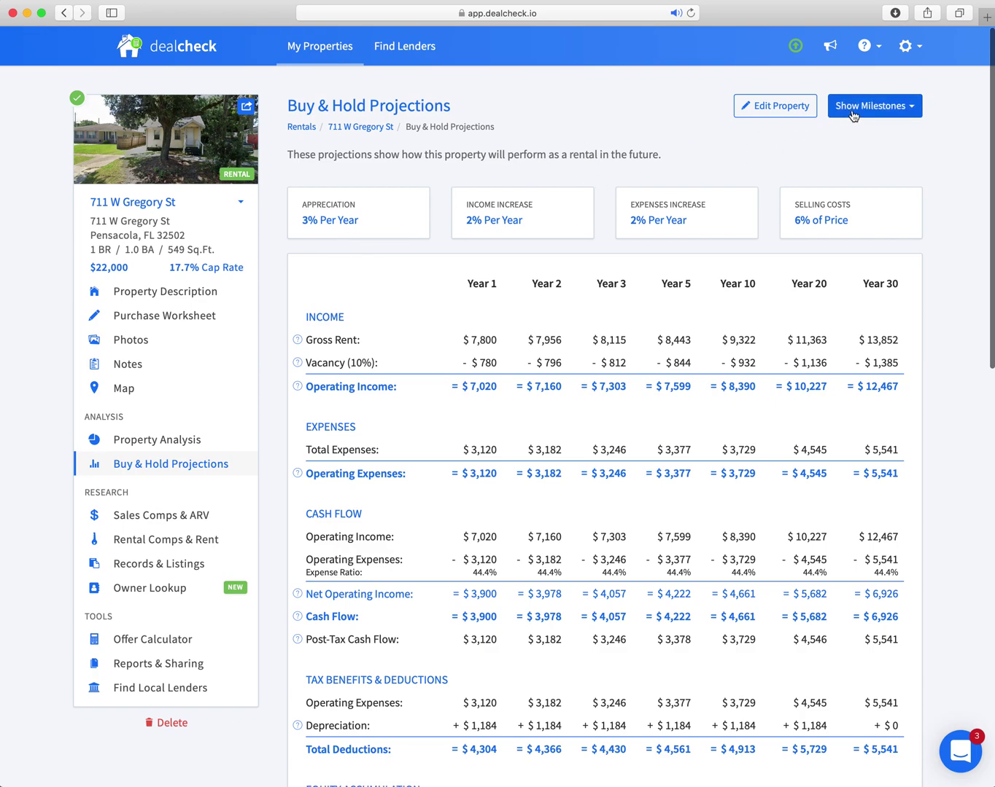
left_click(341, 129)
scroll(591, 160, "down", 5)
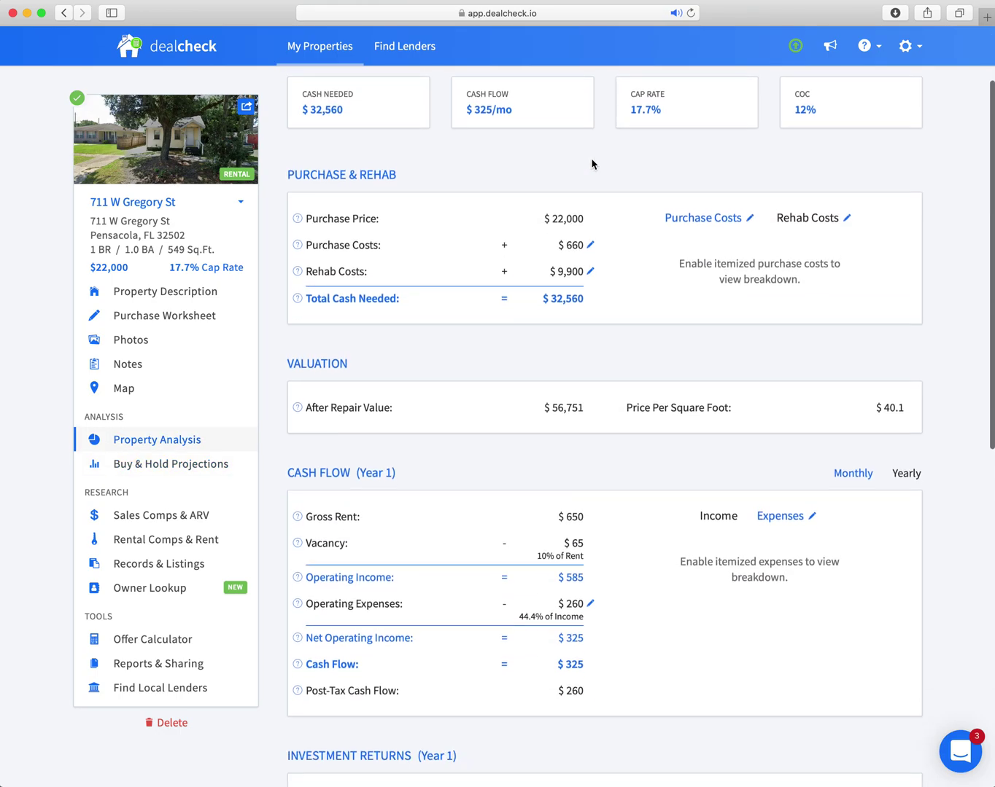
scroll(592, 162, "down", 5)
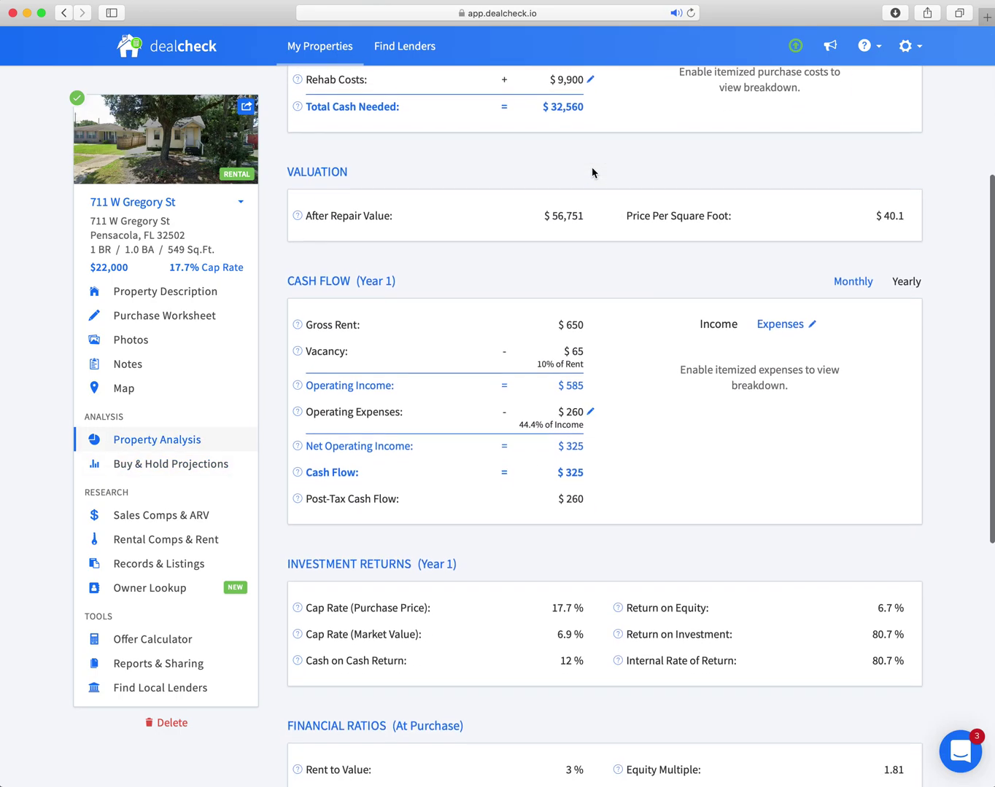
scroll(515, 315, "down", 3)
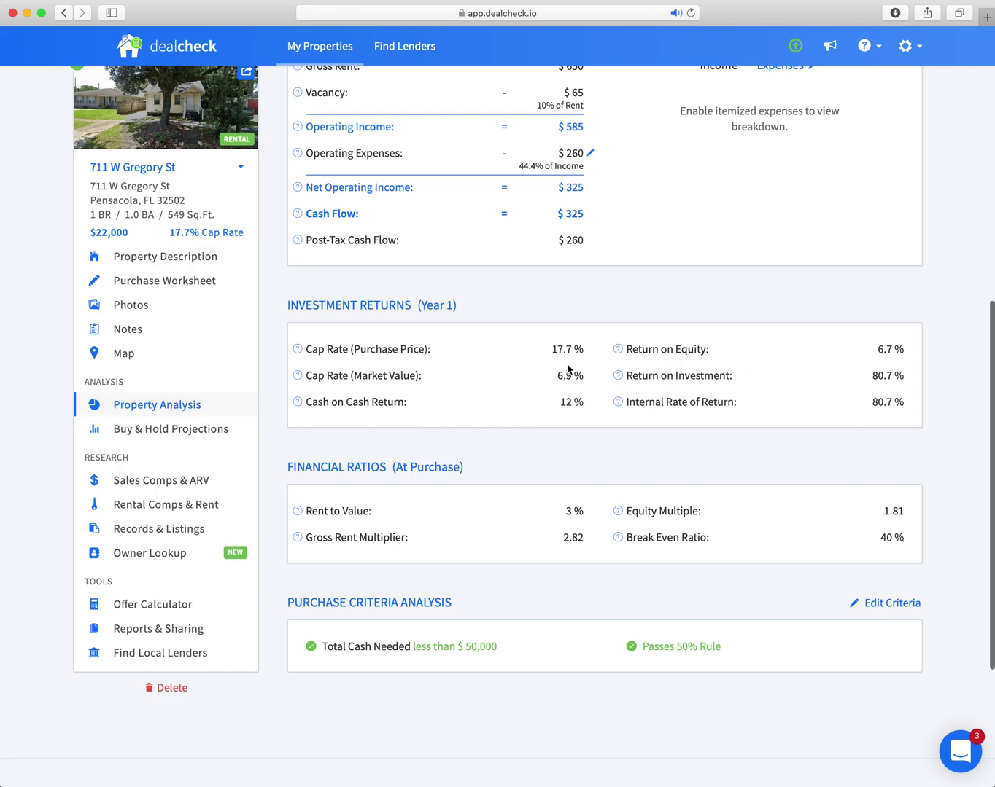
scroll(532, 367, "down", 3)
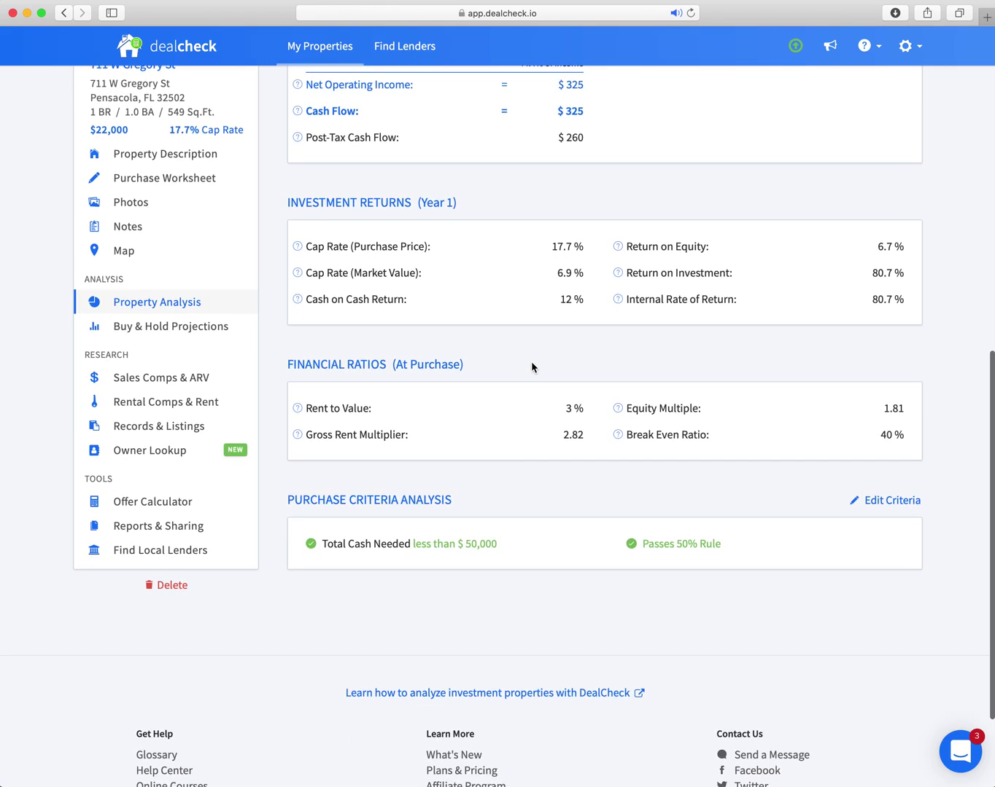
scroll(533, 368, "down", 1)
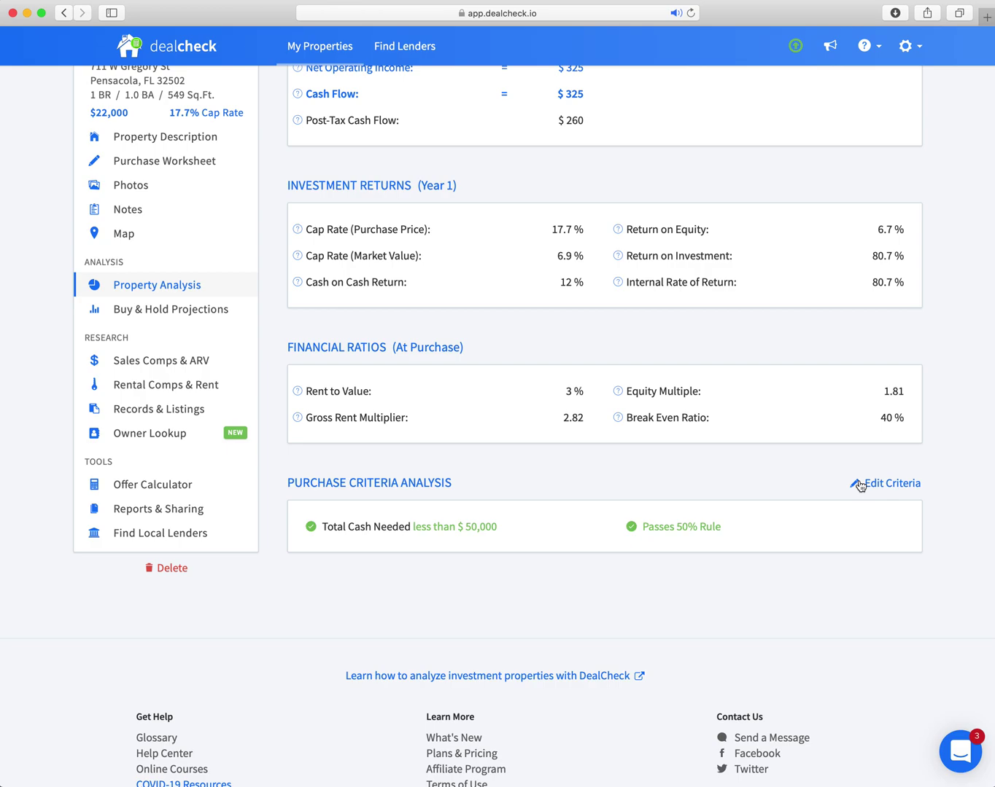
scroll(859, 486, "up", 3)
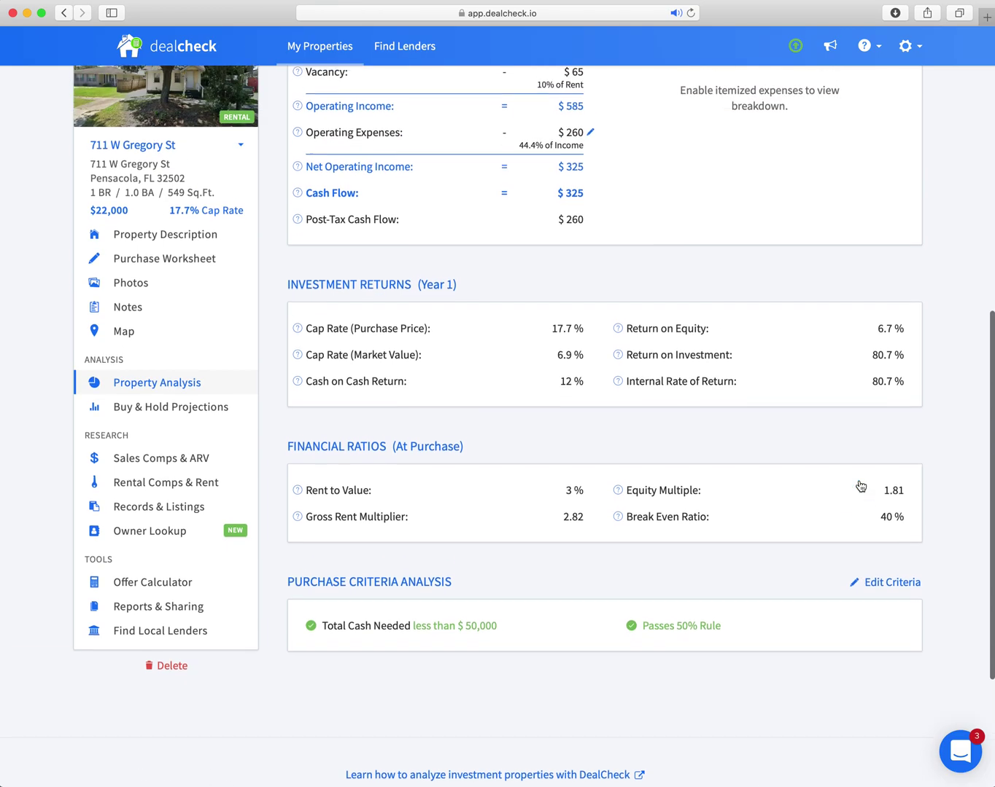
Edit the rental purchase criteria to drop the 50% Rule requirement.
left_click(877, 584)
scroll(517, 433, "down", 2)
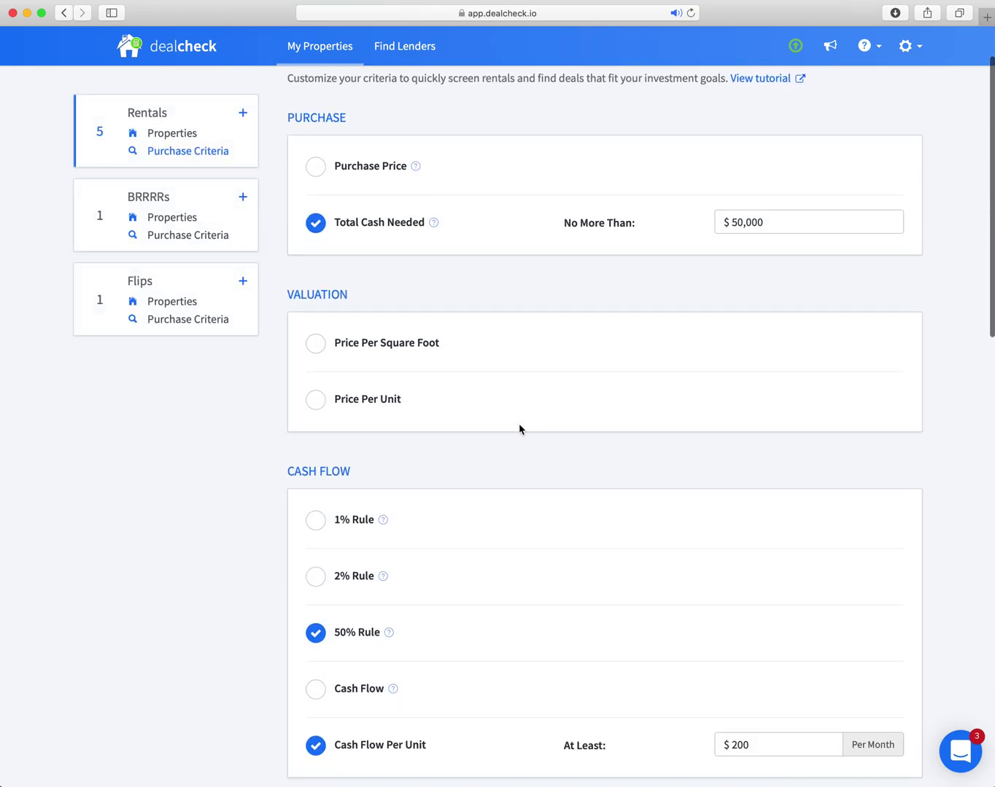
scroll(406, 422, "down", 5)
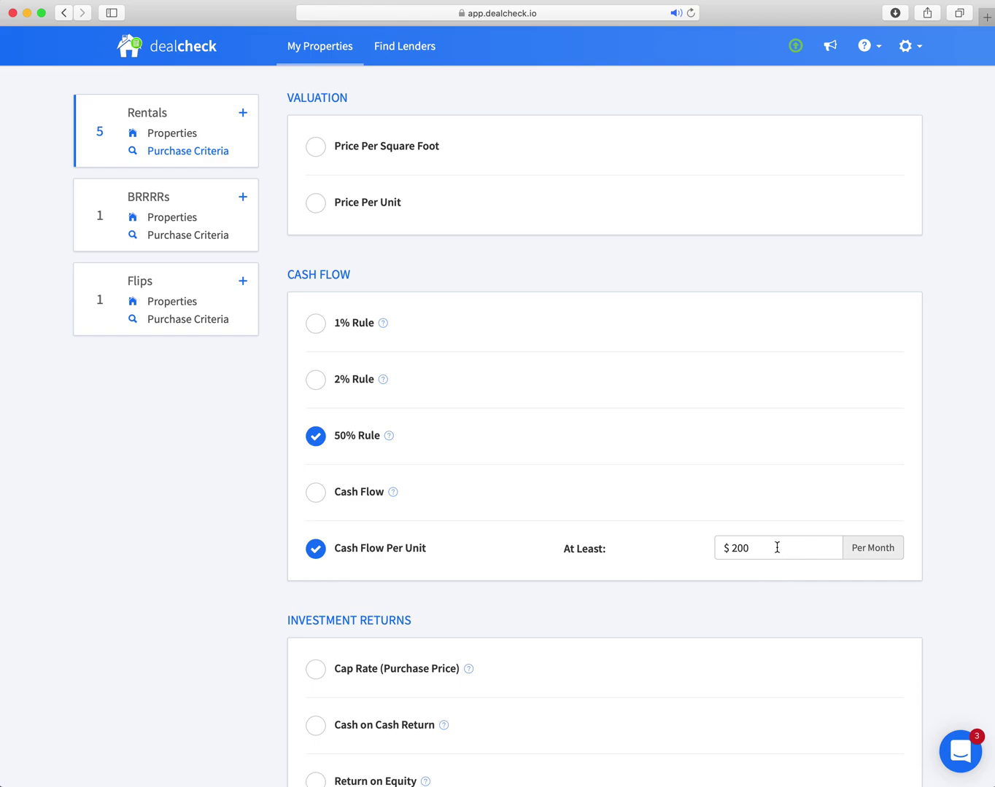
scroll(441, 427, "down", 4)
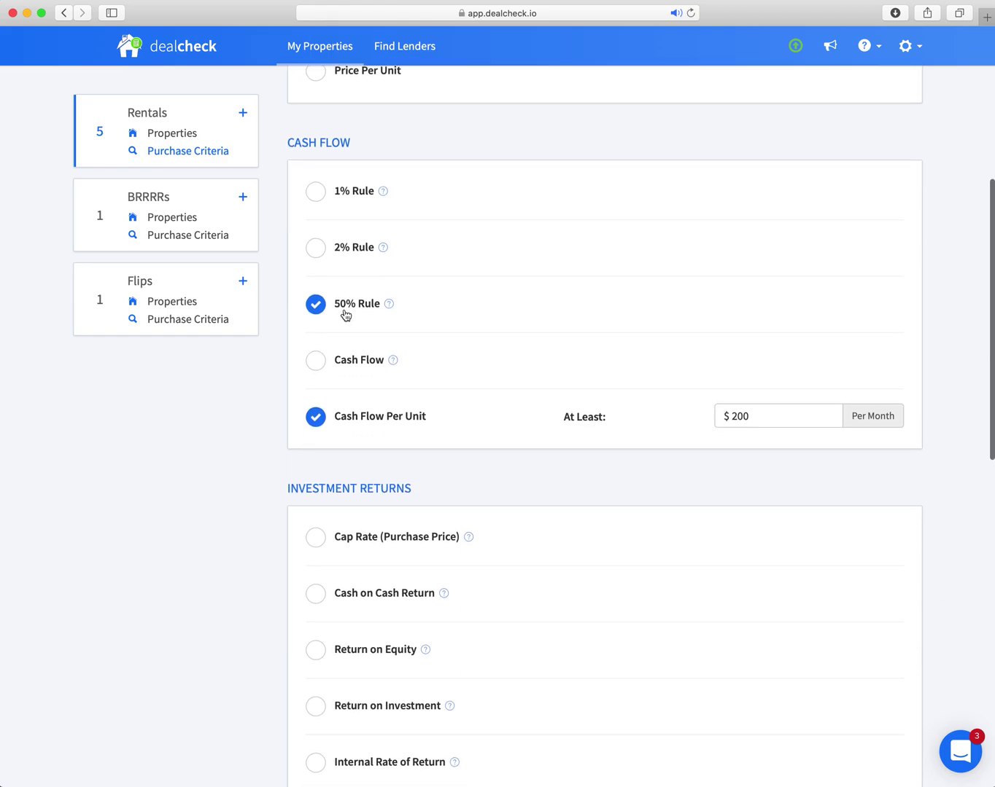
left_click(314, 307)
scroll(486, 315, "down", 5)
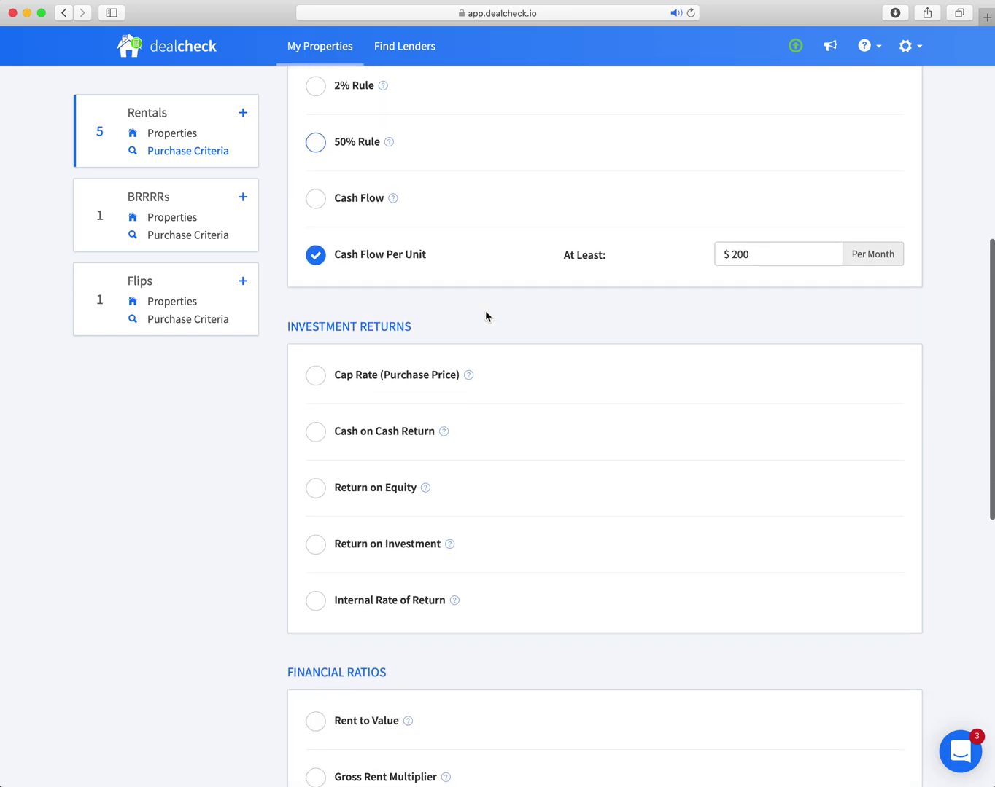
Add a minimum Cash on Cash Return criterion of 12% and review the criteria.
left_click(315, 431)
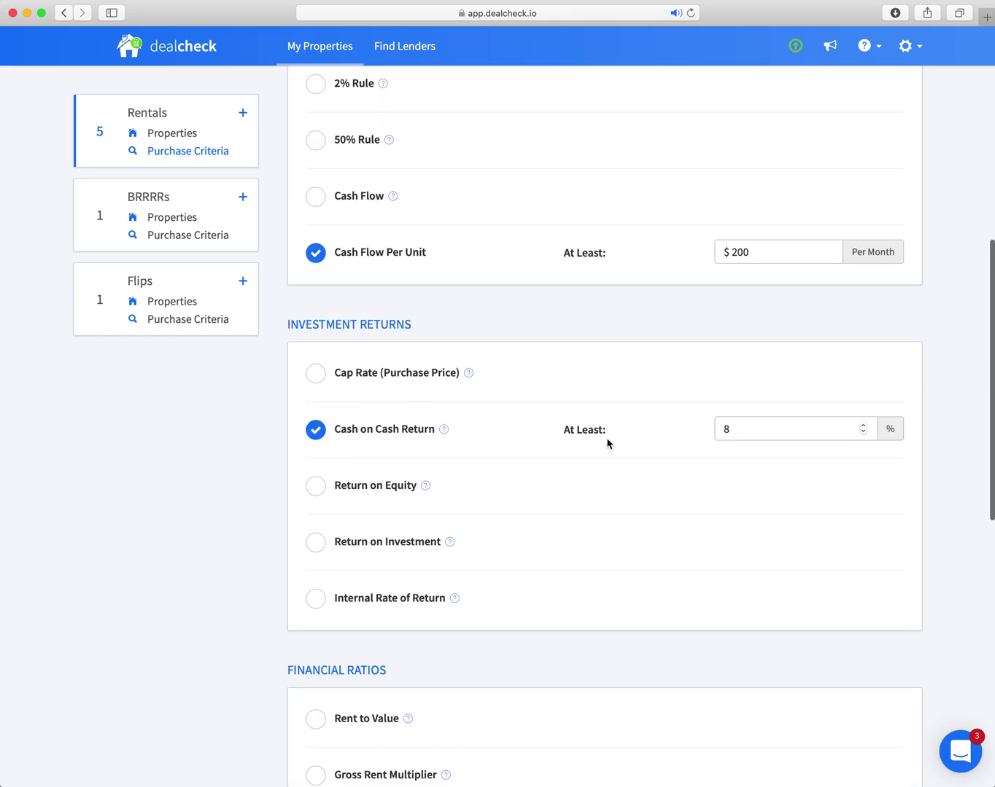
double_click(762, 429)
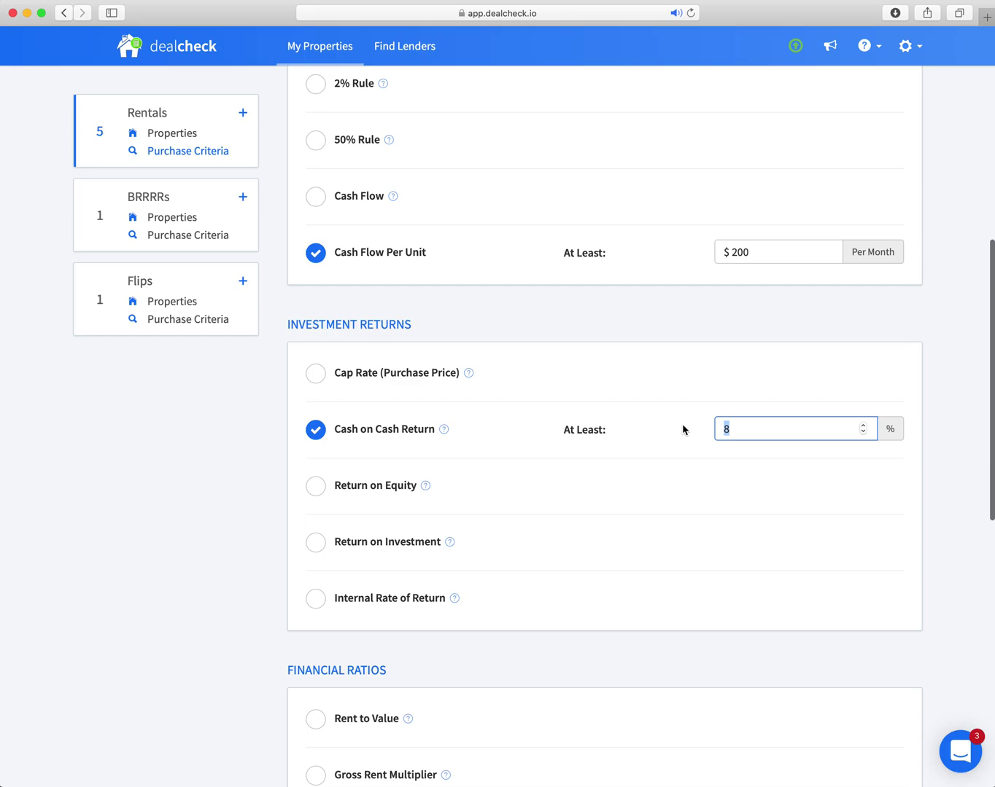
type("12")
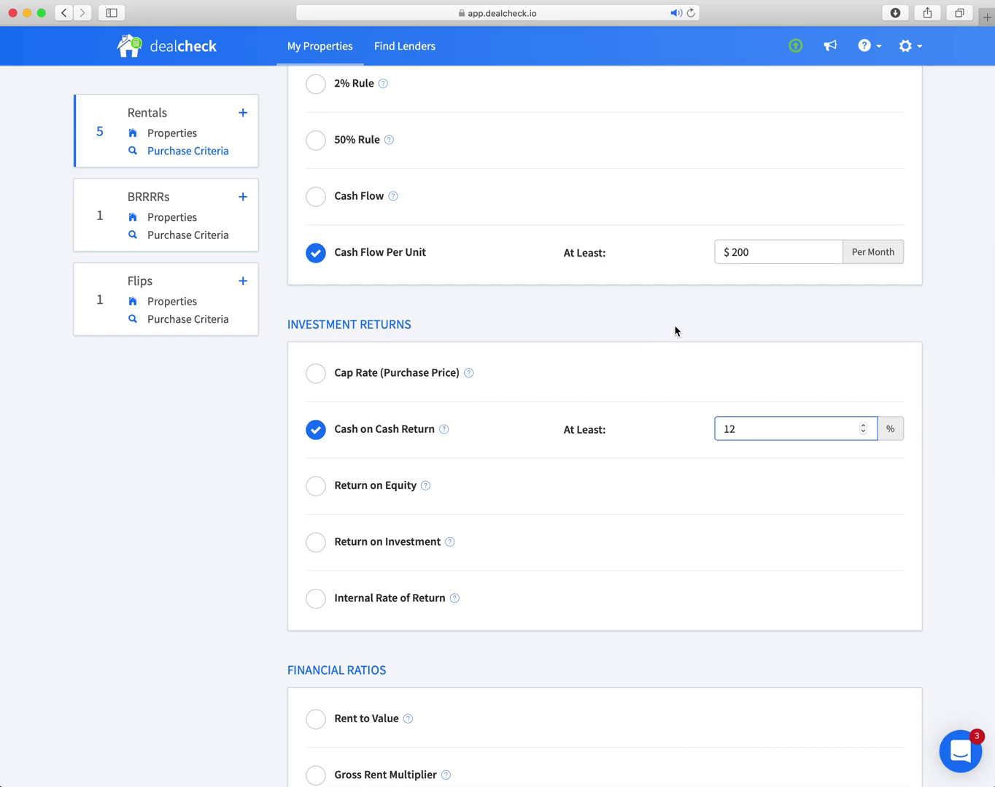
scroll(674, 331, "down", 4)
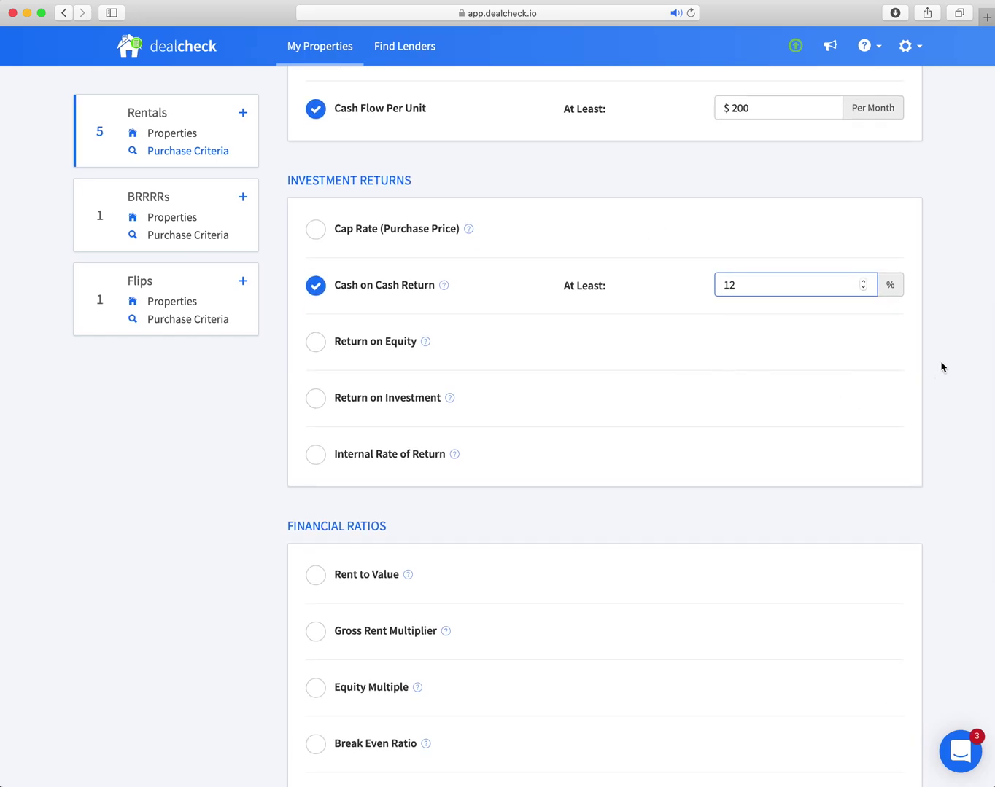
left_click(941, 364)
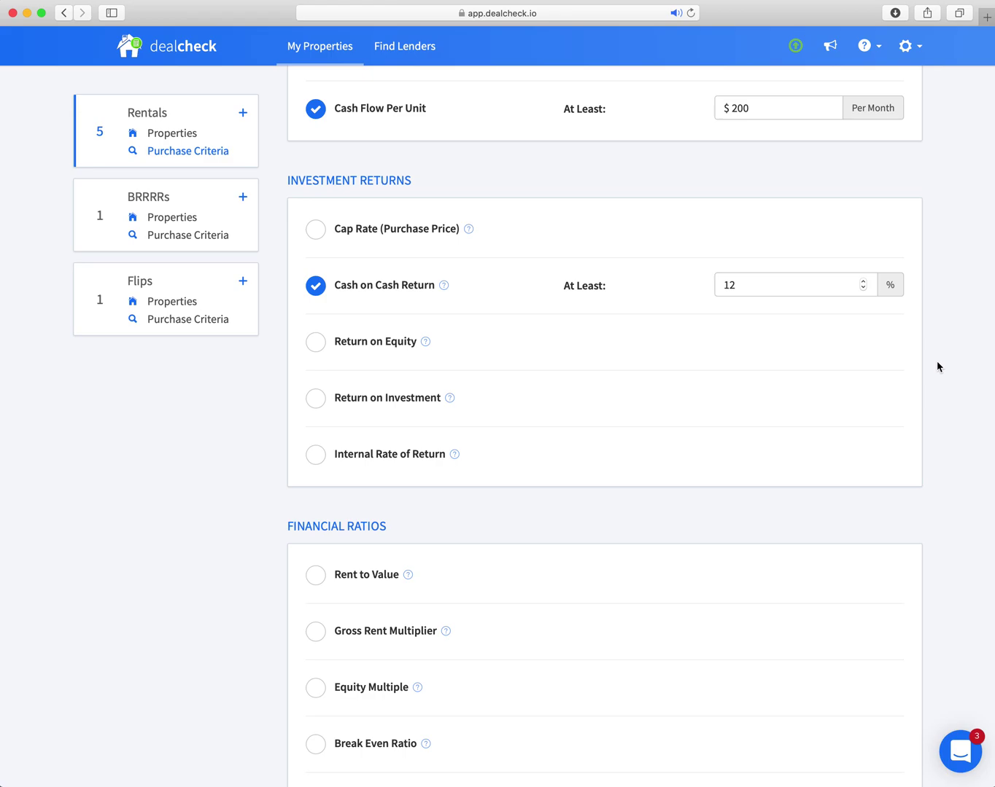
scroll(842, 423, "down", 6)
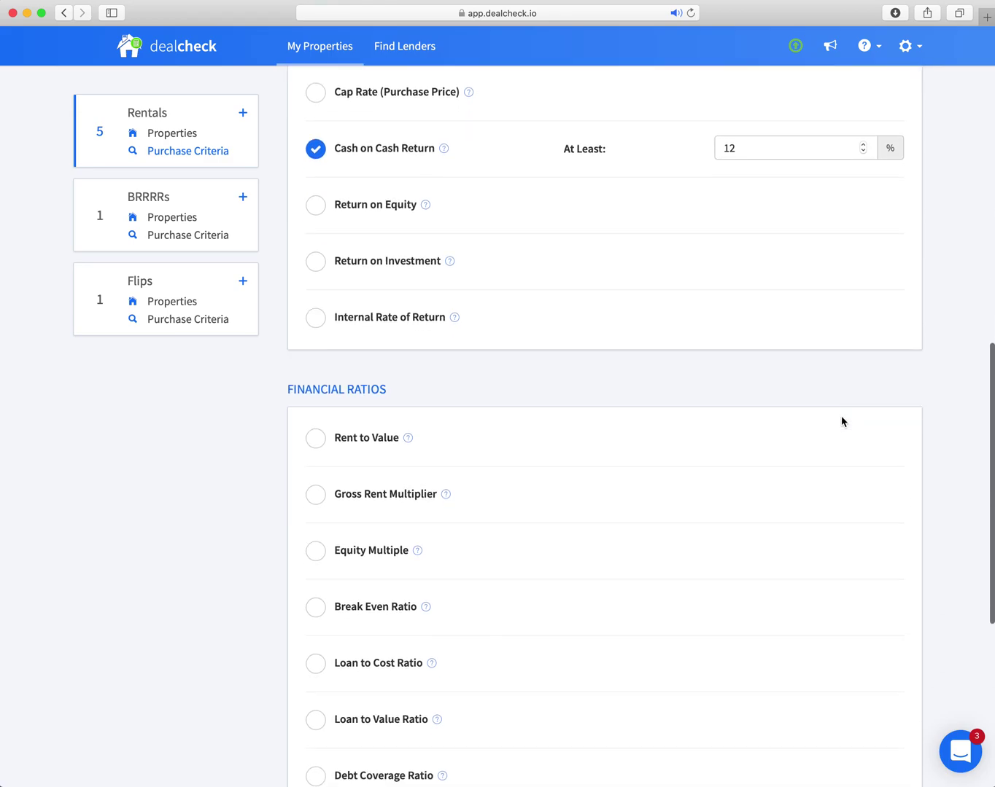
scroll(704, 374, "up", 5)
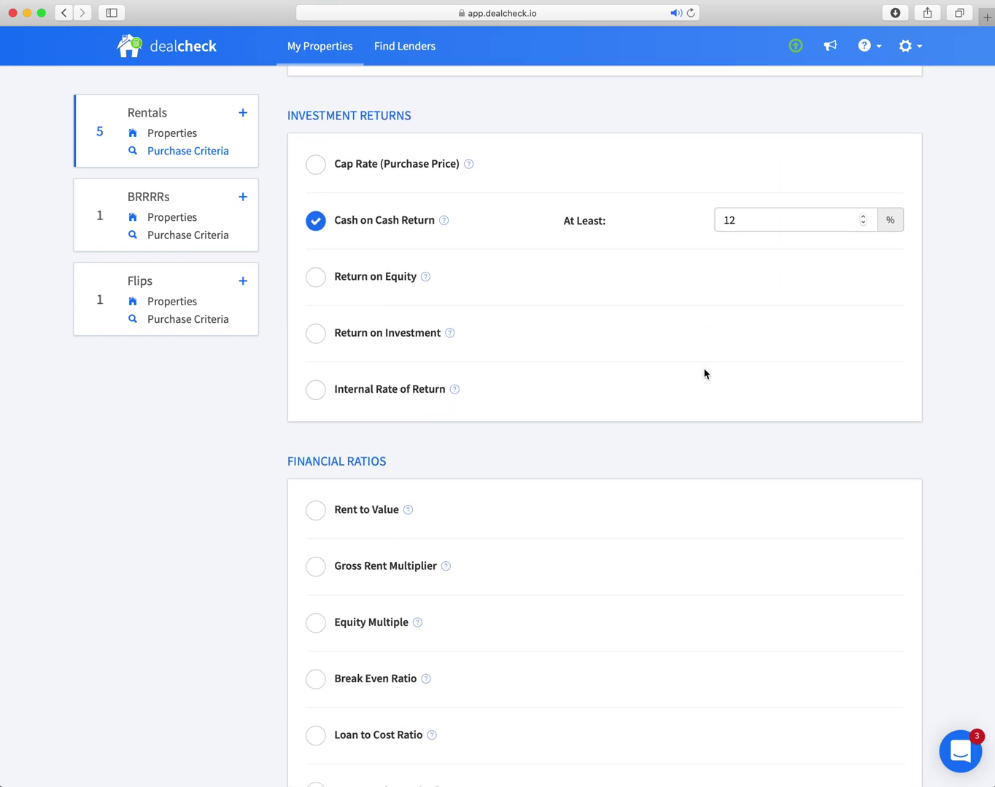
scroll(705, 373, "up", 15)
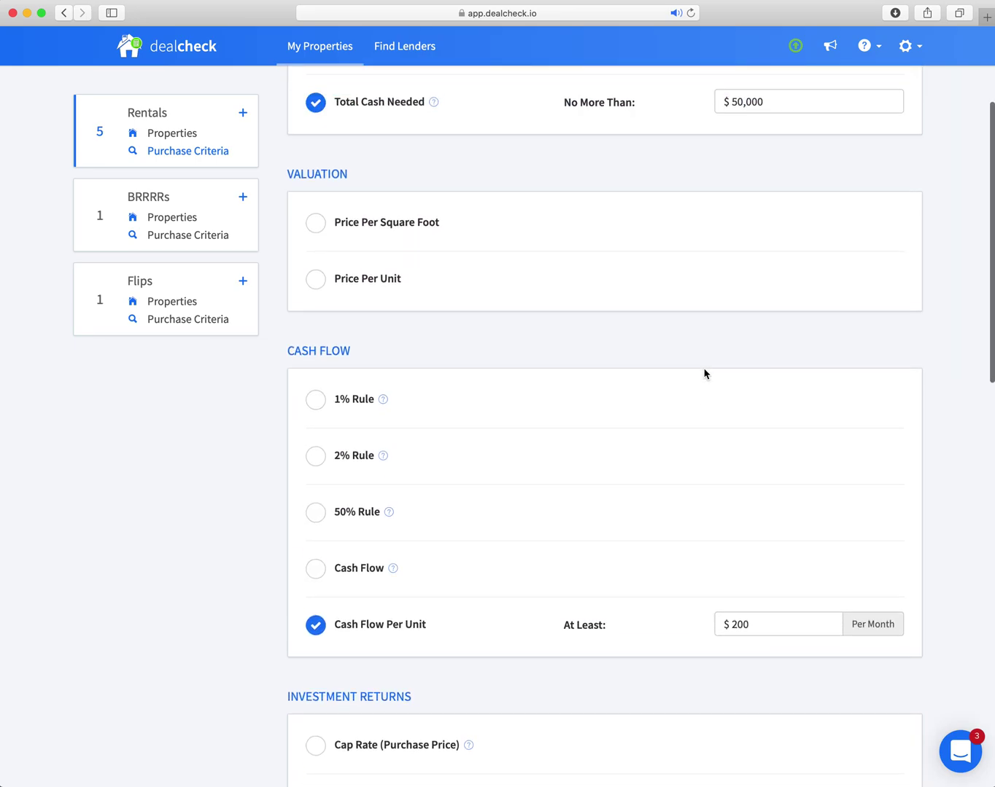
scroll(705, 373, "up", 5)
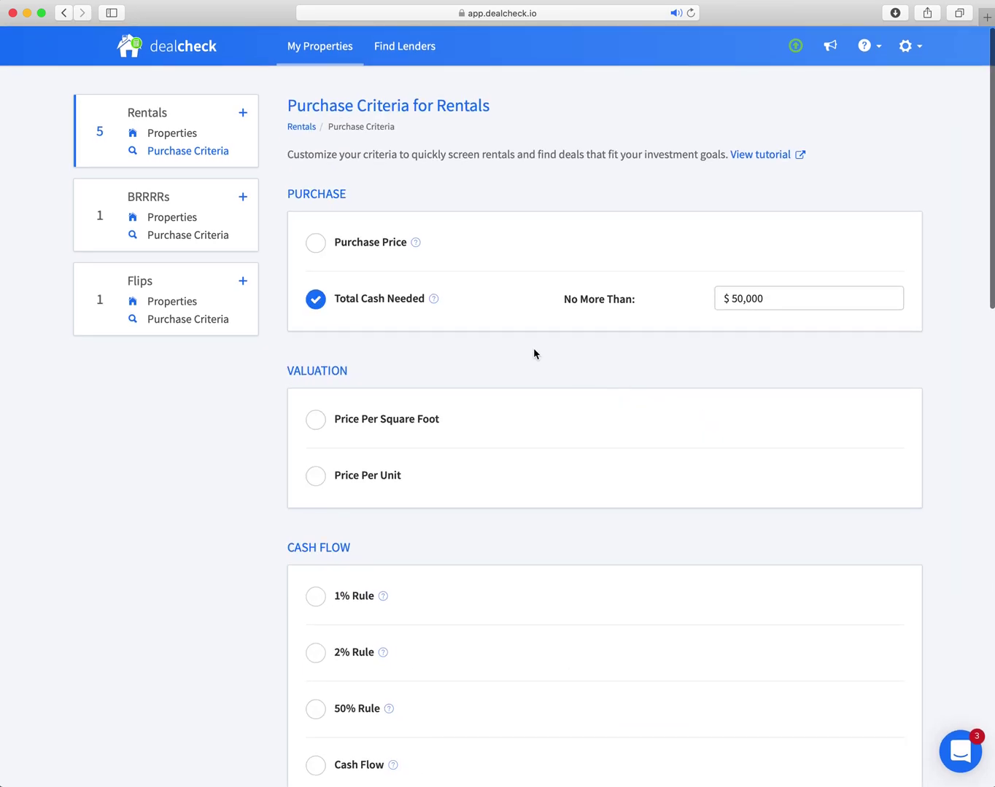
scroll(561, 352, "down", 5)
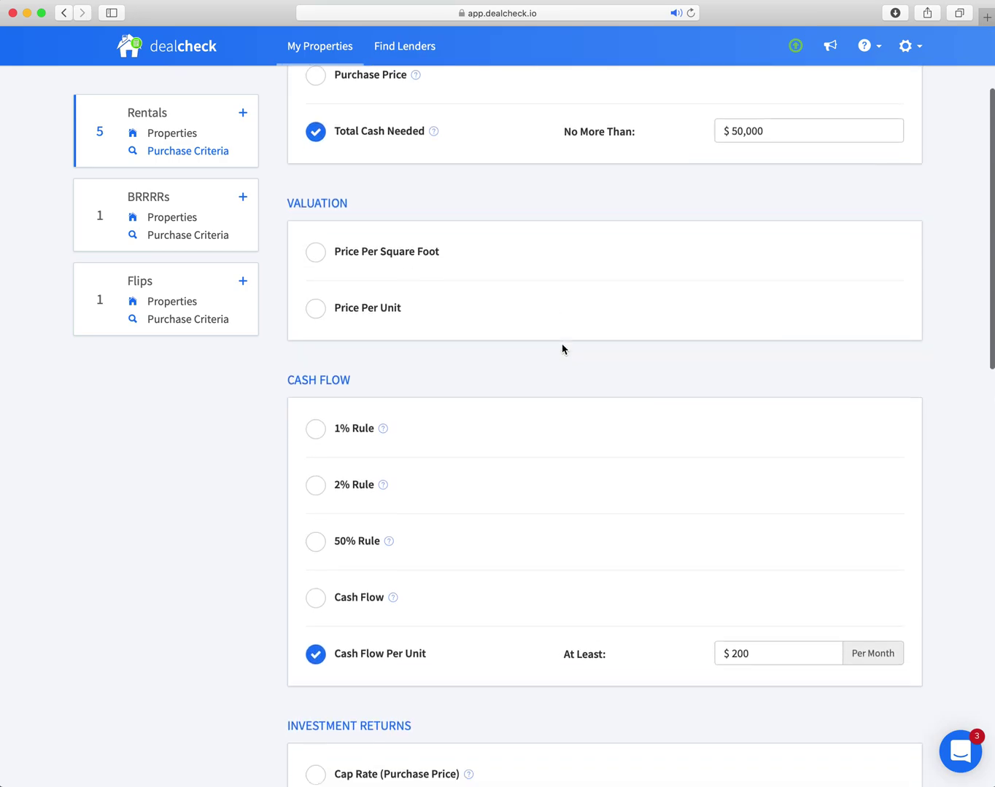
scroll(562, 349, "down", 2)
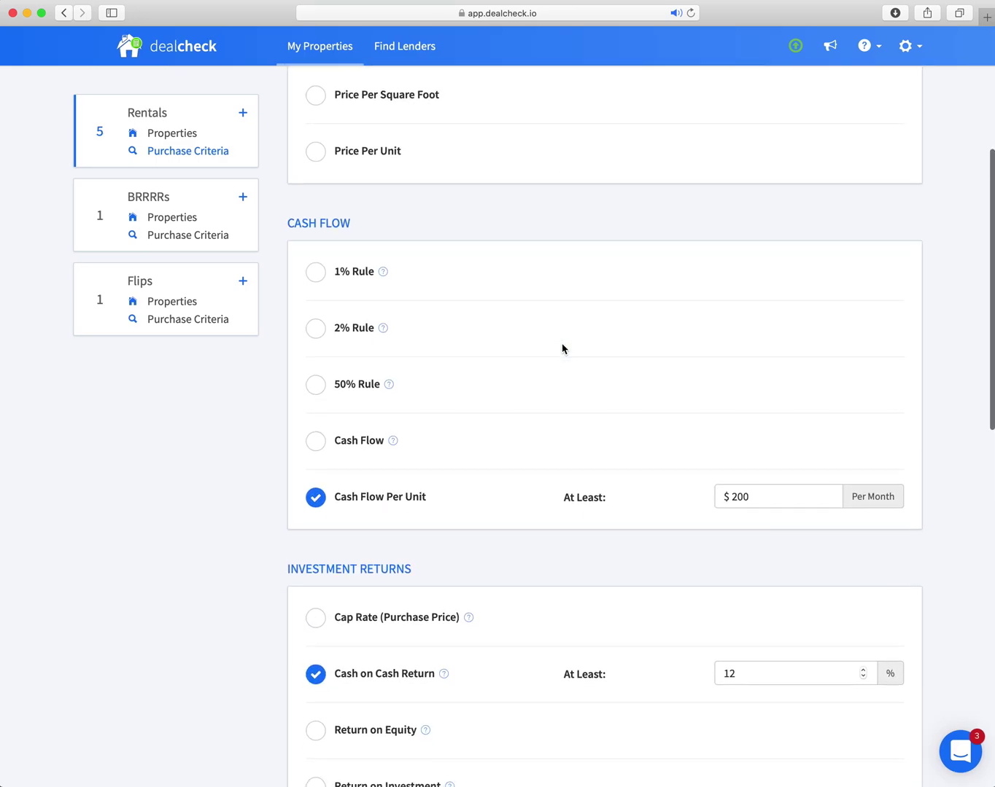
scroll(562, 349, "up", 5)
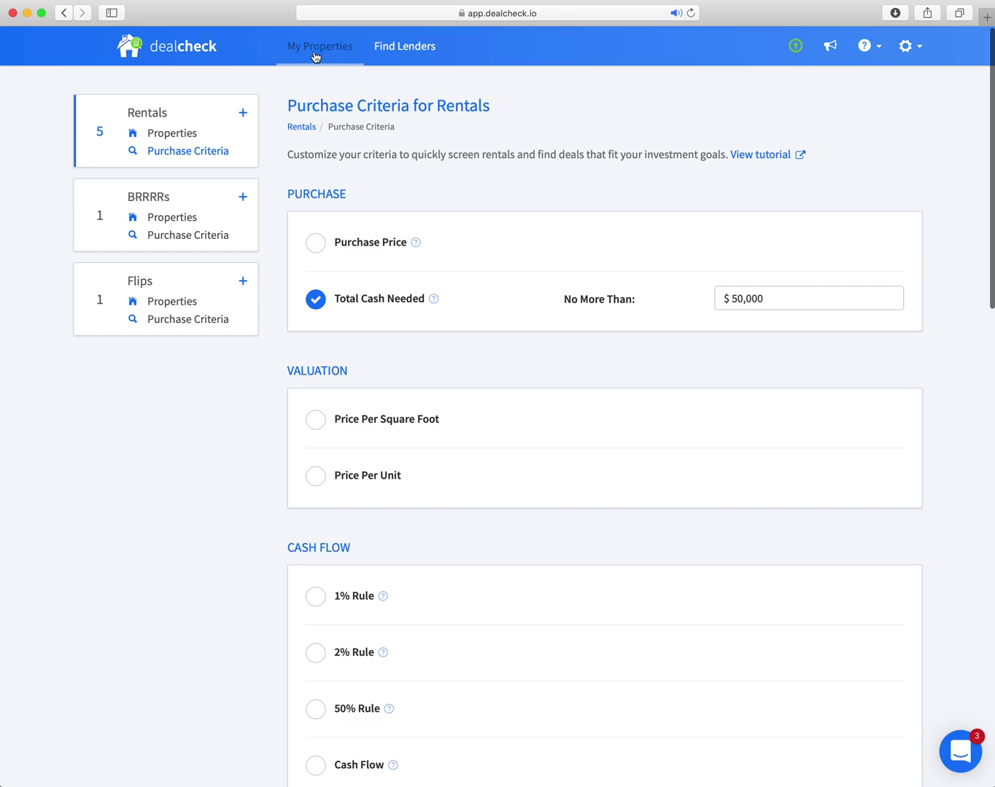
left_click(323, 48)
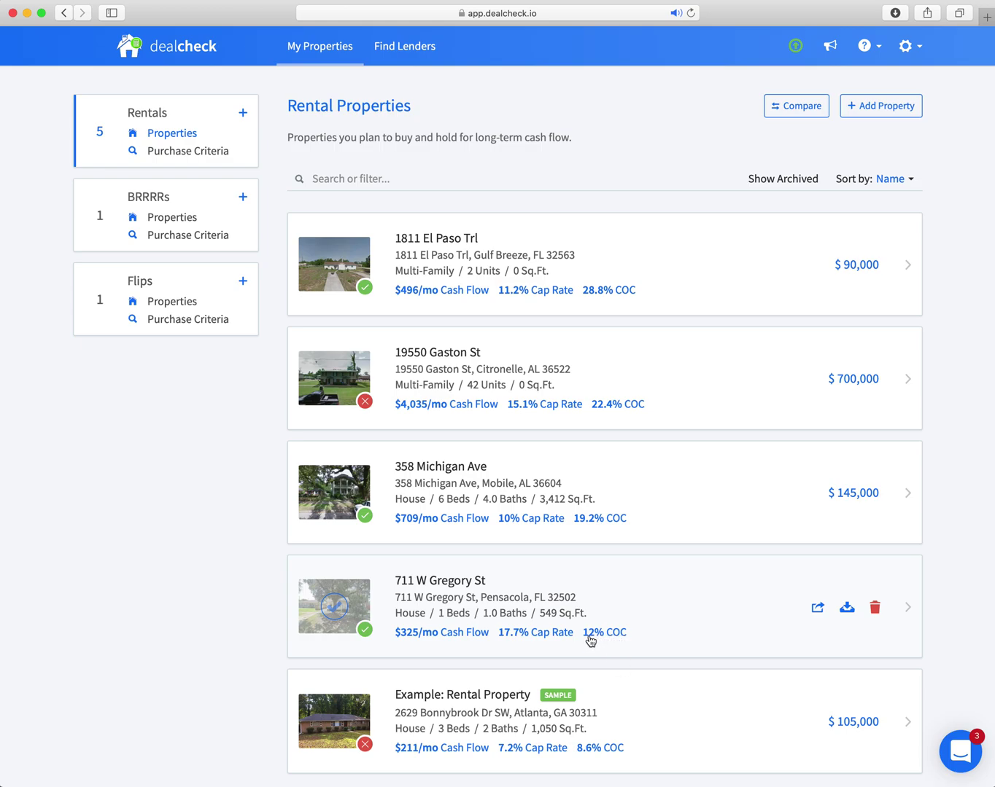
left_click(438, 586)
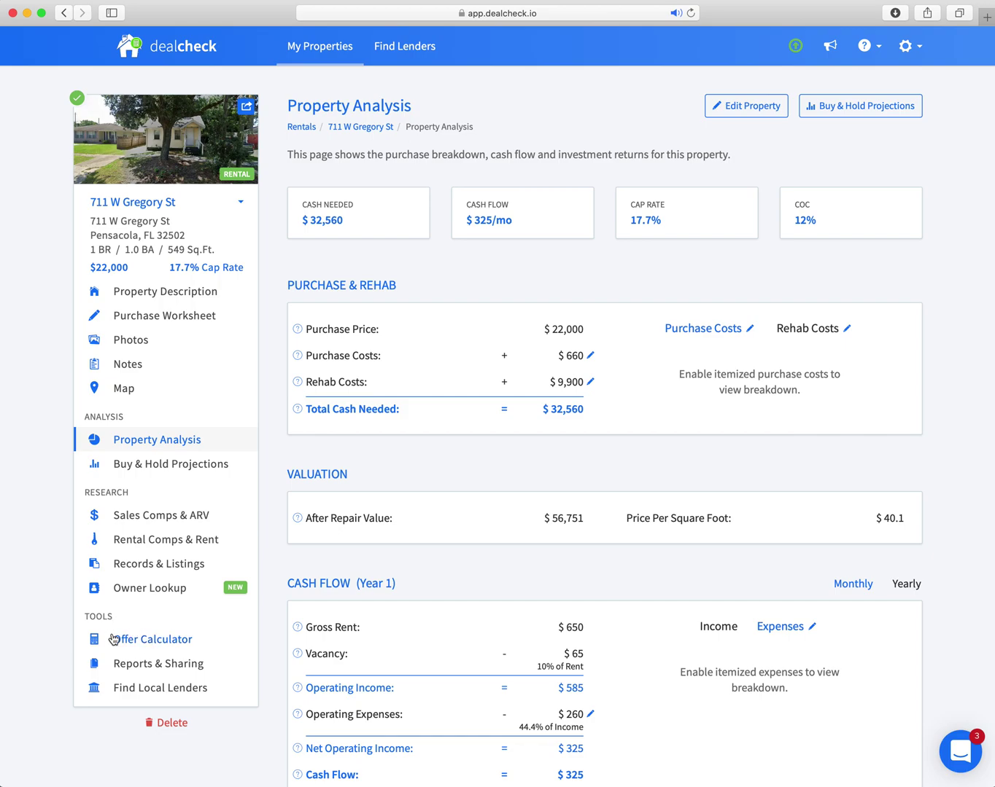
left_click(147, 645)
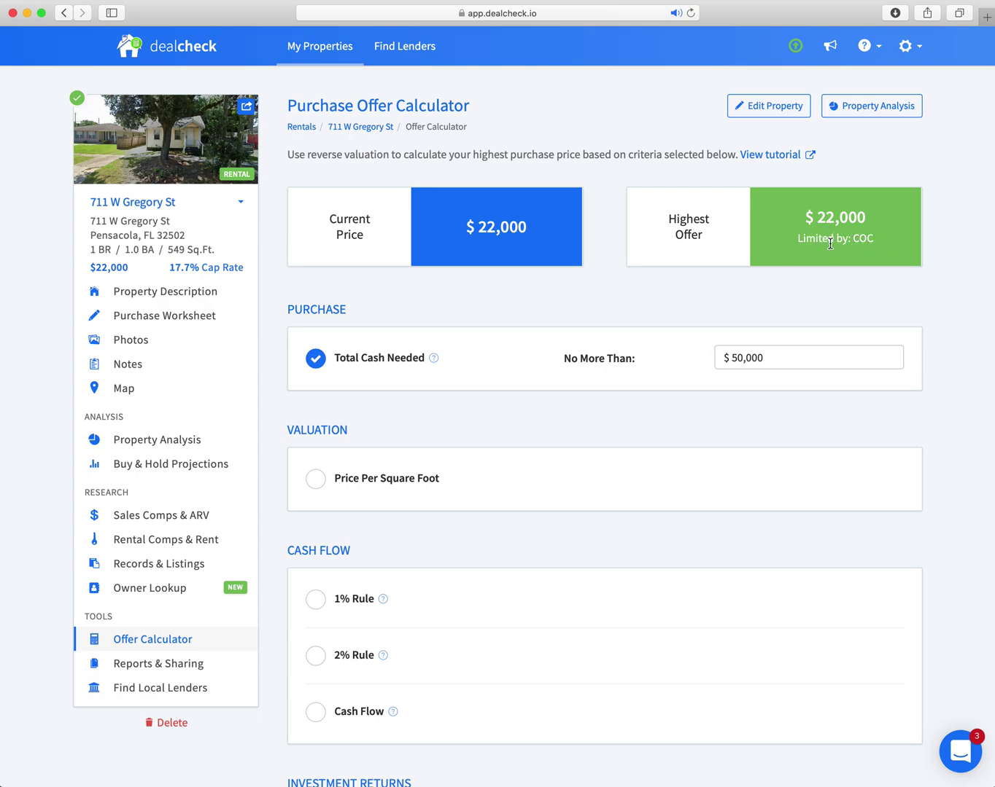
scroll(829, 244, "down", 1)
scroll(830, 242, "down", 3)
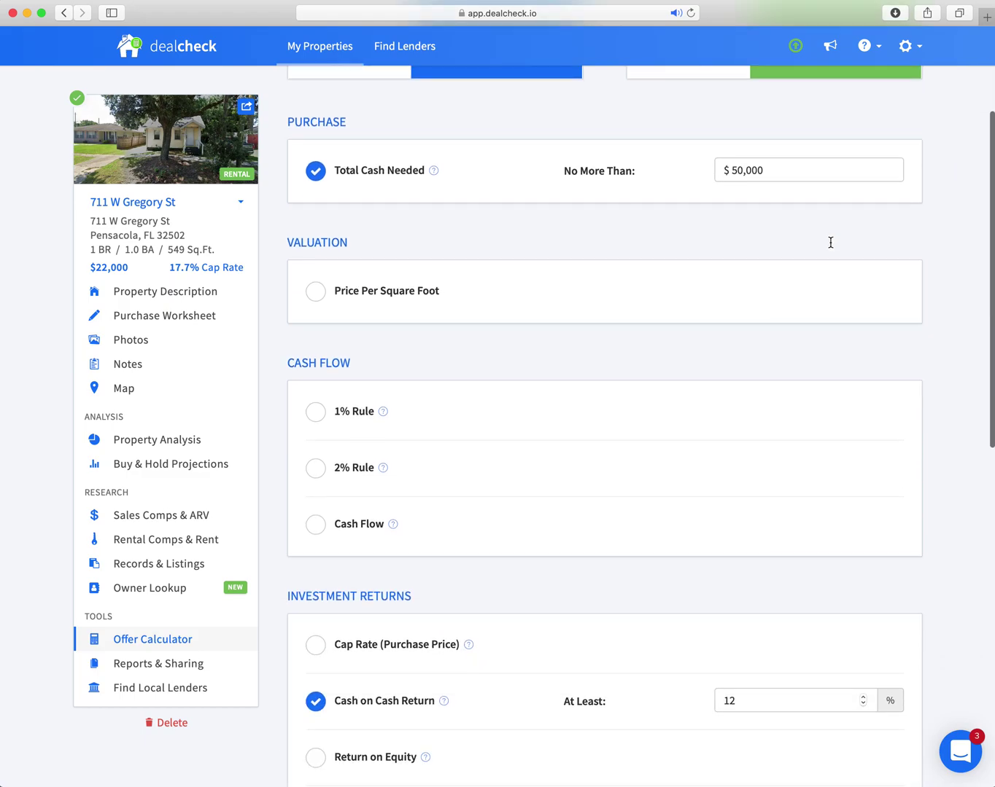
scroll(830, 244, "up", 4)
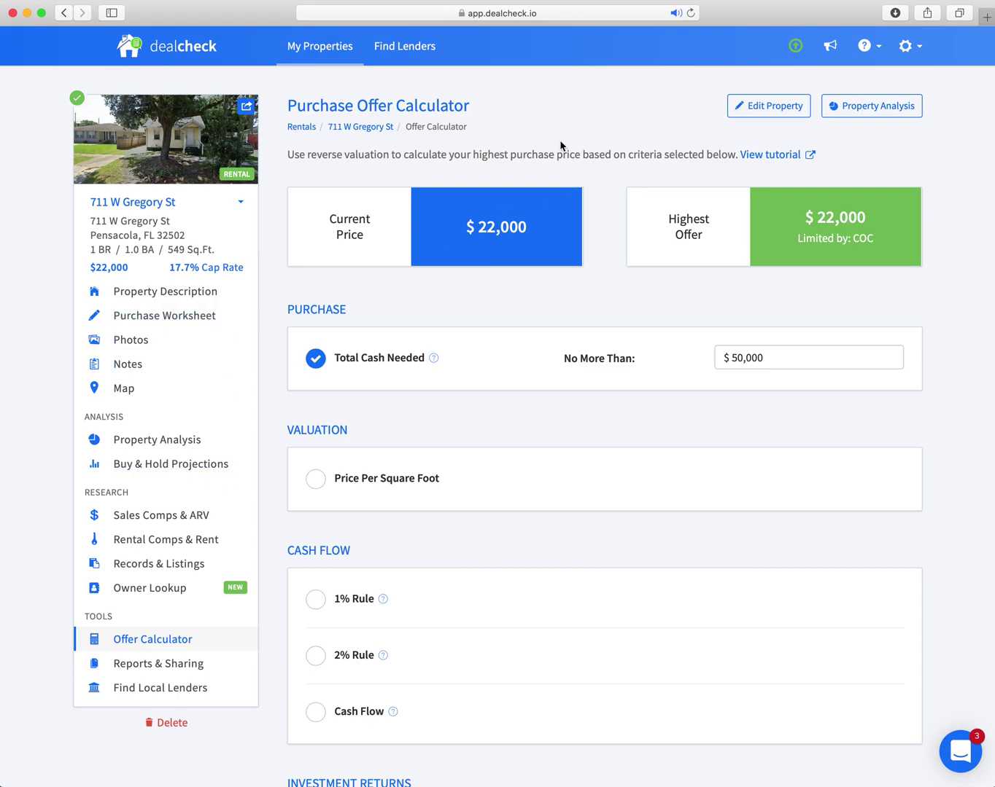
Return to Rental Properties and sort the list by Purchase Criteria.
left_click(299, 127)
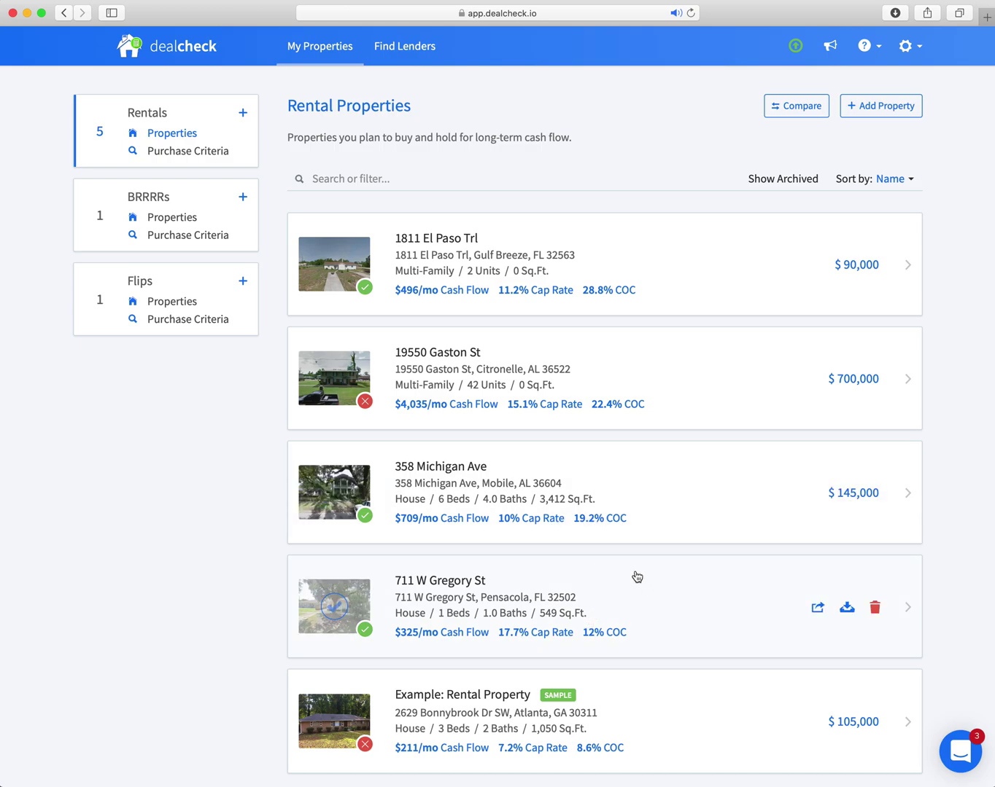
mouse_move(365, 635)
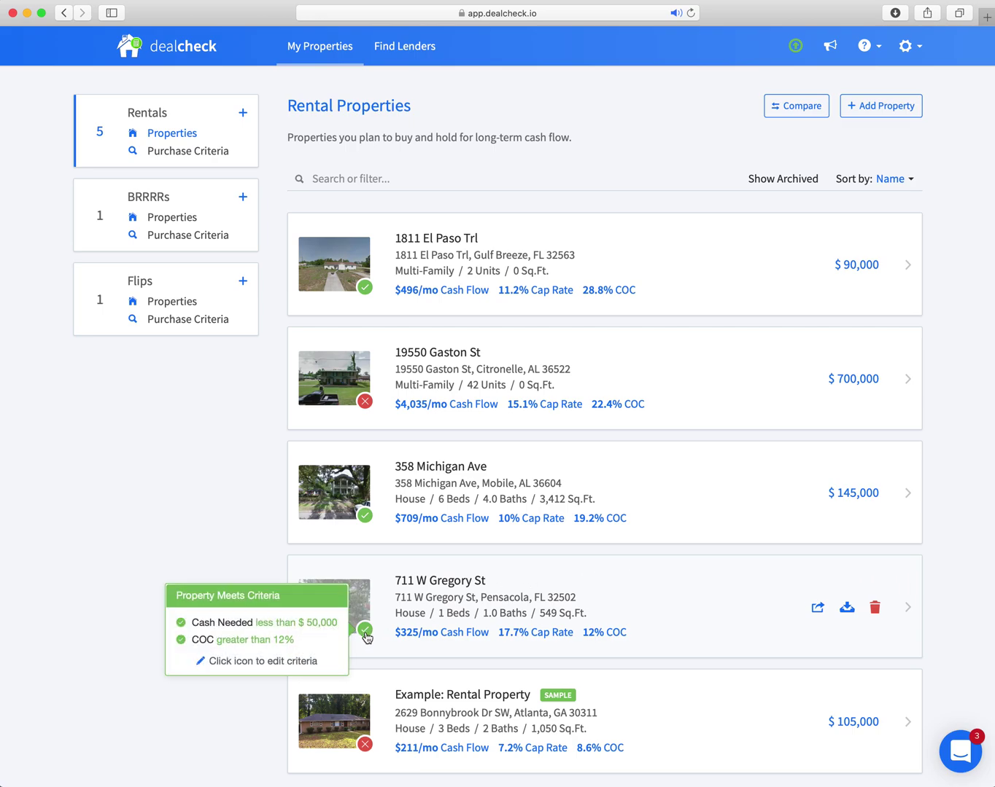
mouse_move(366, 403)
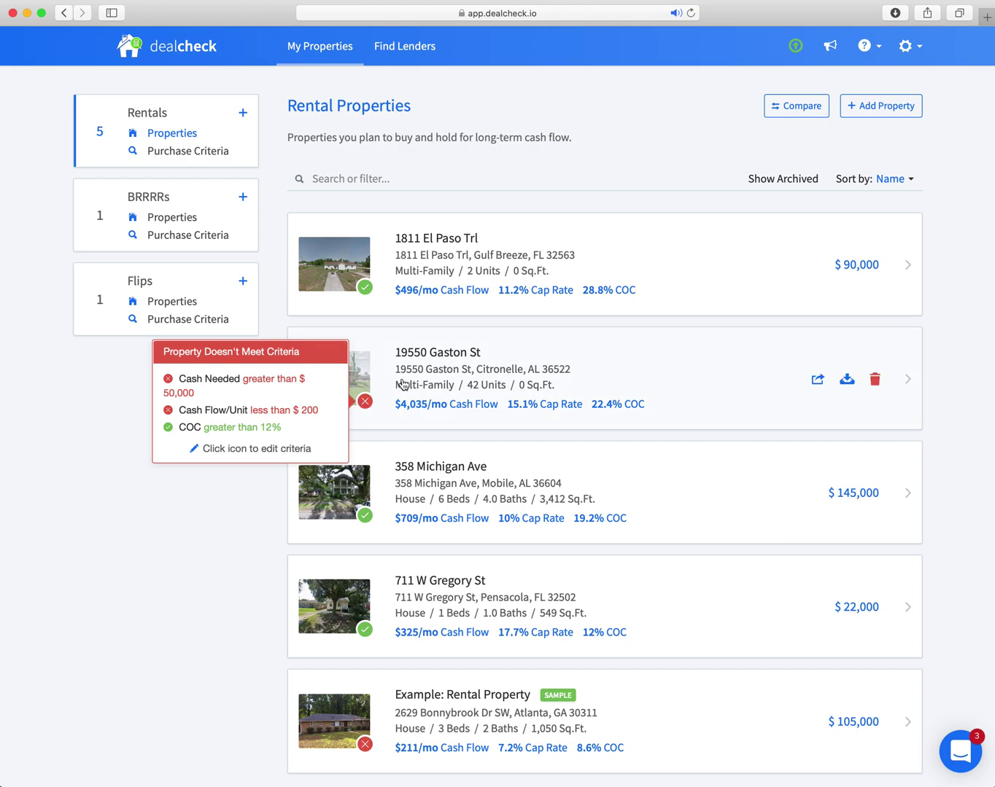
left_click(907, 181)
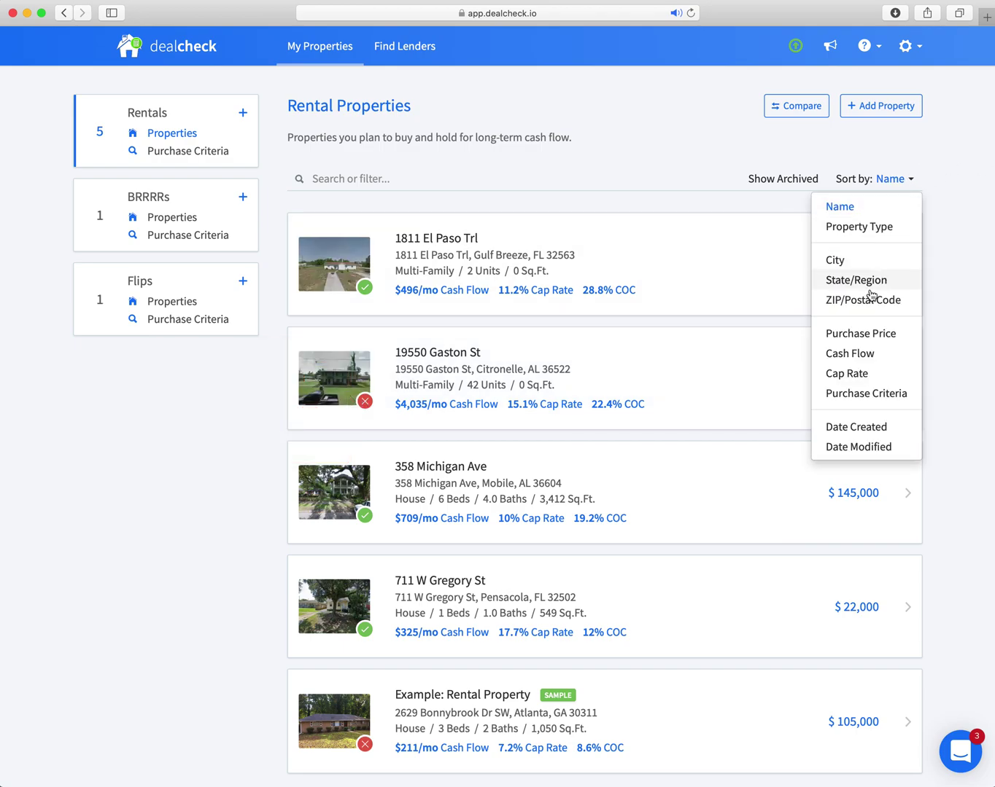
left_click(886, 394)
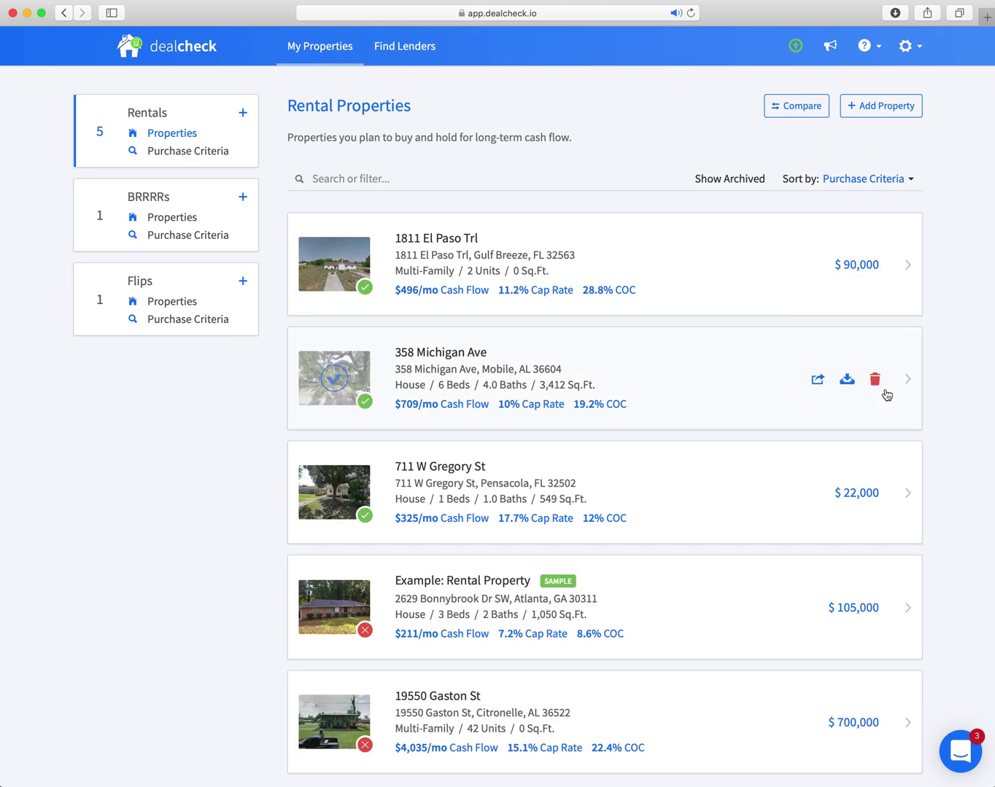
scroll(481, 315, "down", 2)
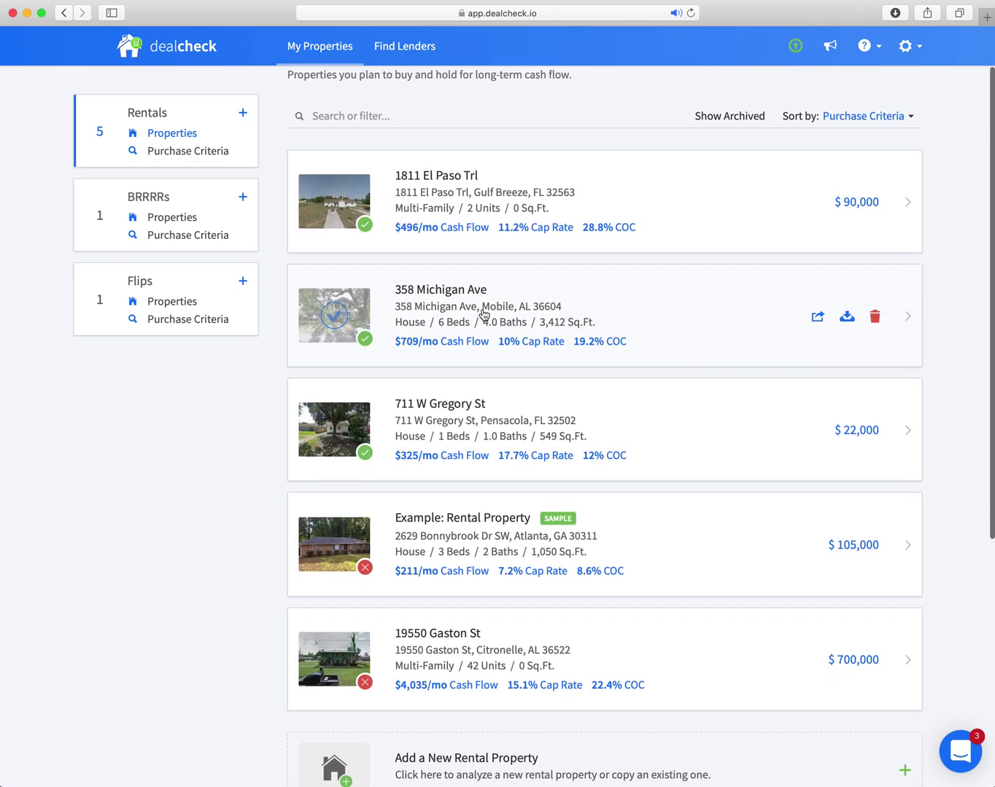
scroll(482, 315, "up", 2)
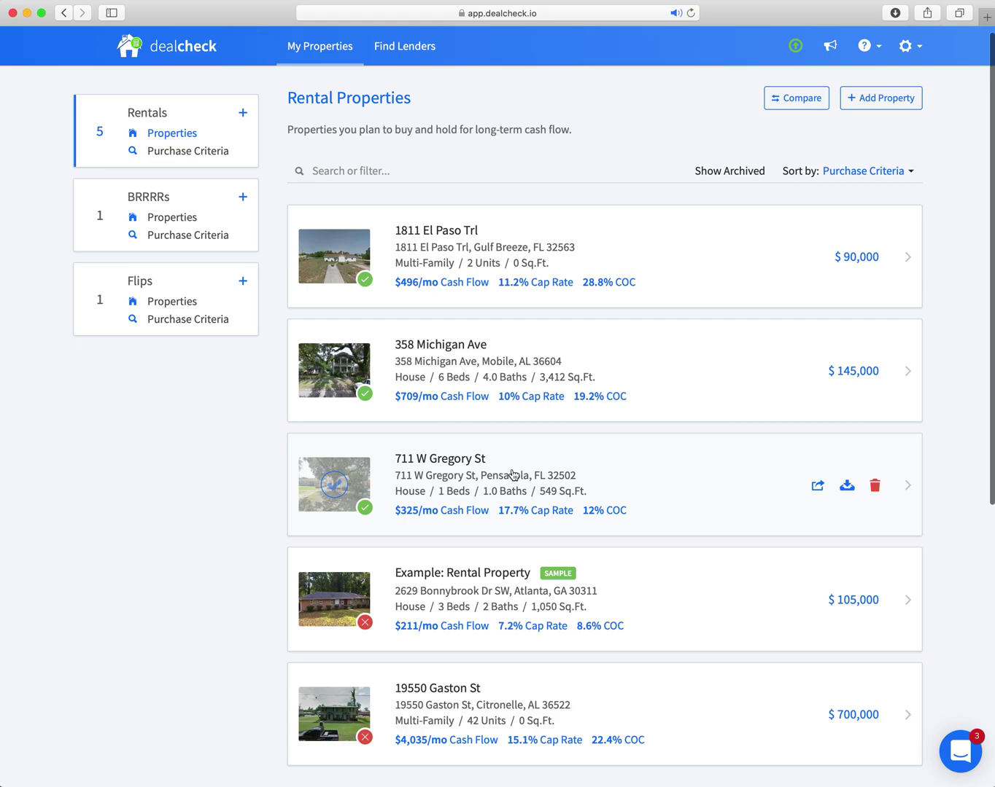
left_click(610, 261)
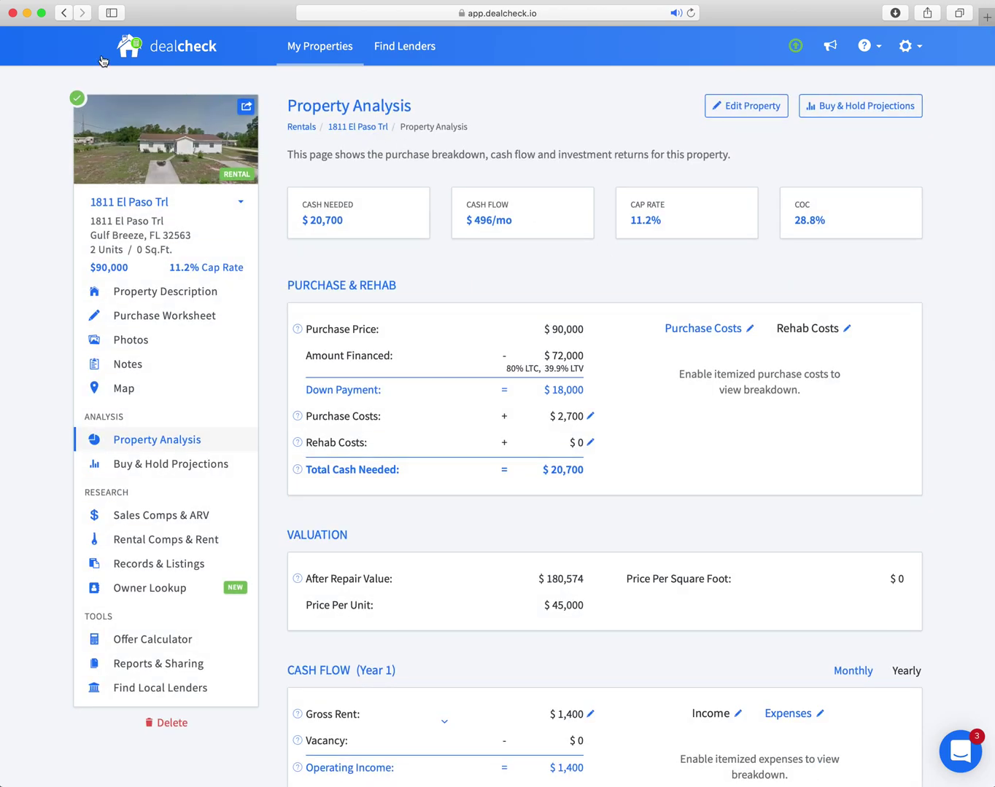
left_click(63, 14)
left_click(799, 109)
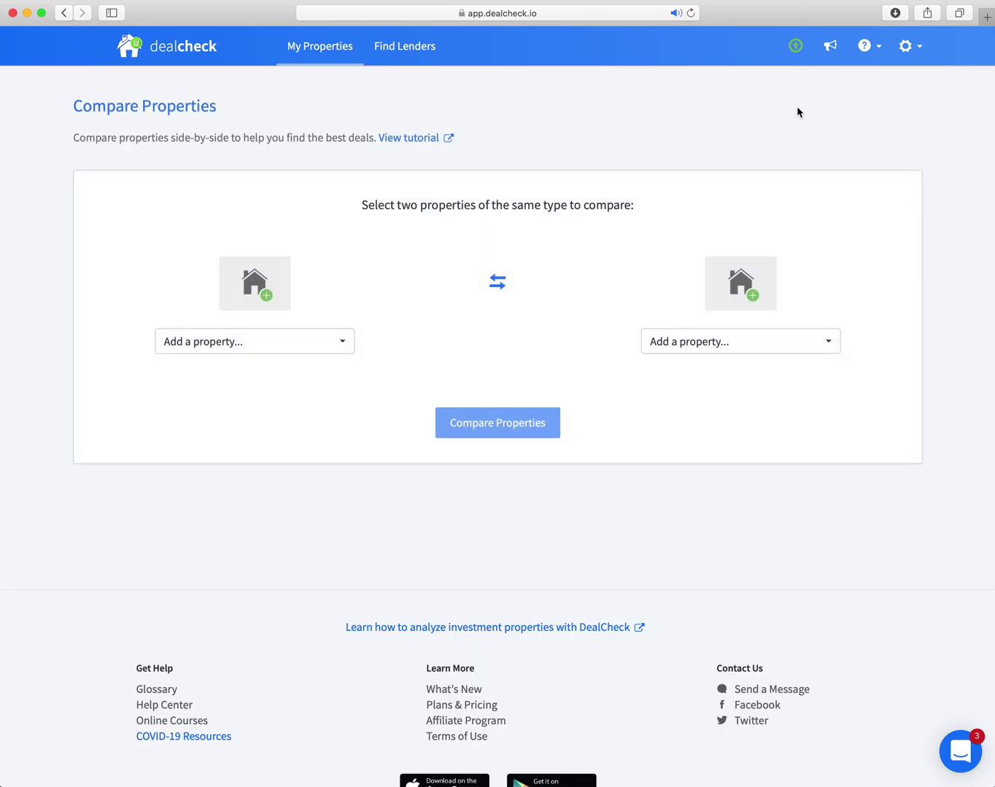
left_click(255, 342)
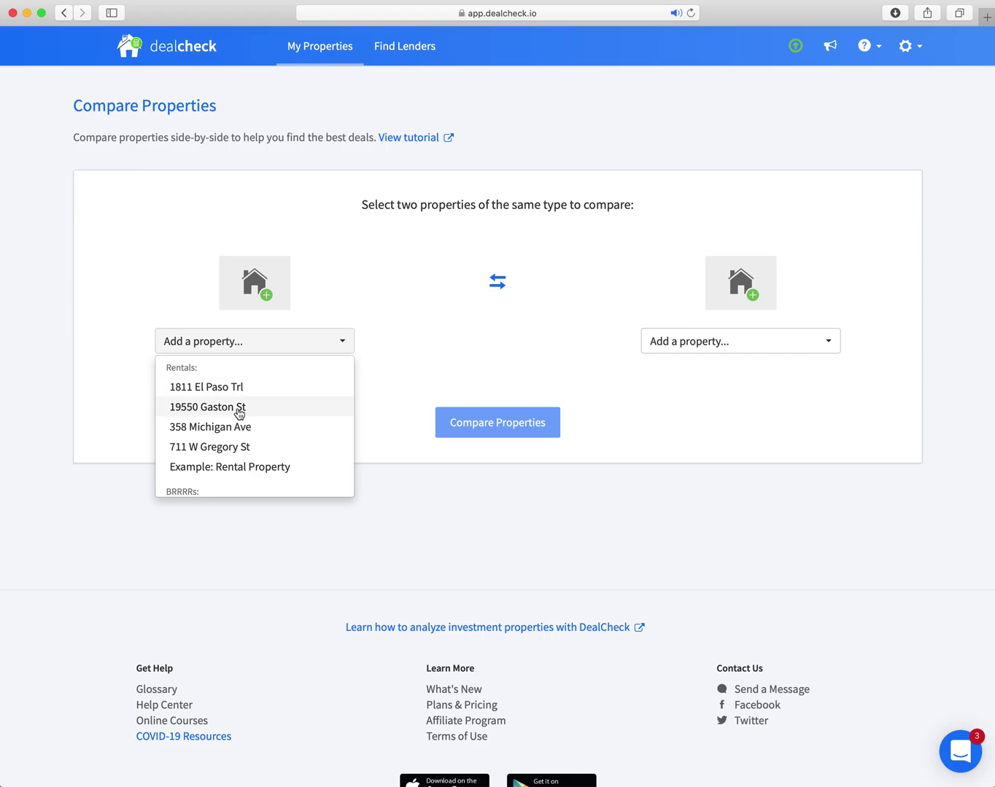
left_click(243, 390)
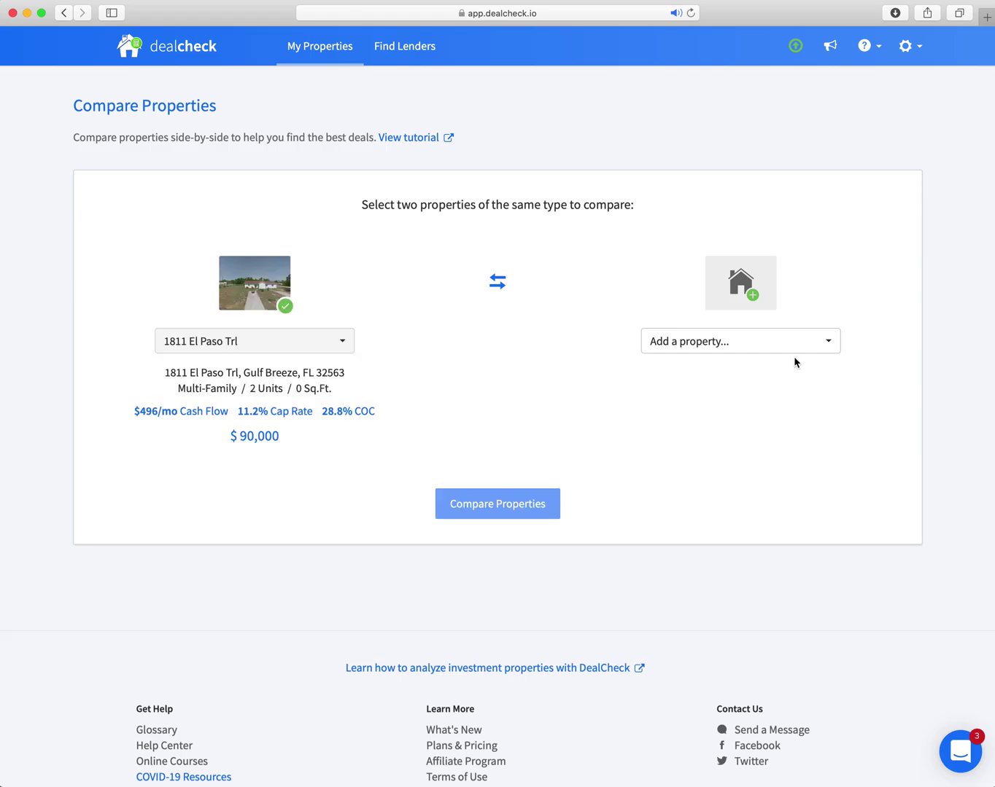
left_click(748, 343)
left_click(715, 446)
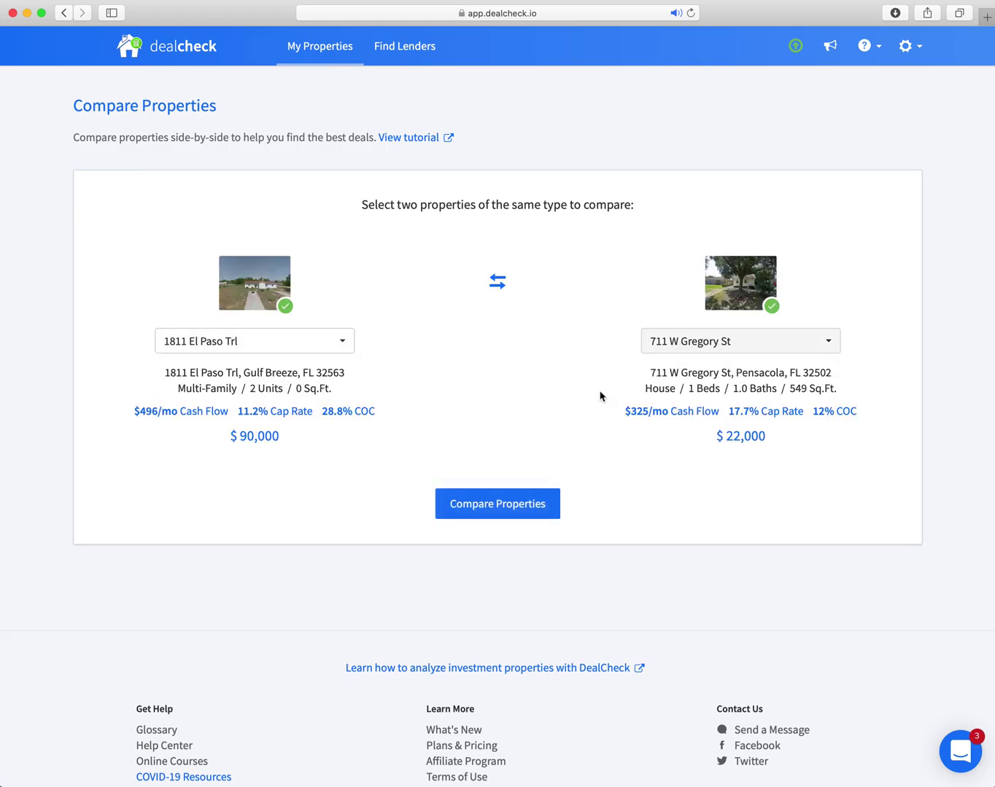
left_click(493, 510)
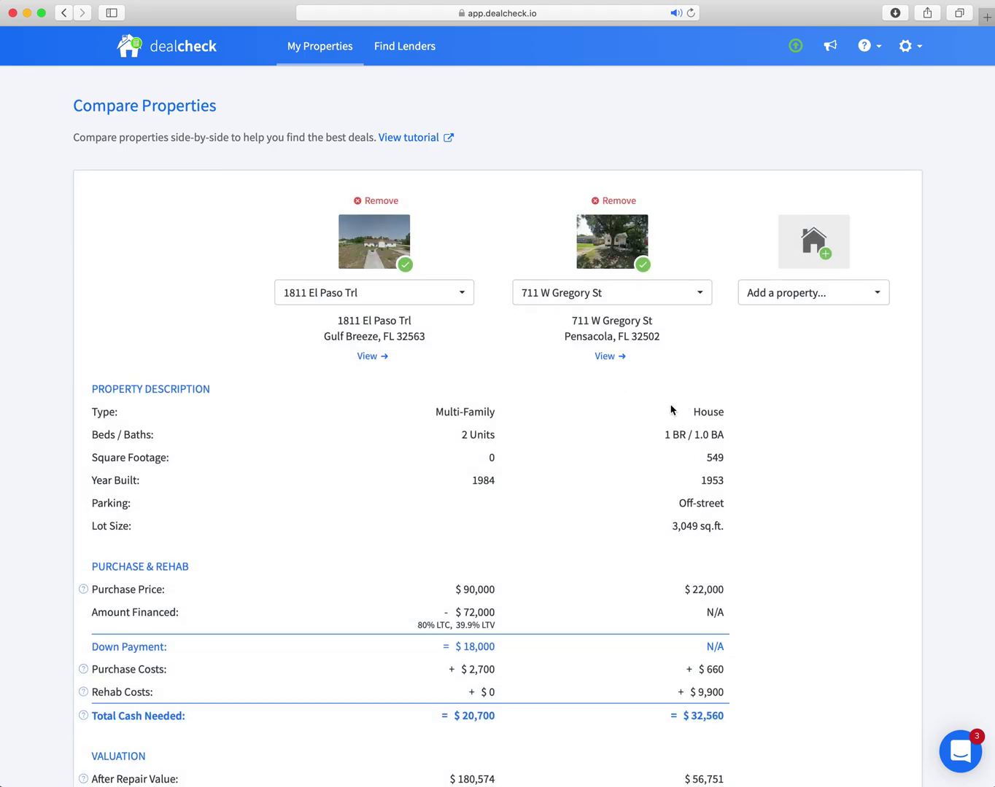
Scroll through every section of the two-property comparison table.
scroll(647, 410, "down", 2)
scroll(646, 410, "down", 5)
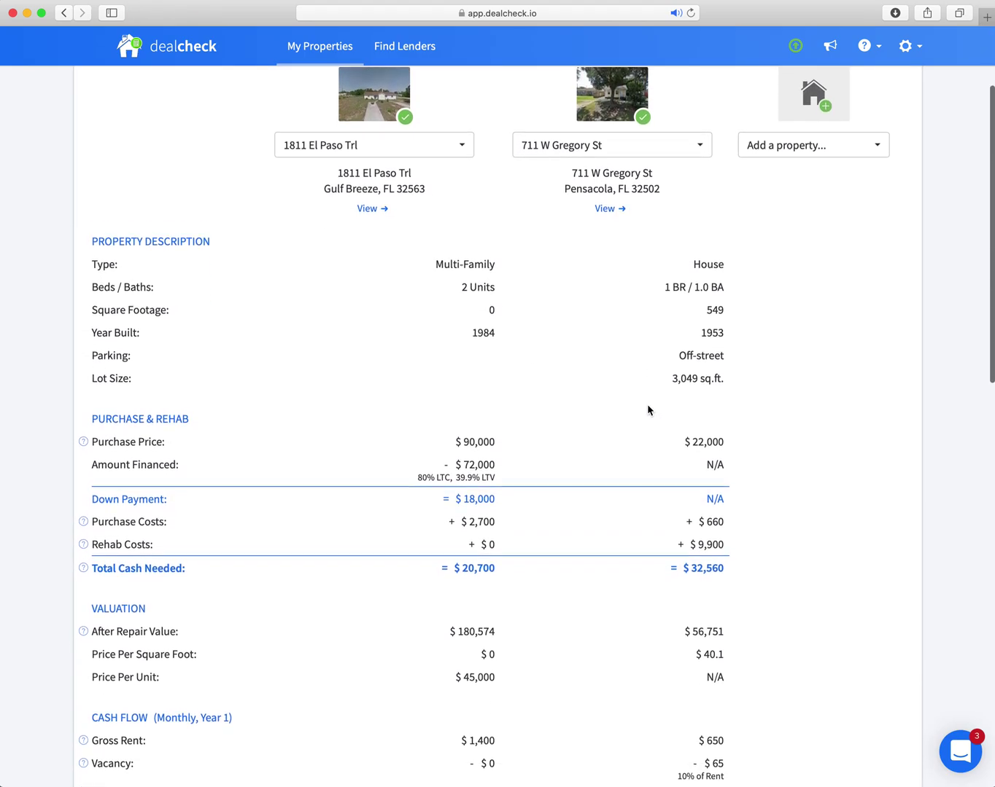
scroll(646, 410, "down", 4)
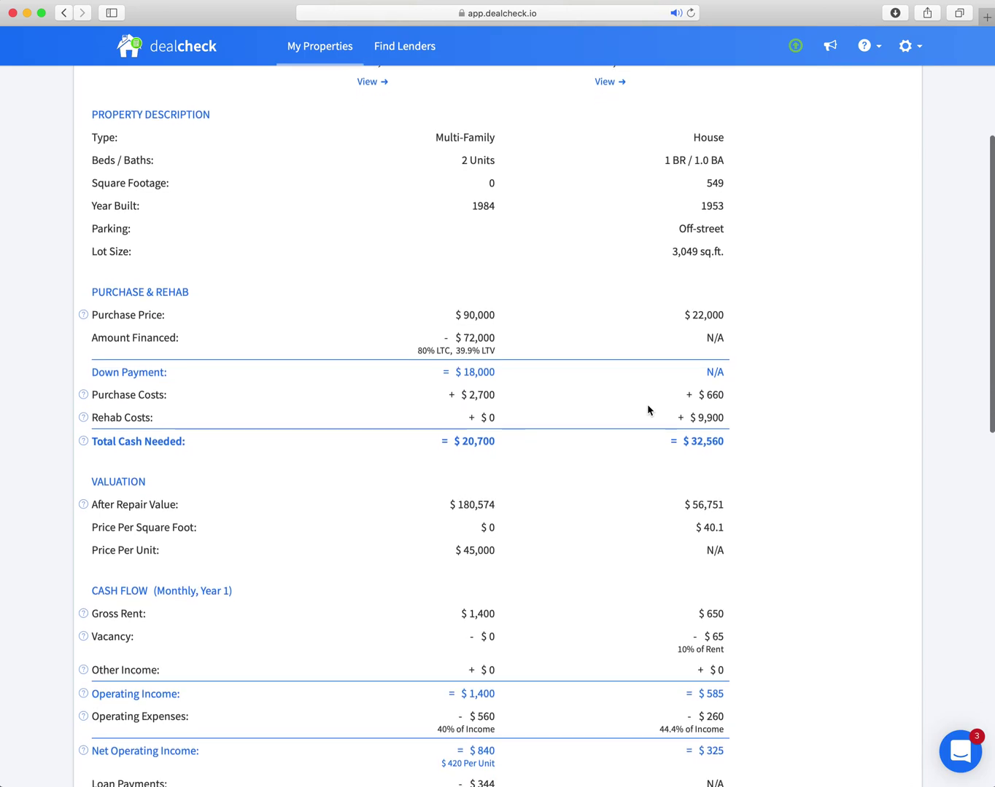
scroll(641, 410, "down", 6)
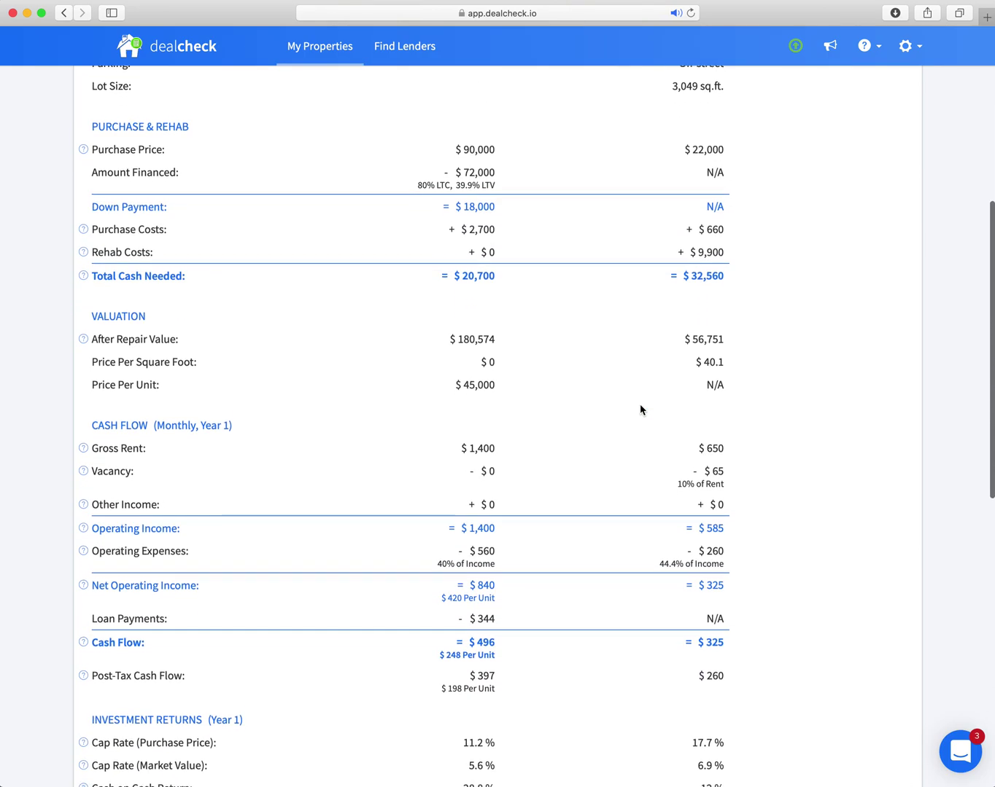
scroll(640, 409, "down", 5)
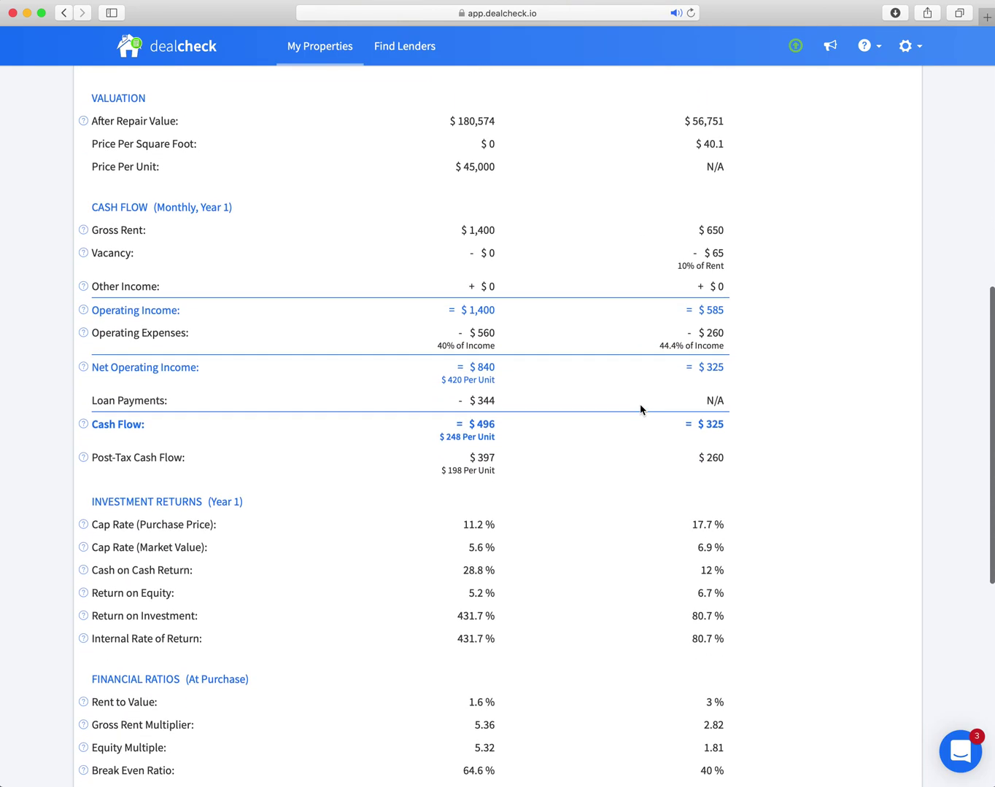
scroll(640, 409, "down", 6)
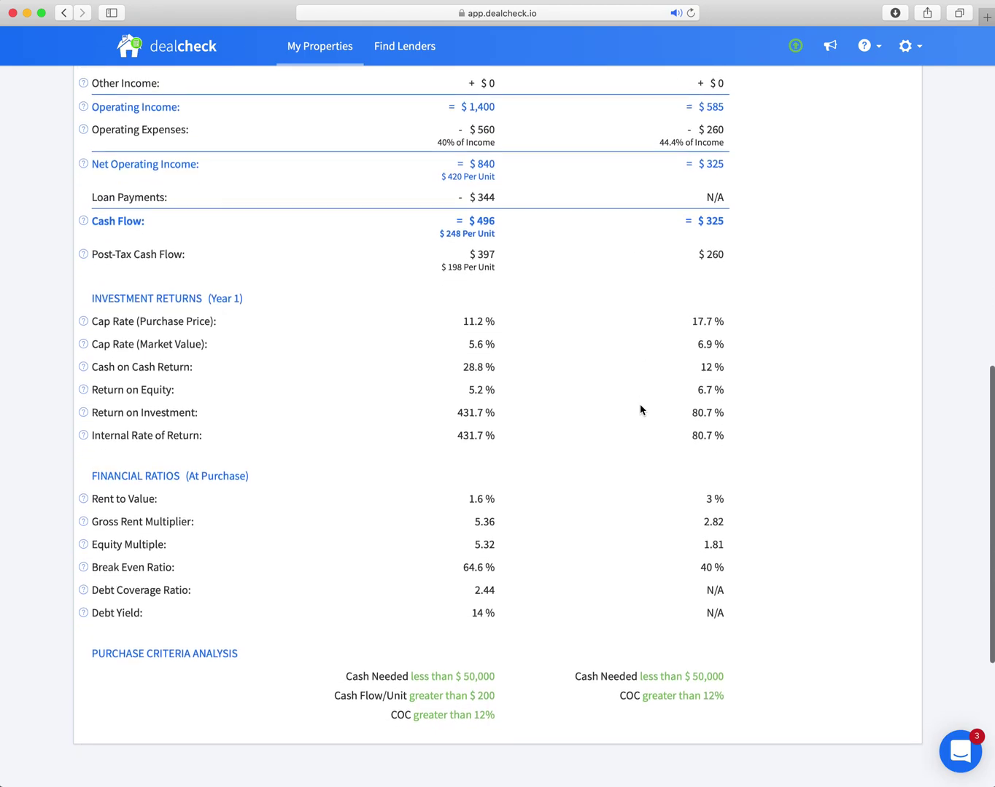
scroll(640, 410, "down", 1)
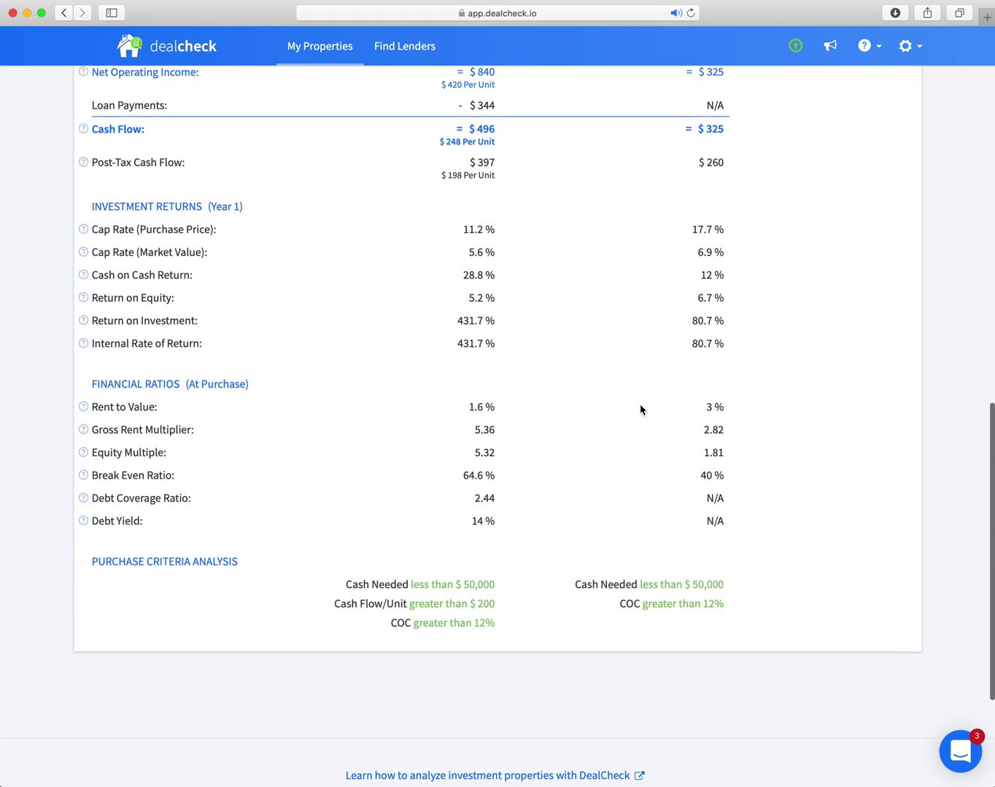
scroll(640, 410, "up", 15)
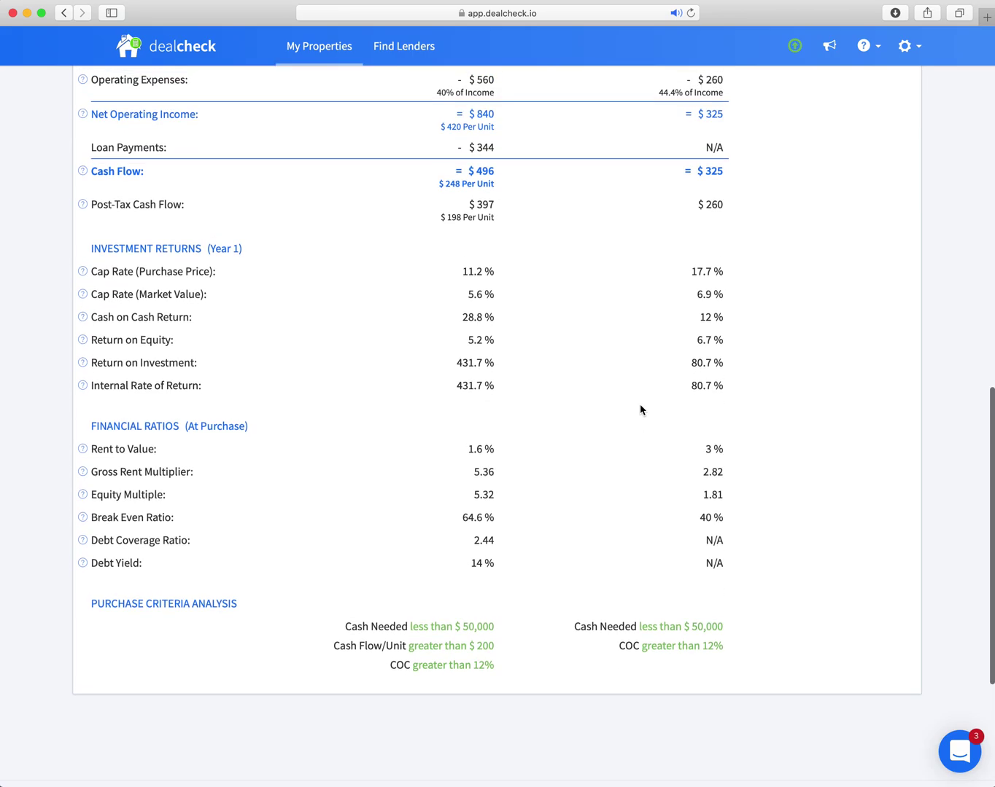
scroll(641, 410, "up", 10)
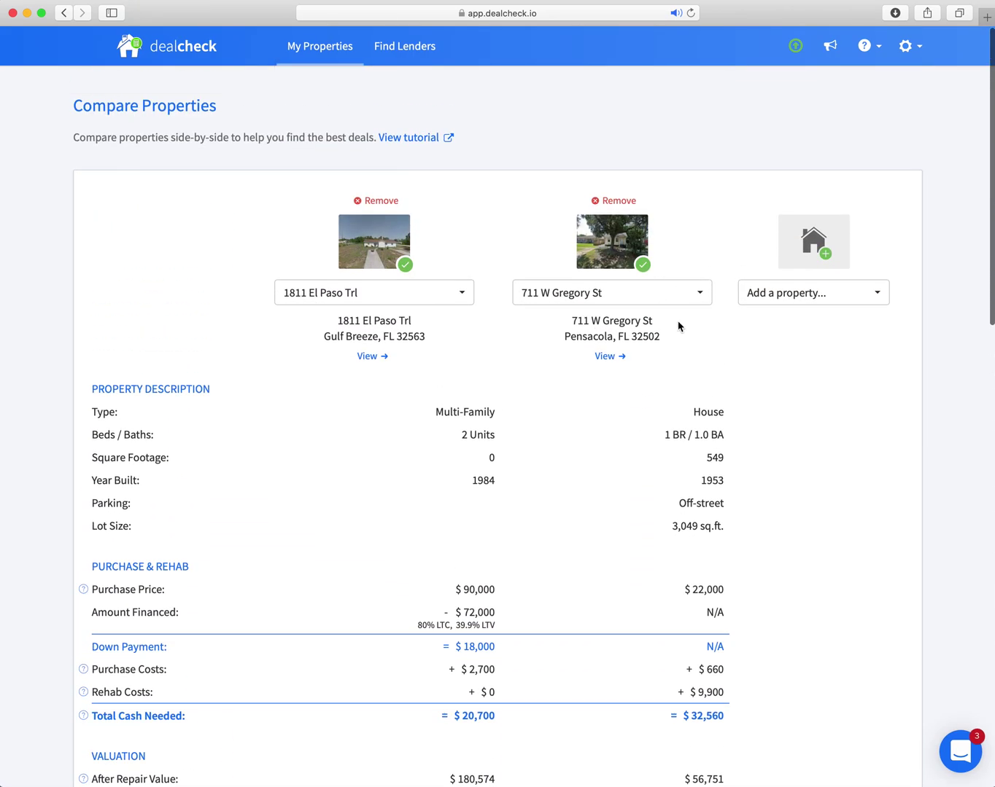
left_click(806, 299)
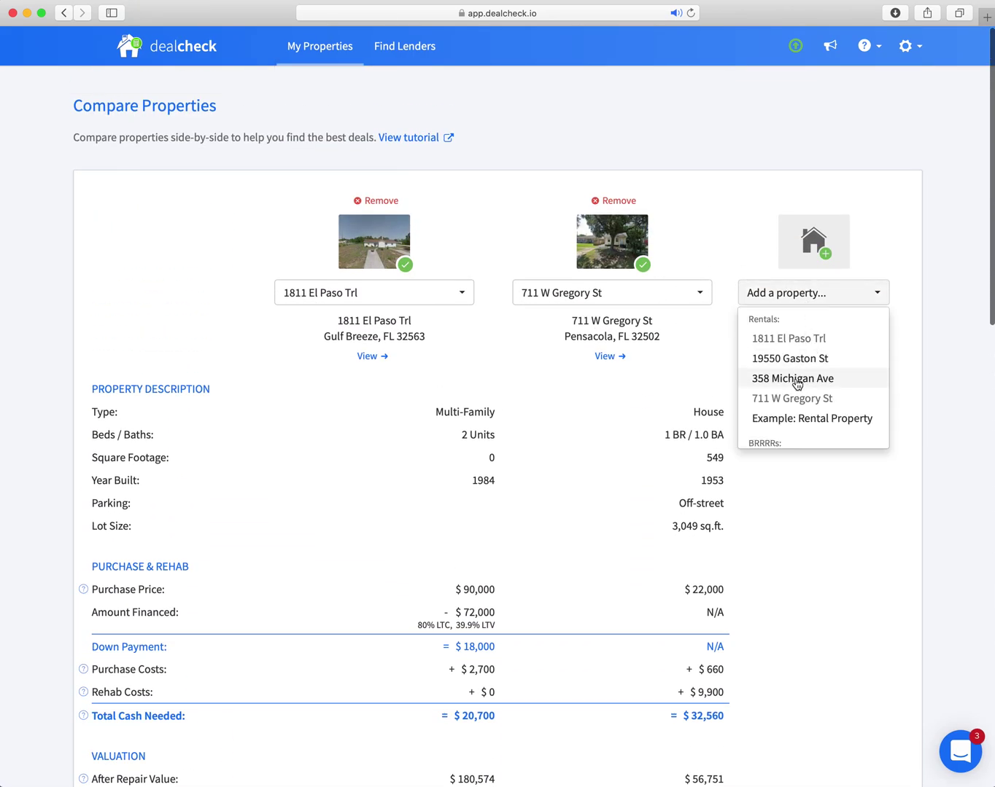
left_click(798, 379)
left_click(853, 294)
left_click(808, 360)
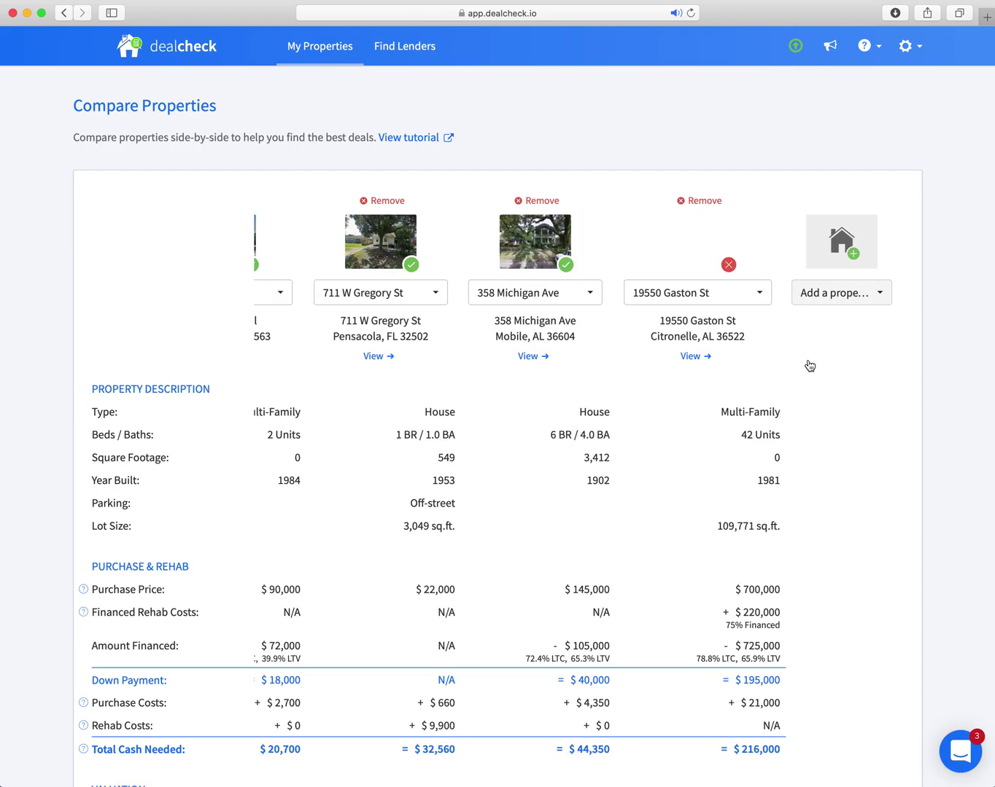
scroll(646, 366, "left", 10)
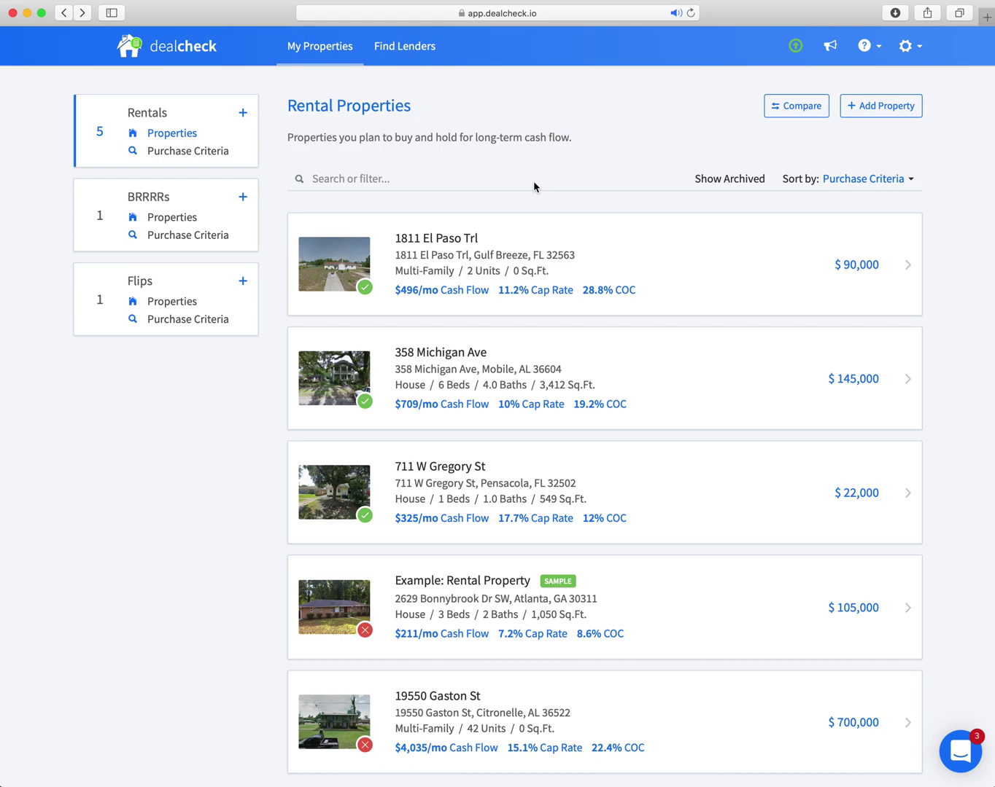
scroll(609, 478, "down", 3)
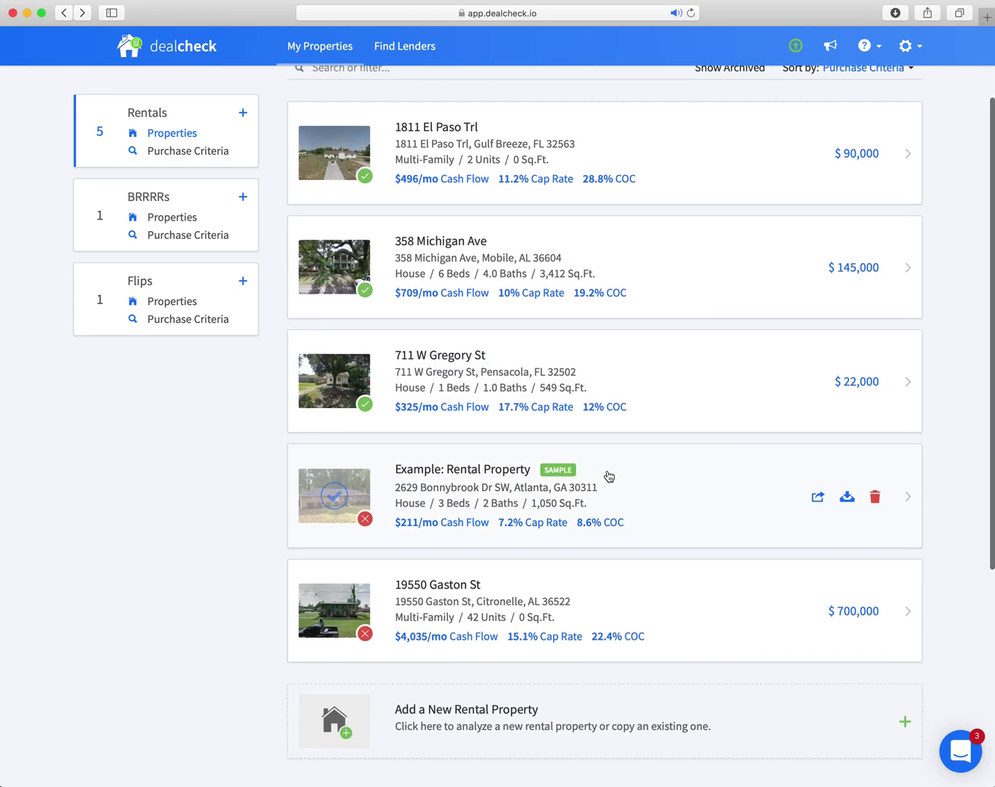
left_click(456, 530)
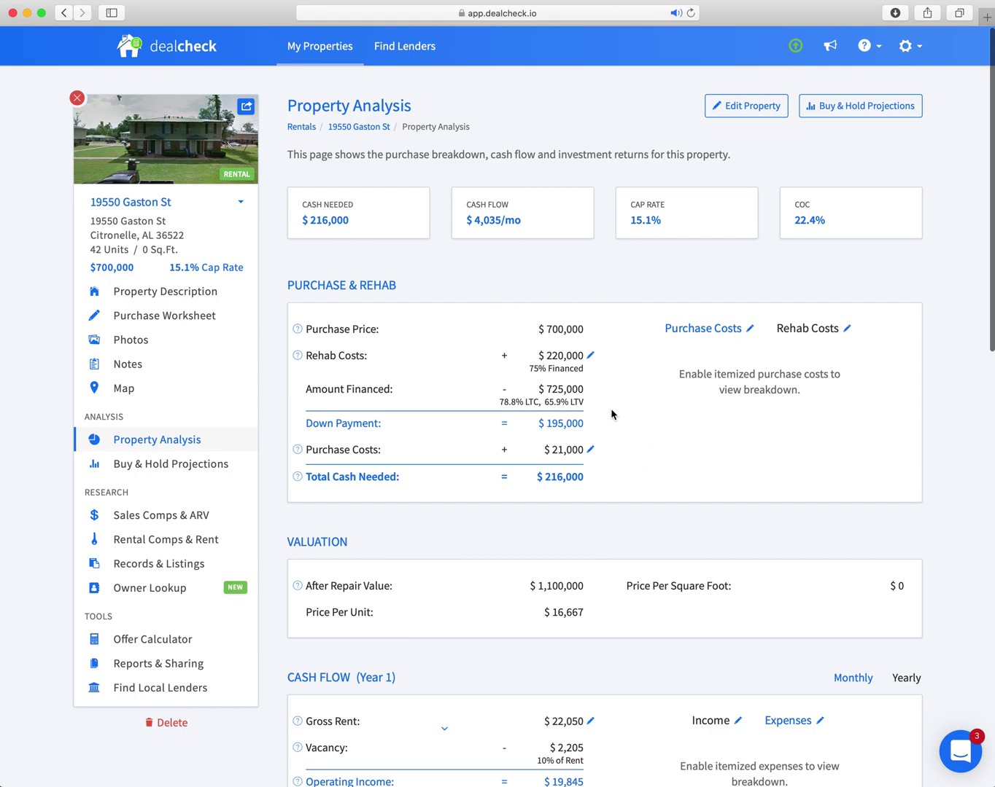
scroll(650, 416, "down", 5)
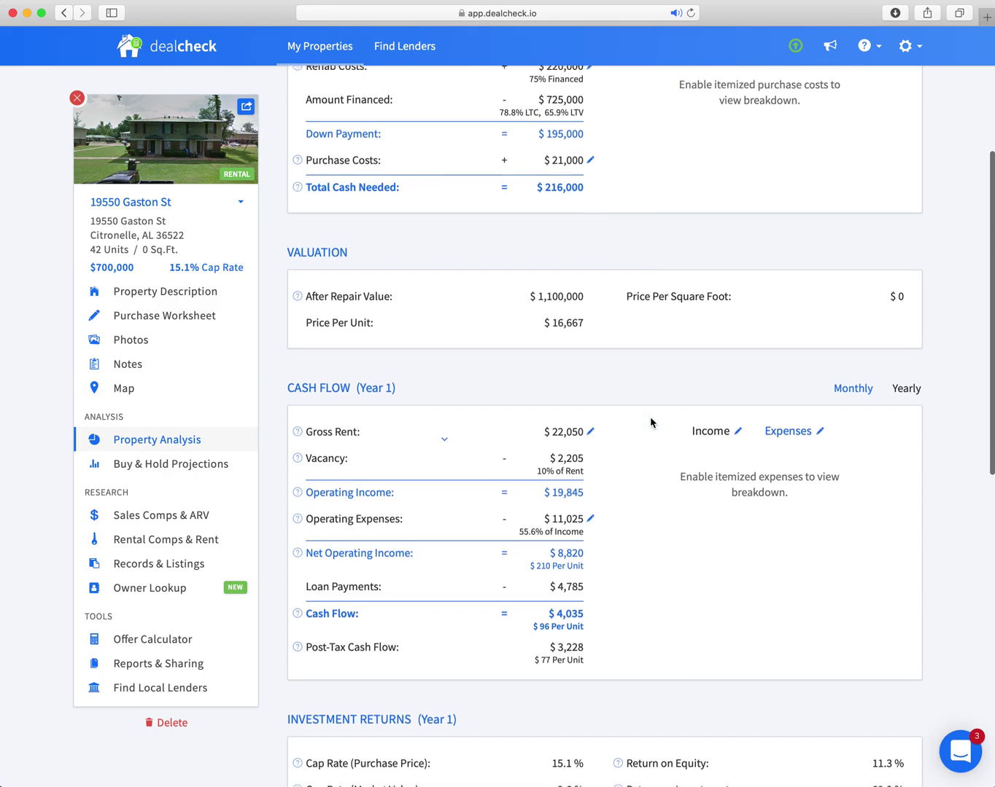
scroll(650, 416, "up", 6)
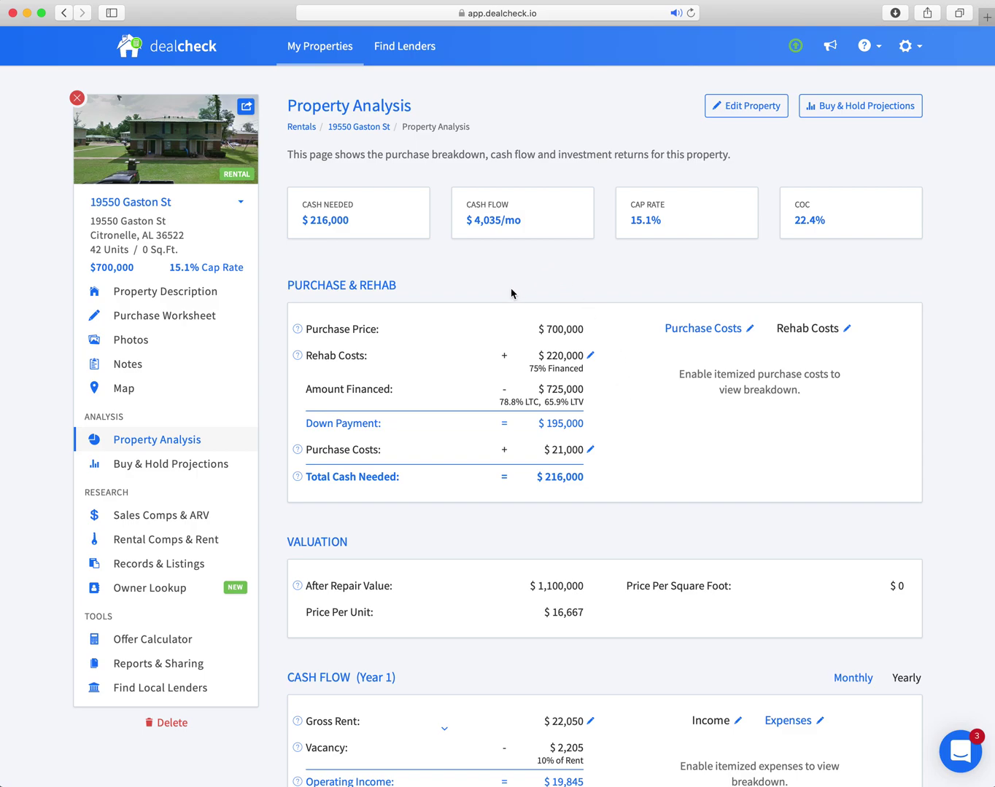
scroll(407, 306, "down", 1)
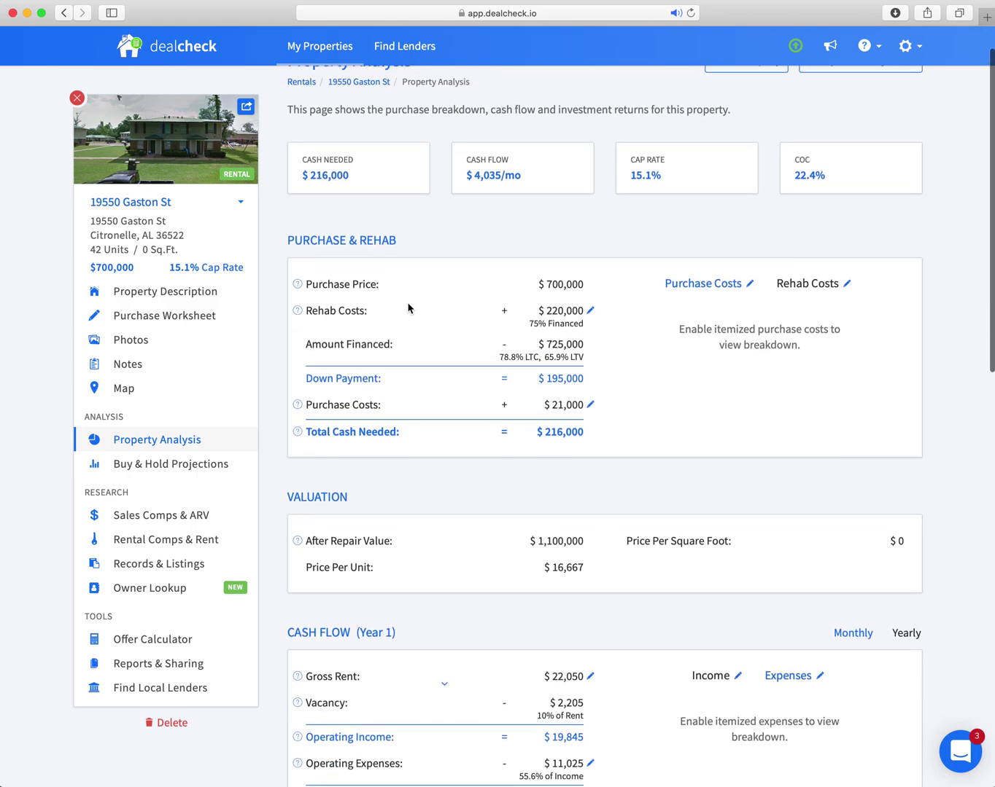
scroll(409, 308, "up", 1)
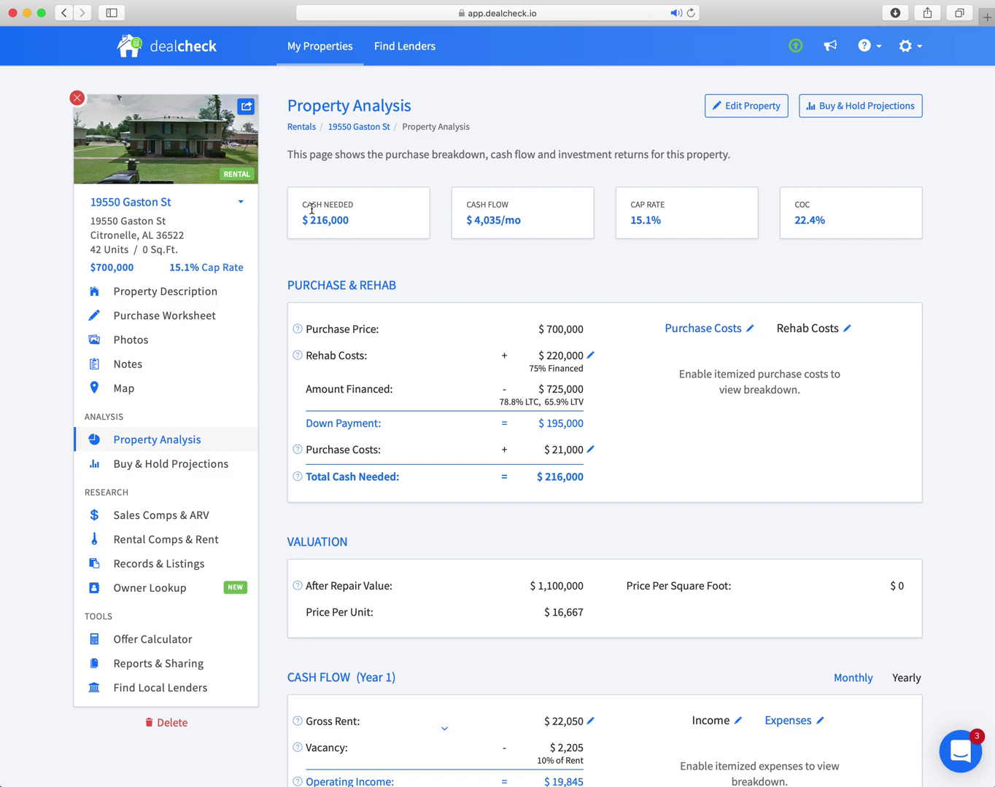
left_click(63, 13)
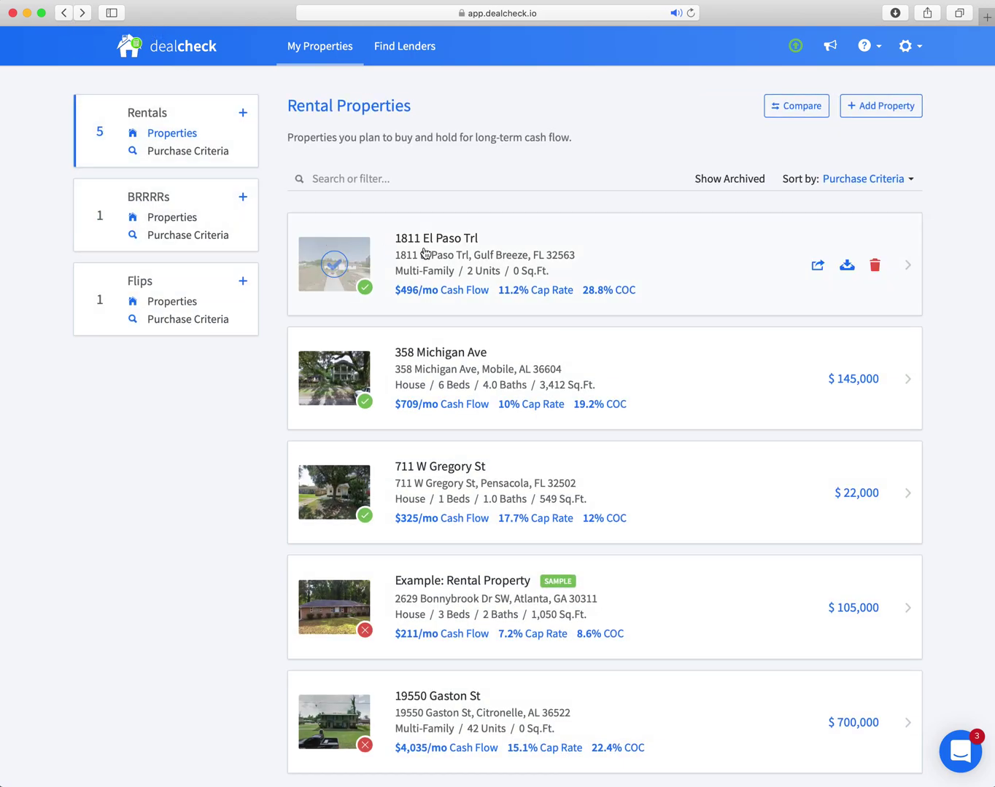